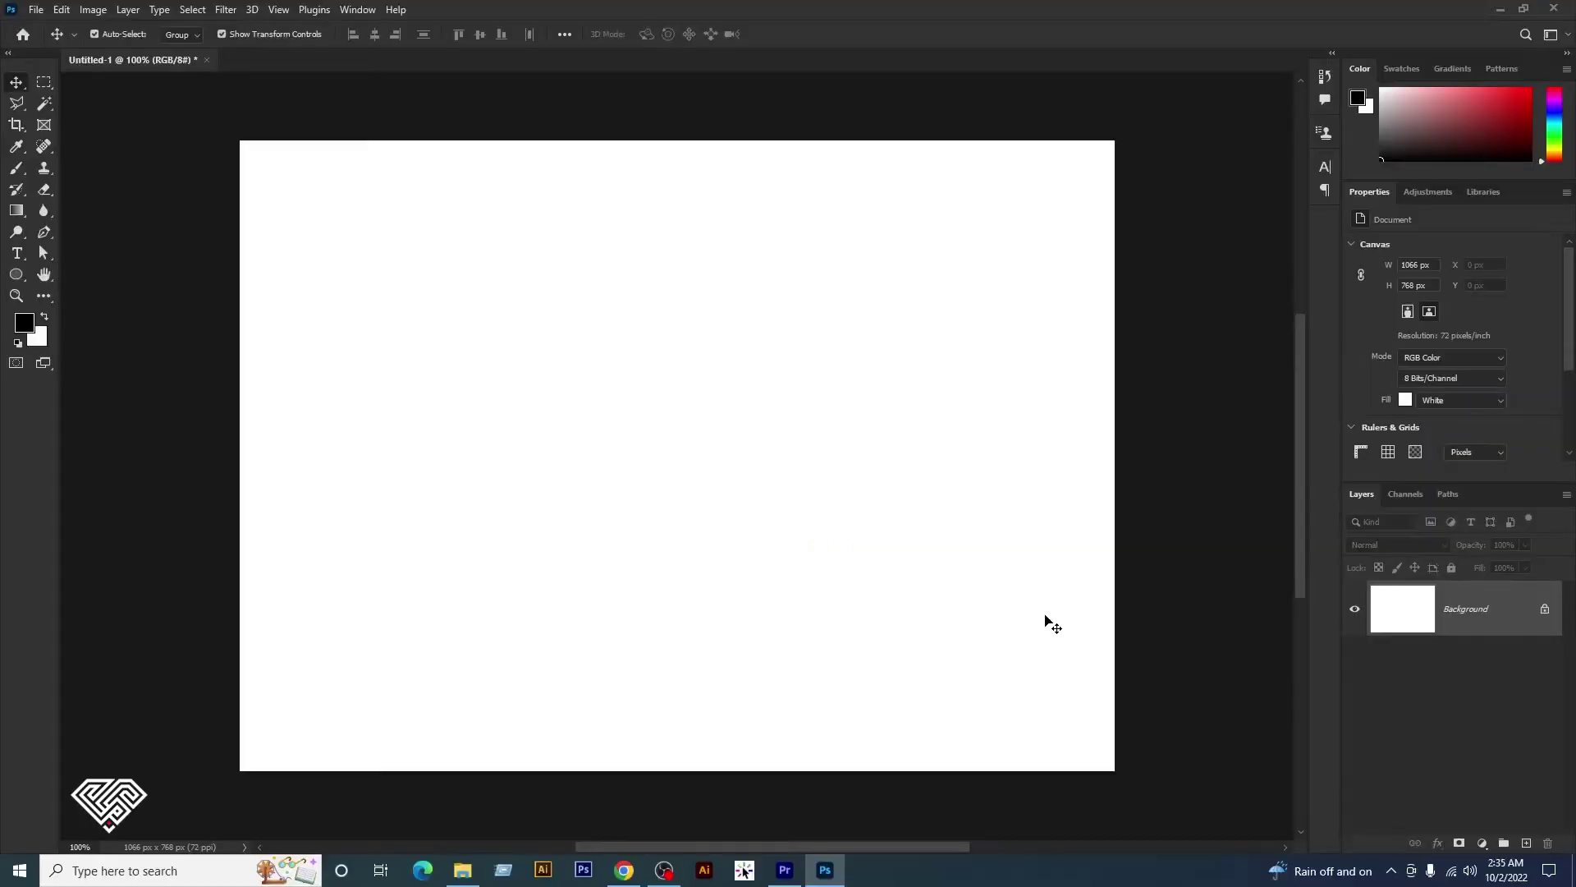
# - Add a black (000000) solid colour fill layer over the white canvas and lock it completely
pyautogui.click(1482, 844)
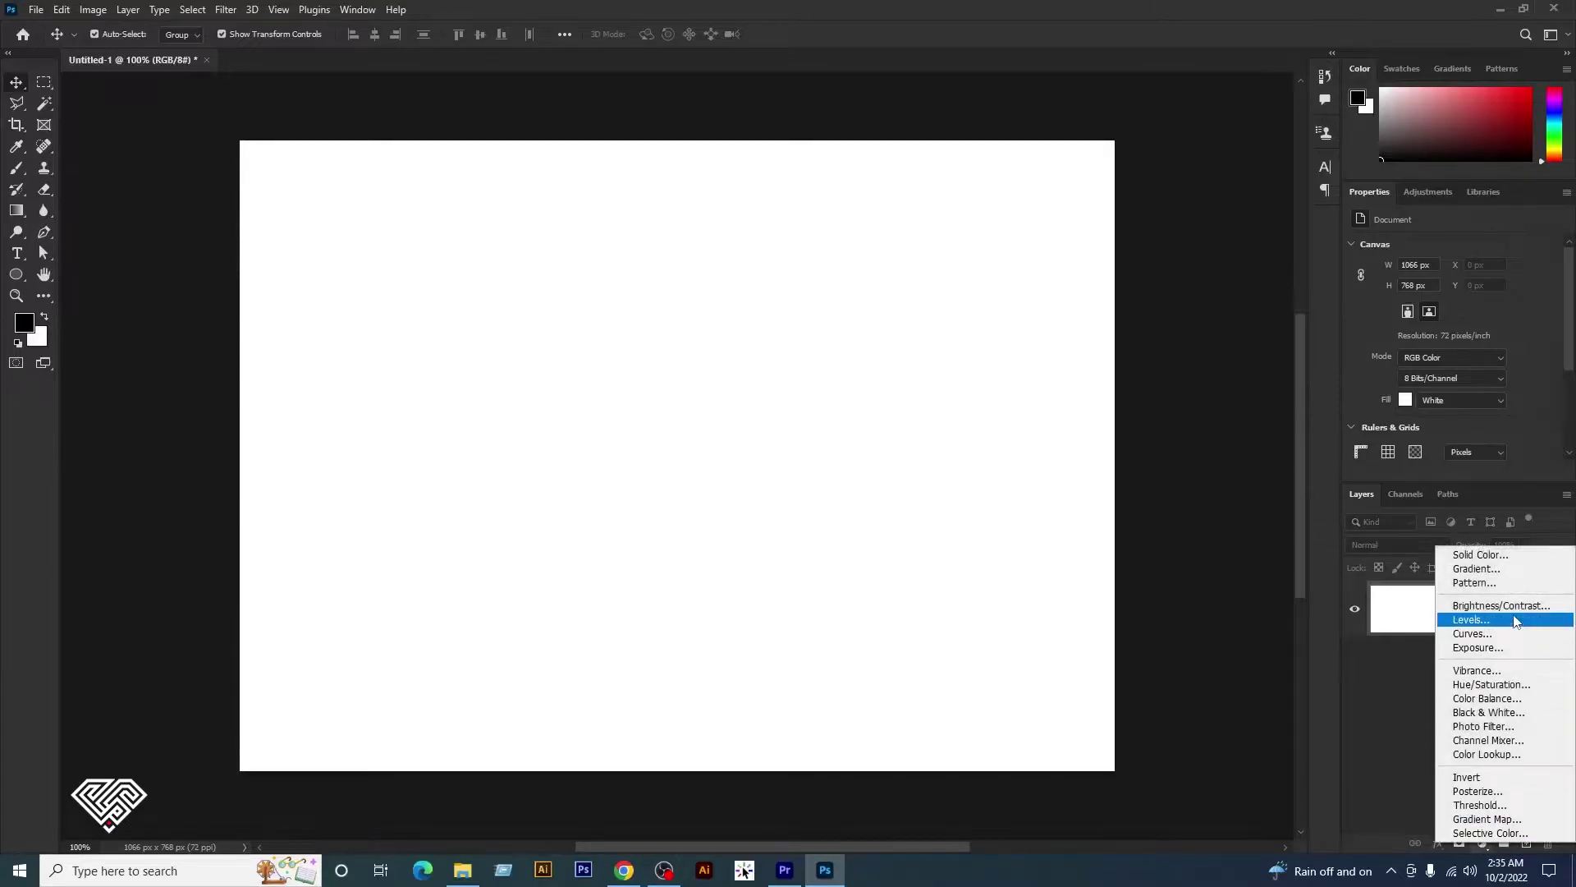
pyautogui.click(1492, 556)
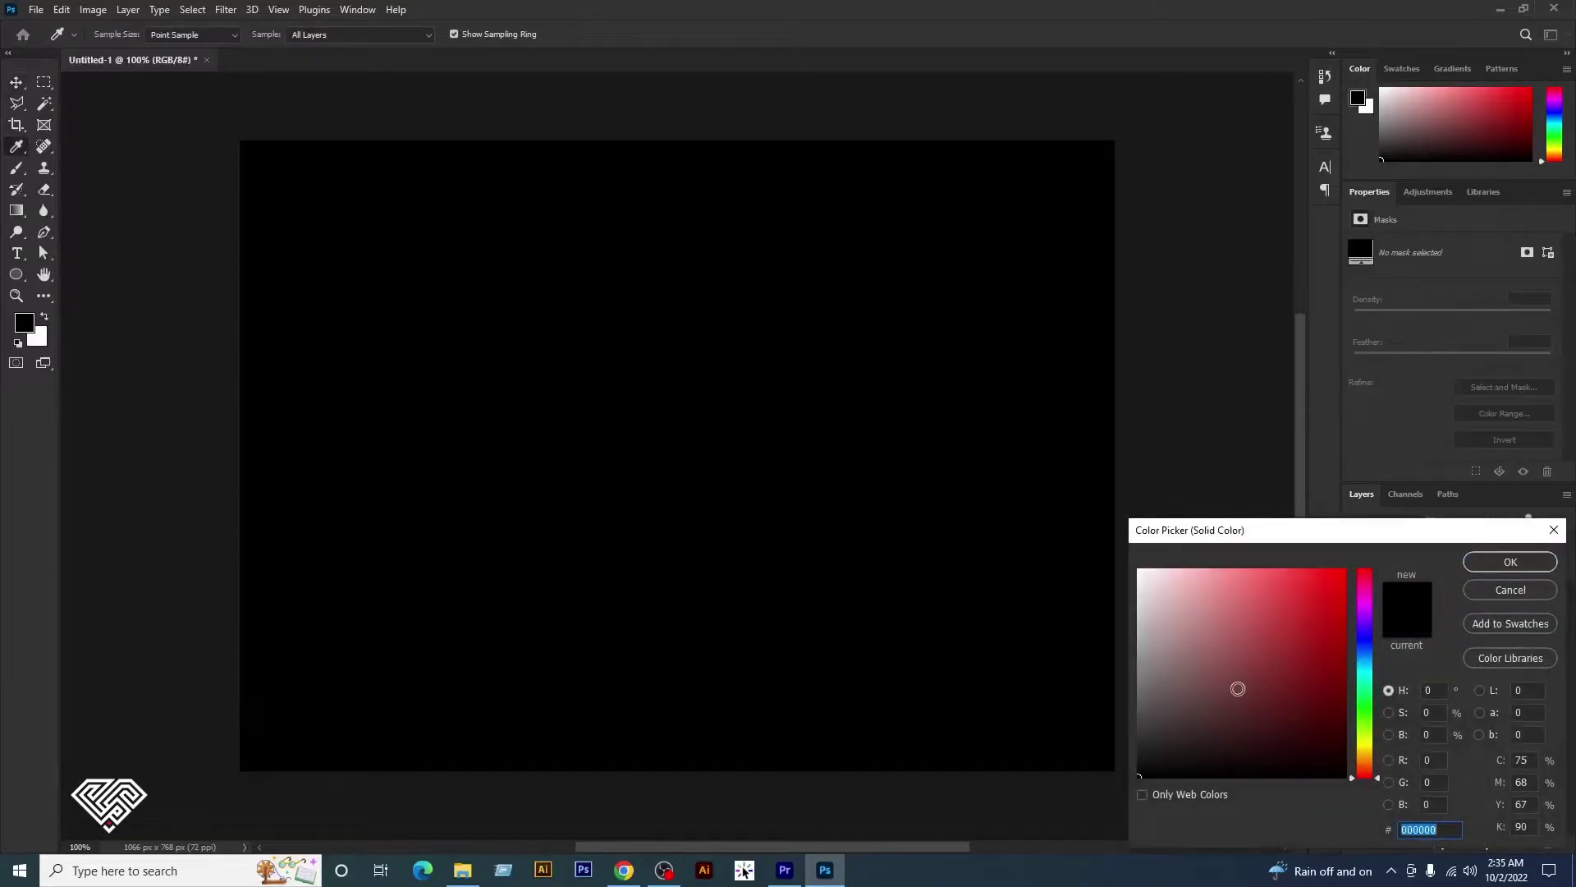
pyautogui.click(1530, 563)
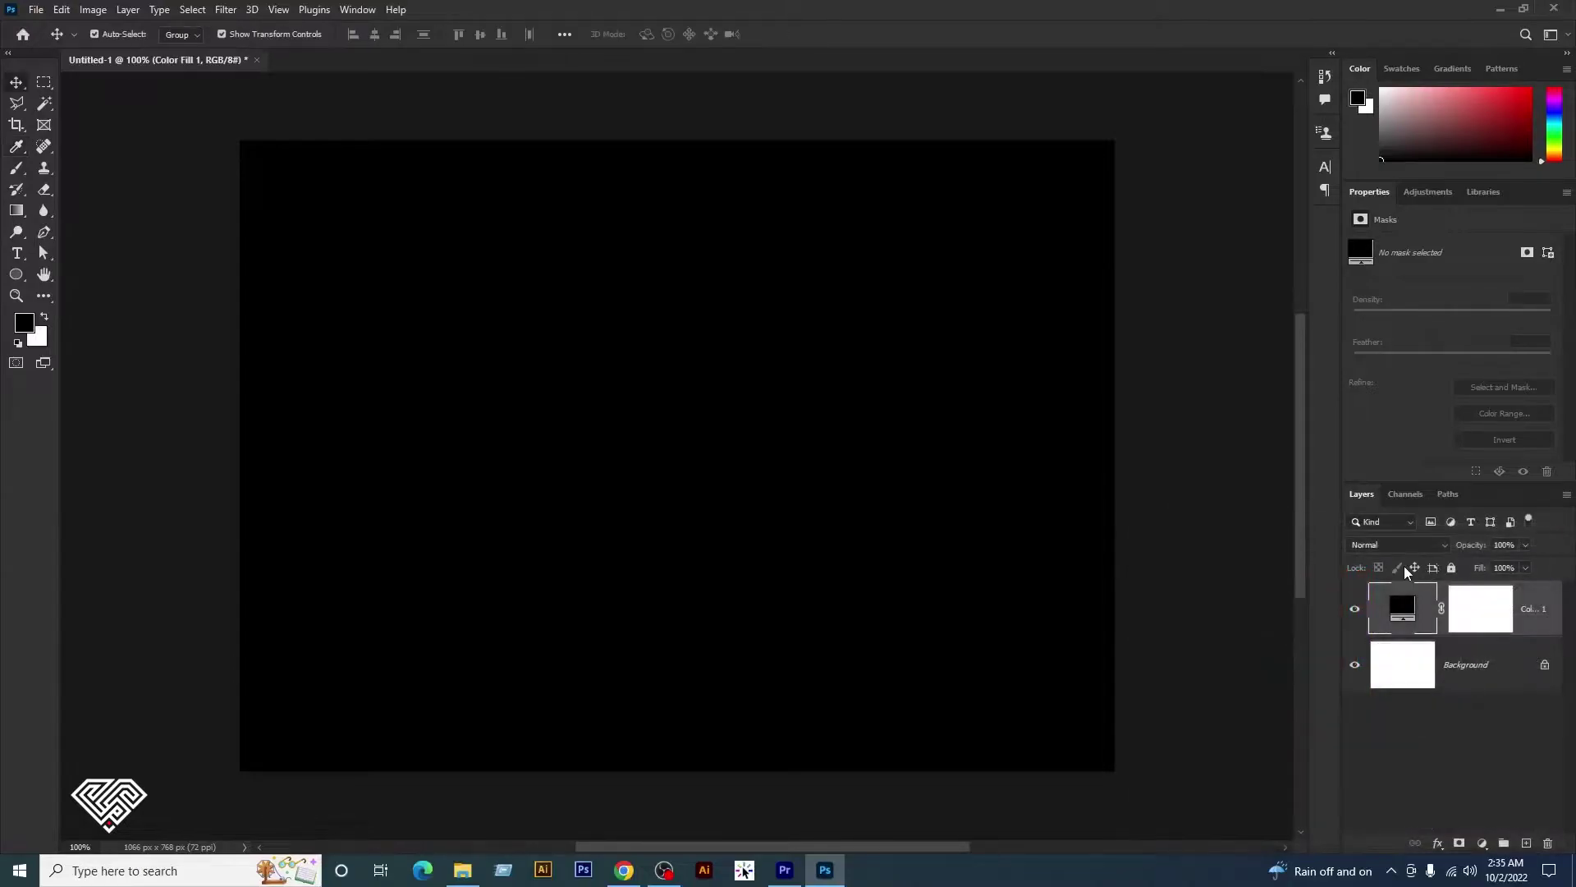
pyautogui.click(1452, 567)
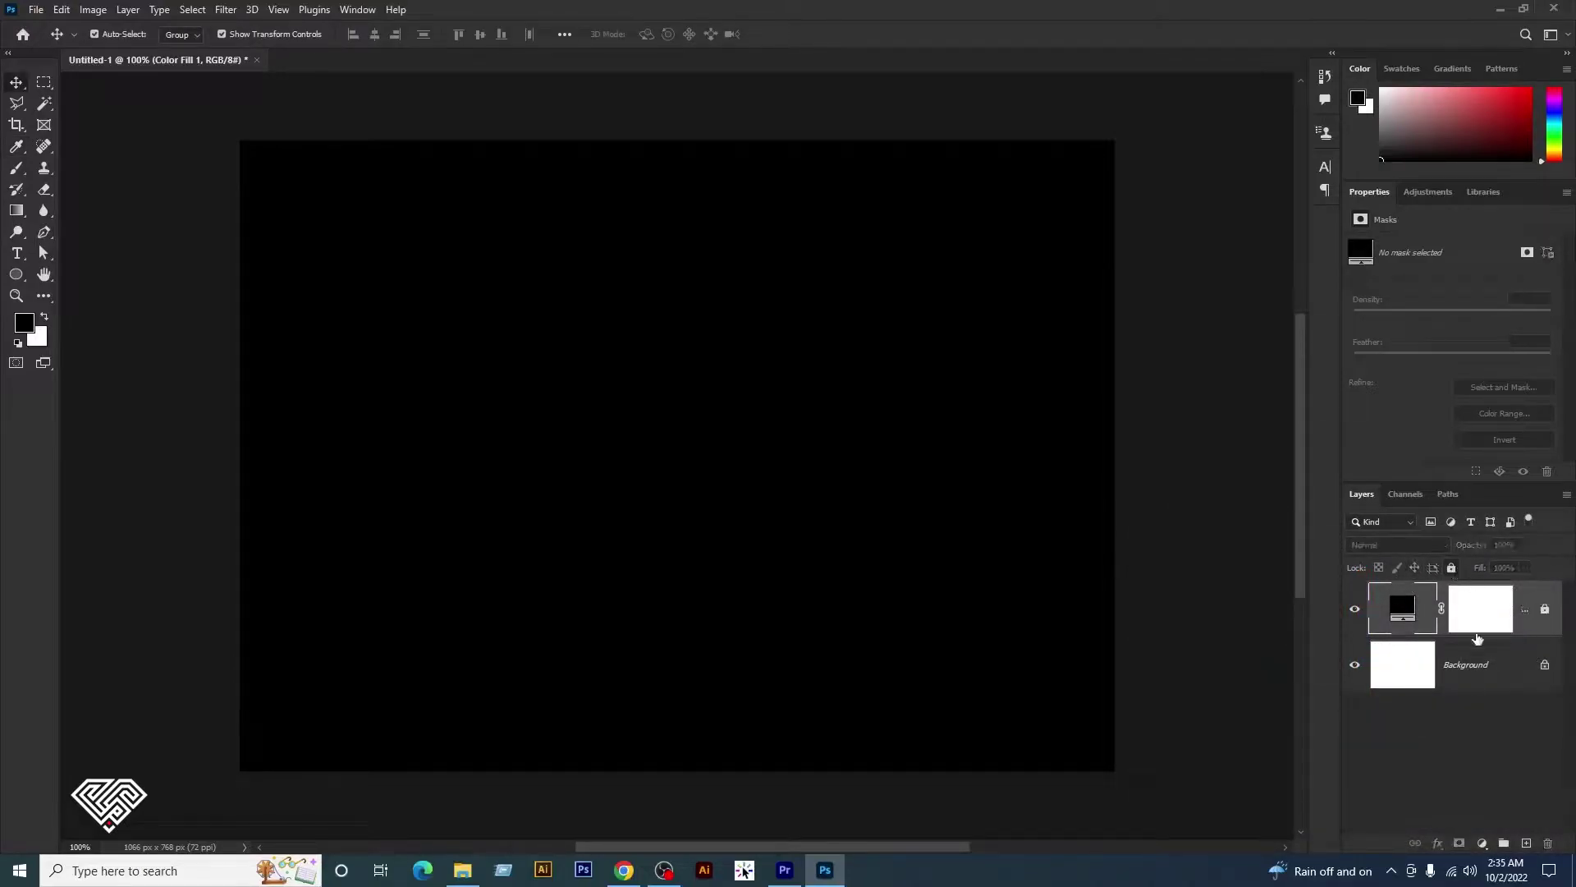
# - Draw a full-width horizontal Pen shape line with no fill and a 1 px stroke
pyautogui.click(43, 234)
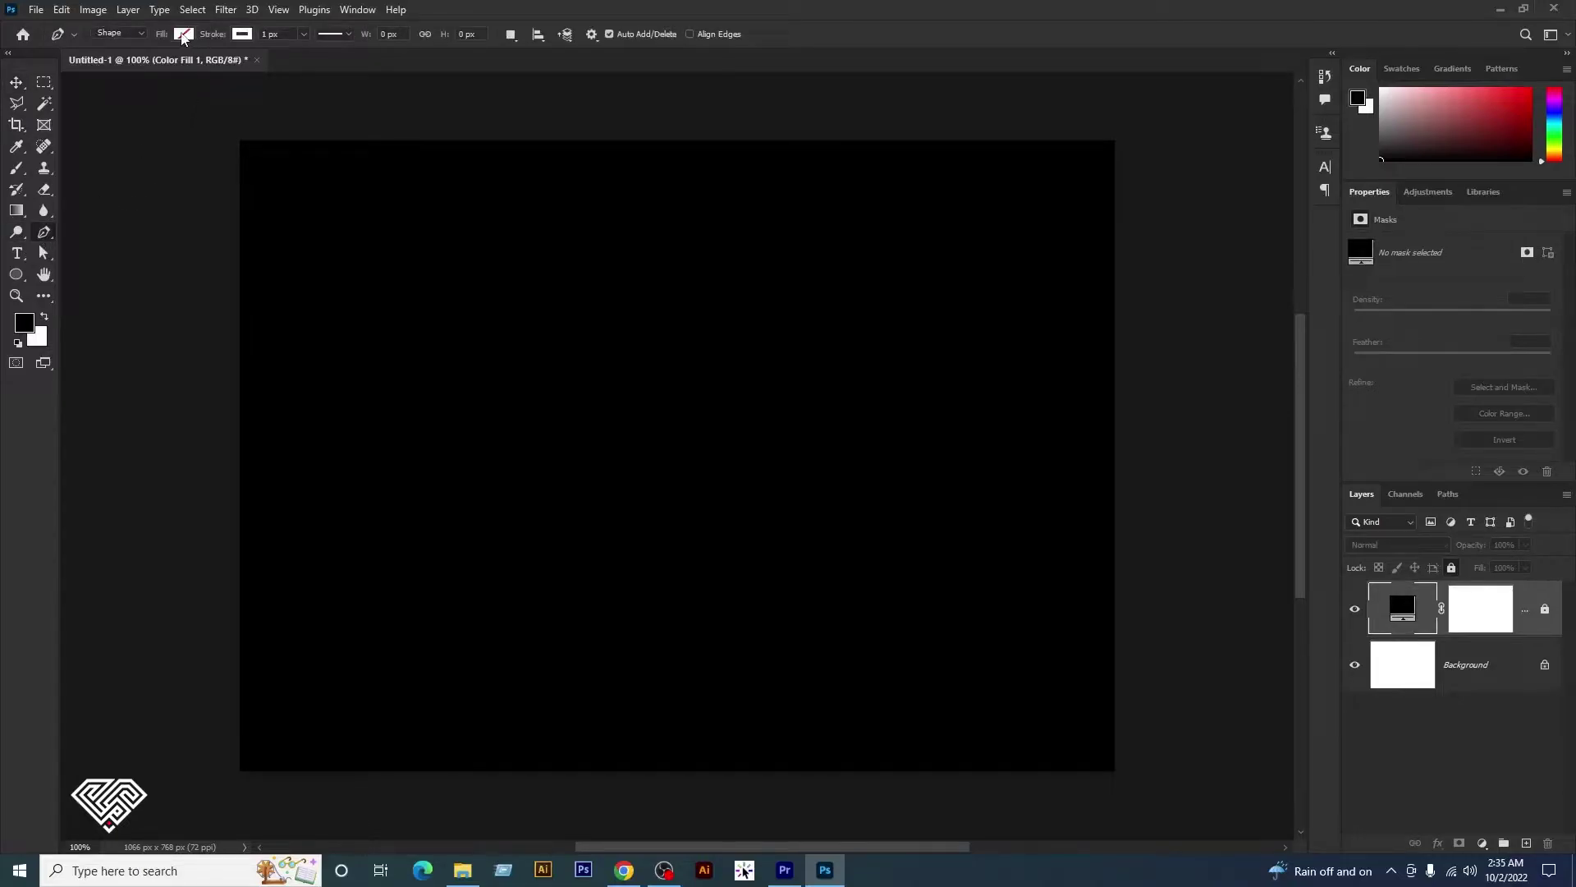
pyautogui.click(183, 35)
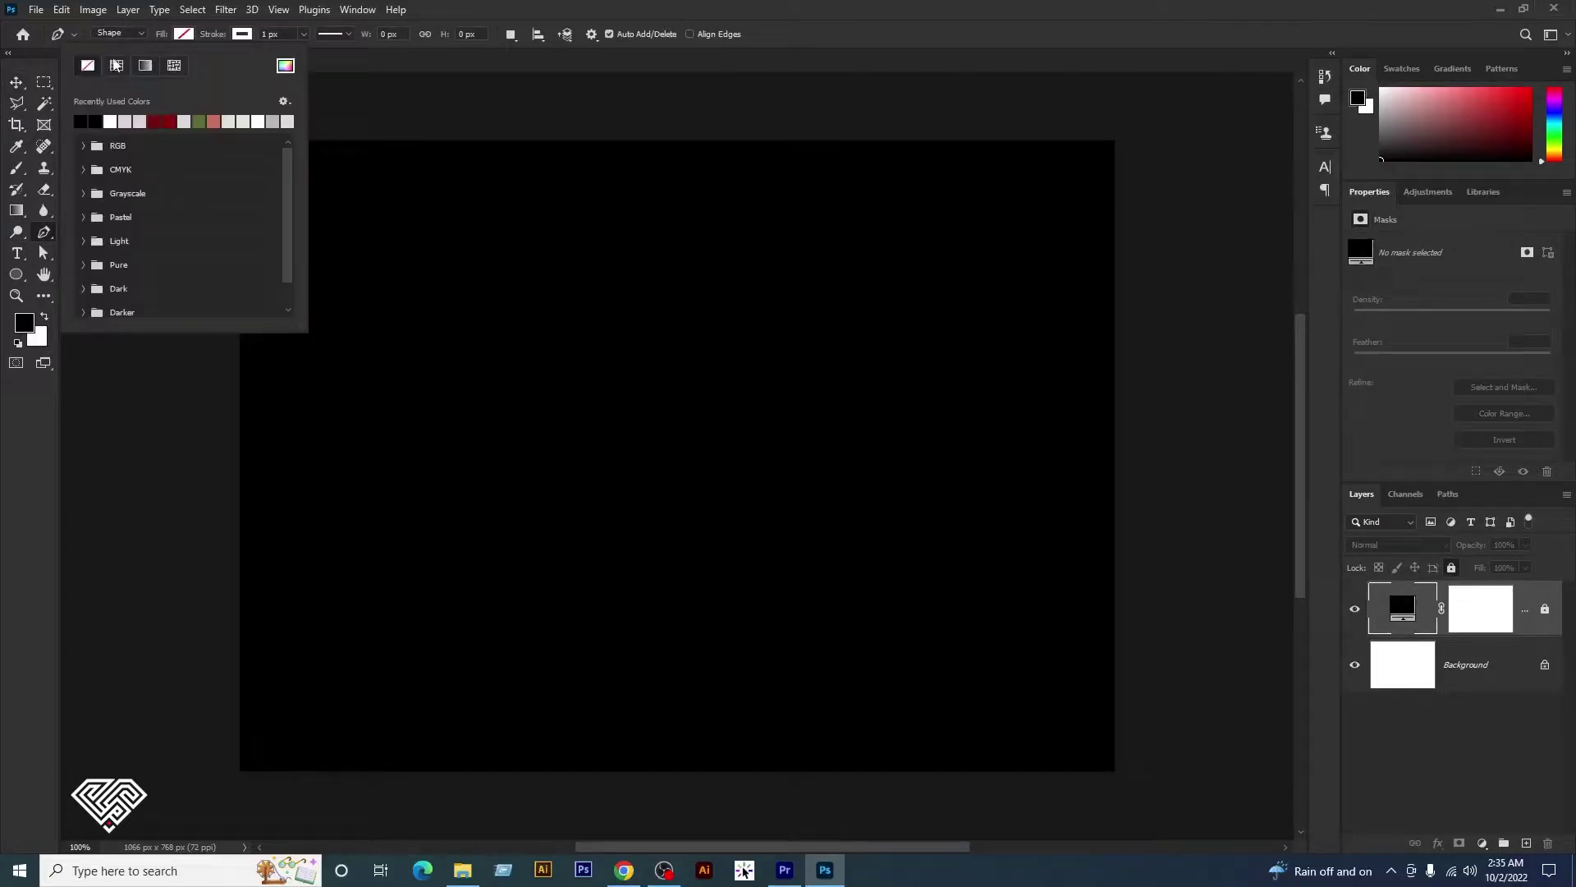
pyautogui.click(243, 34)
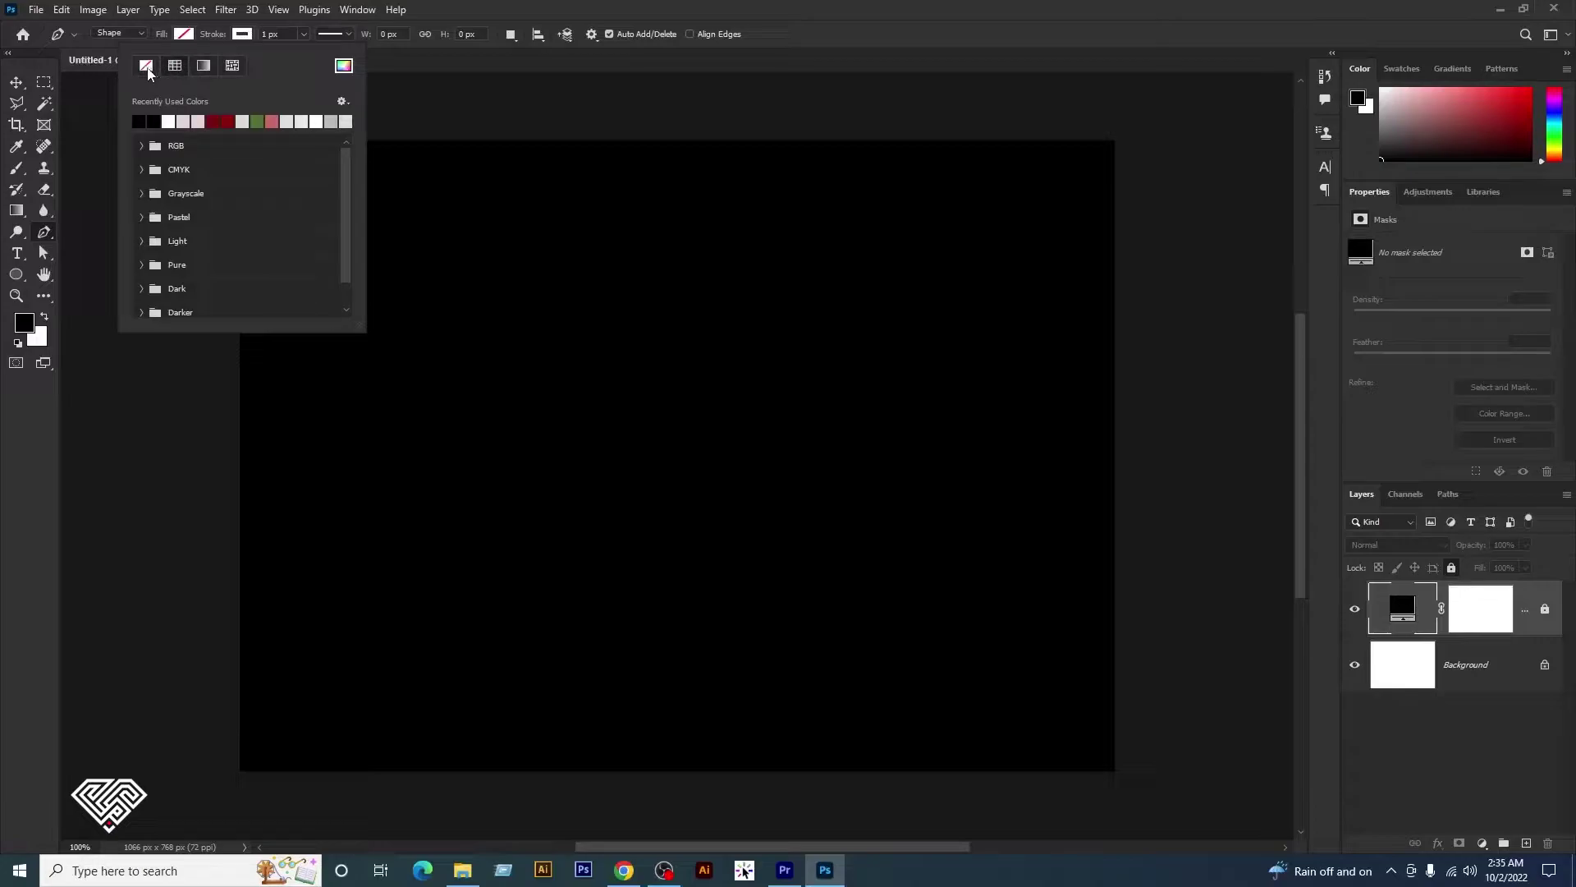
pyautogui.press('Escape')
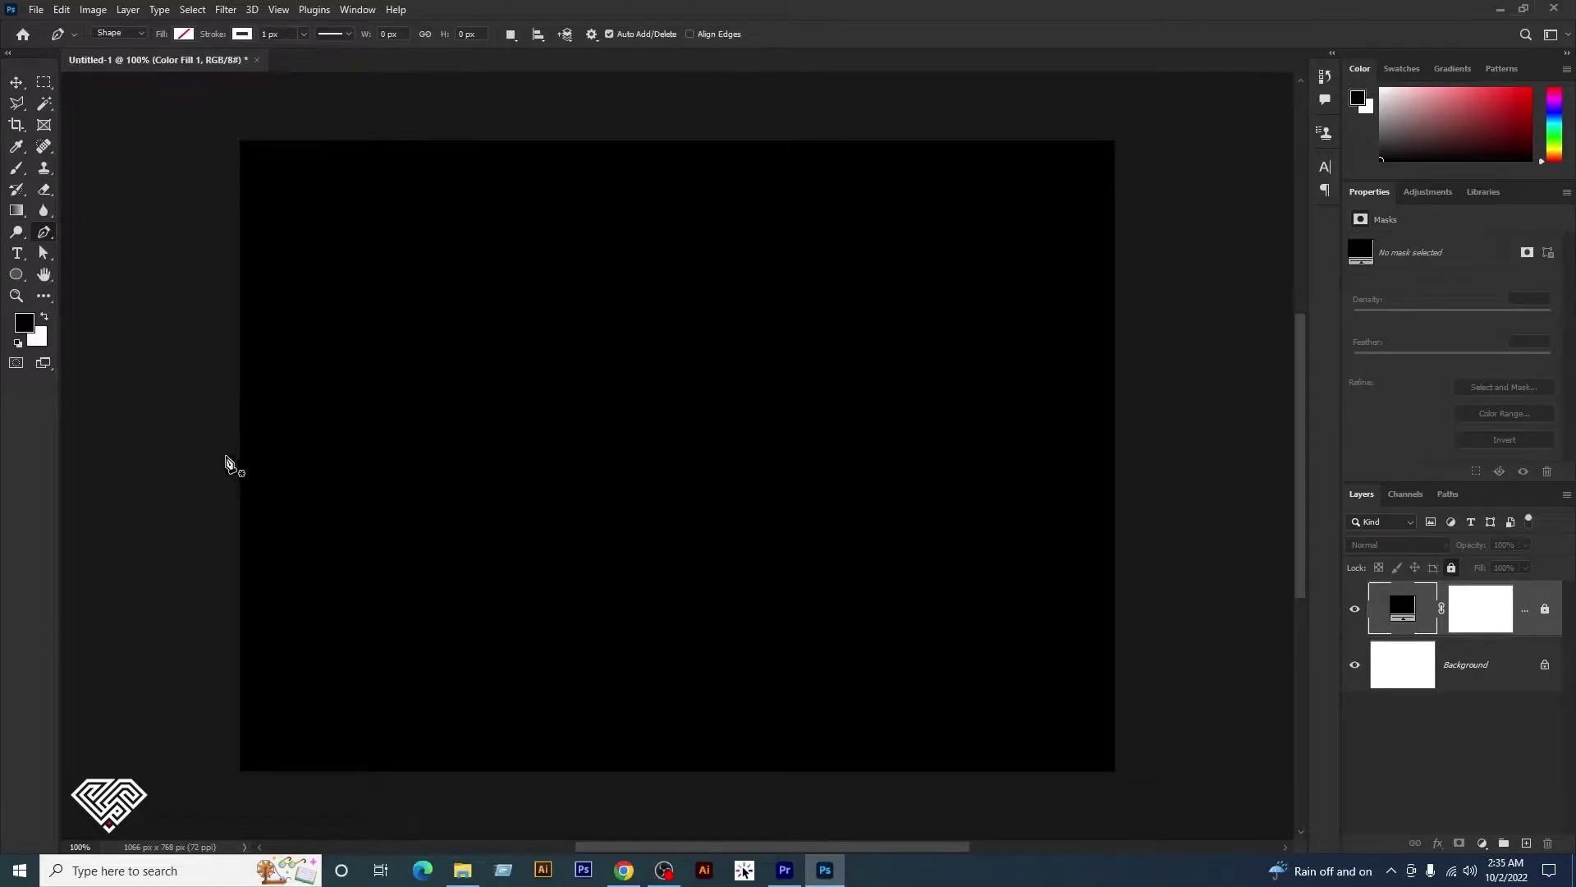
pyautogui.click(230, 437)
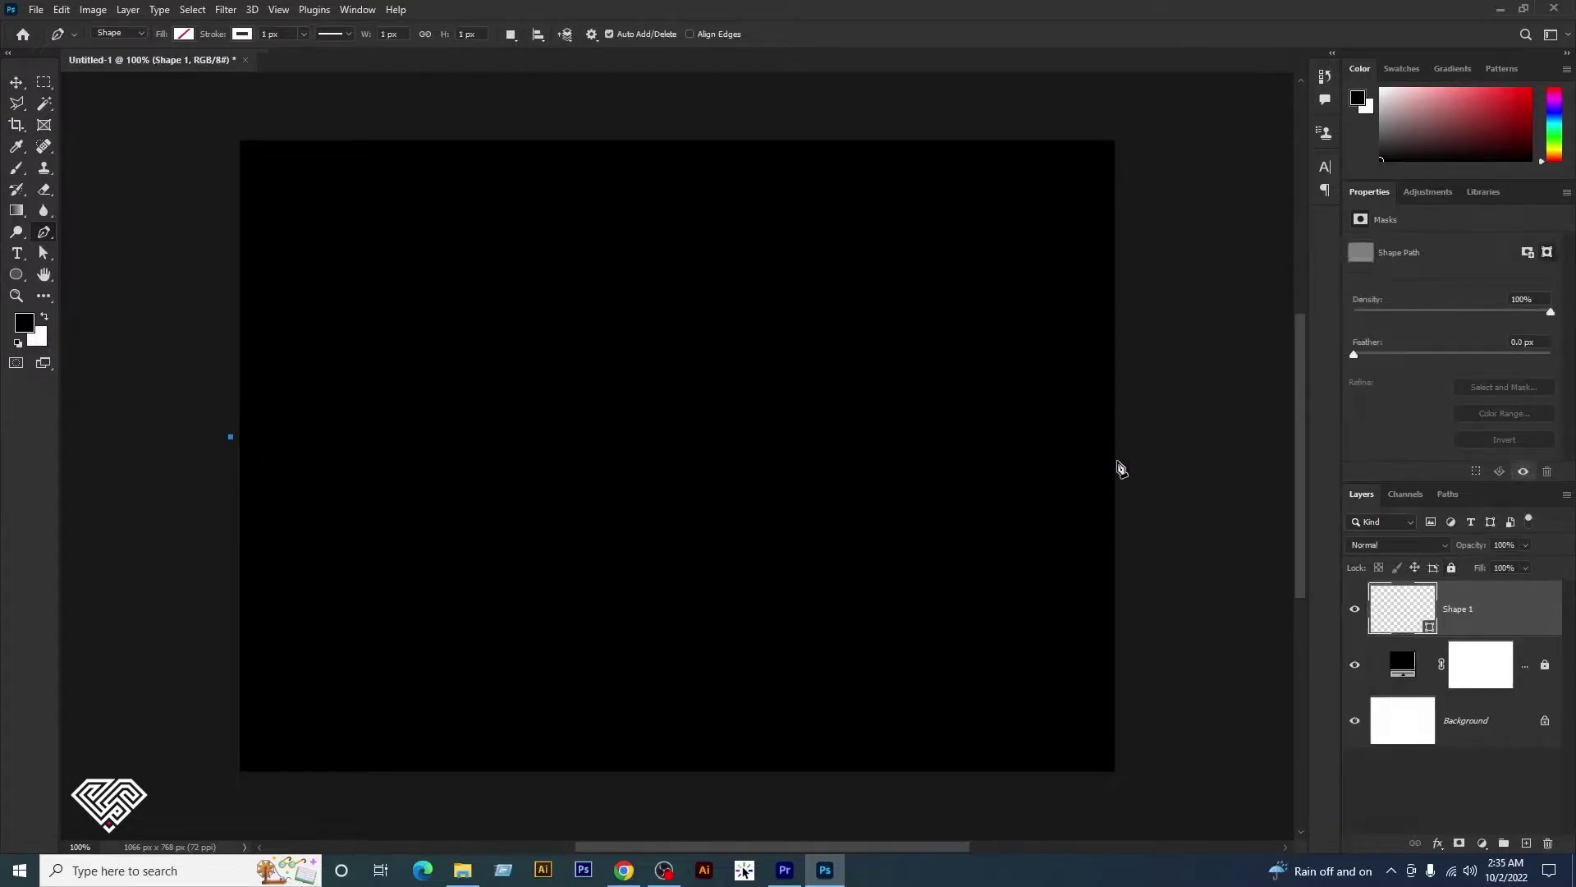
pyautogui.click(1123, 437)
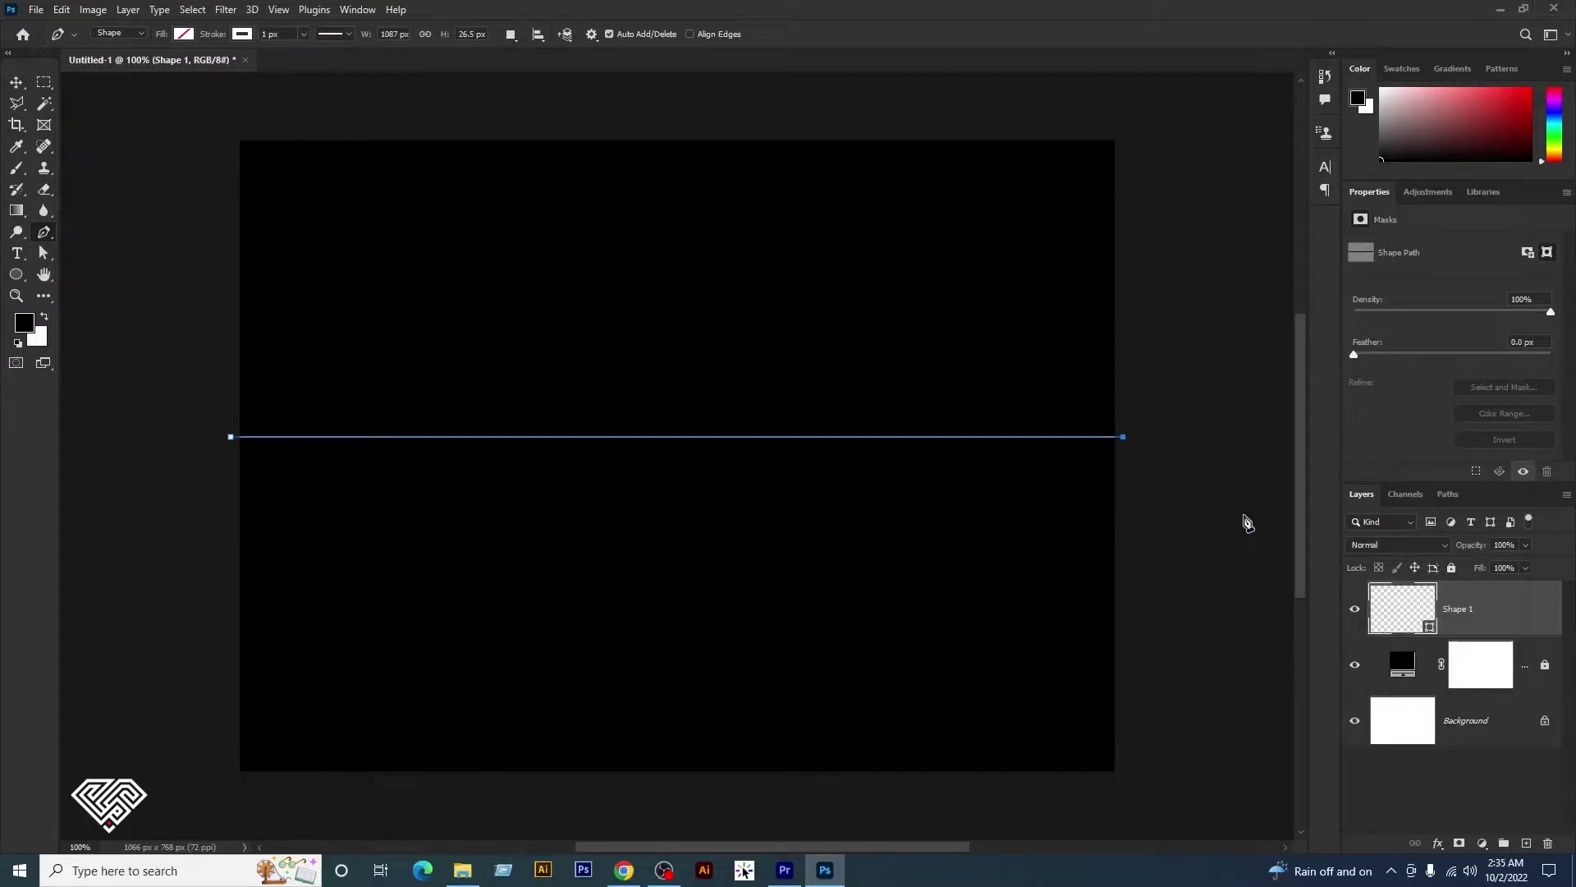
pyautogui.click(17, 83)
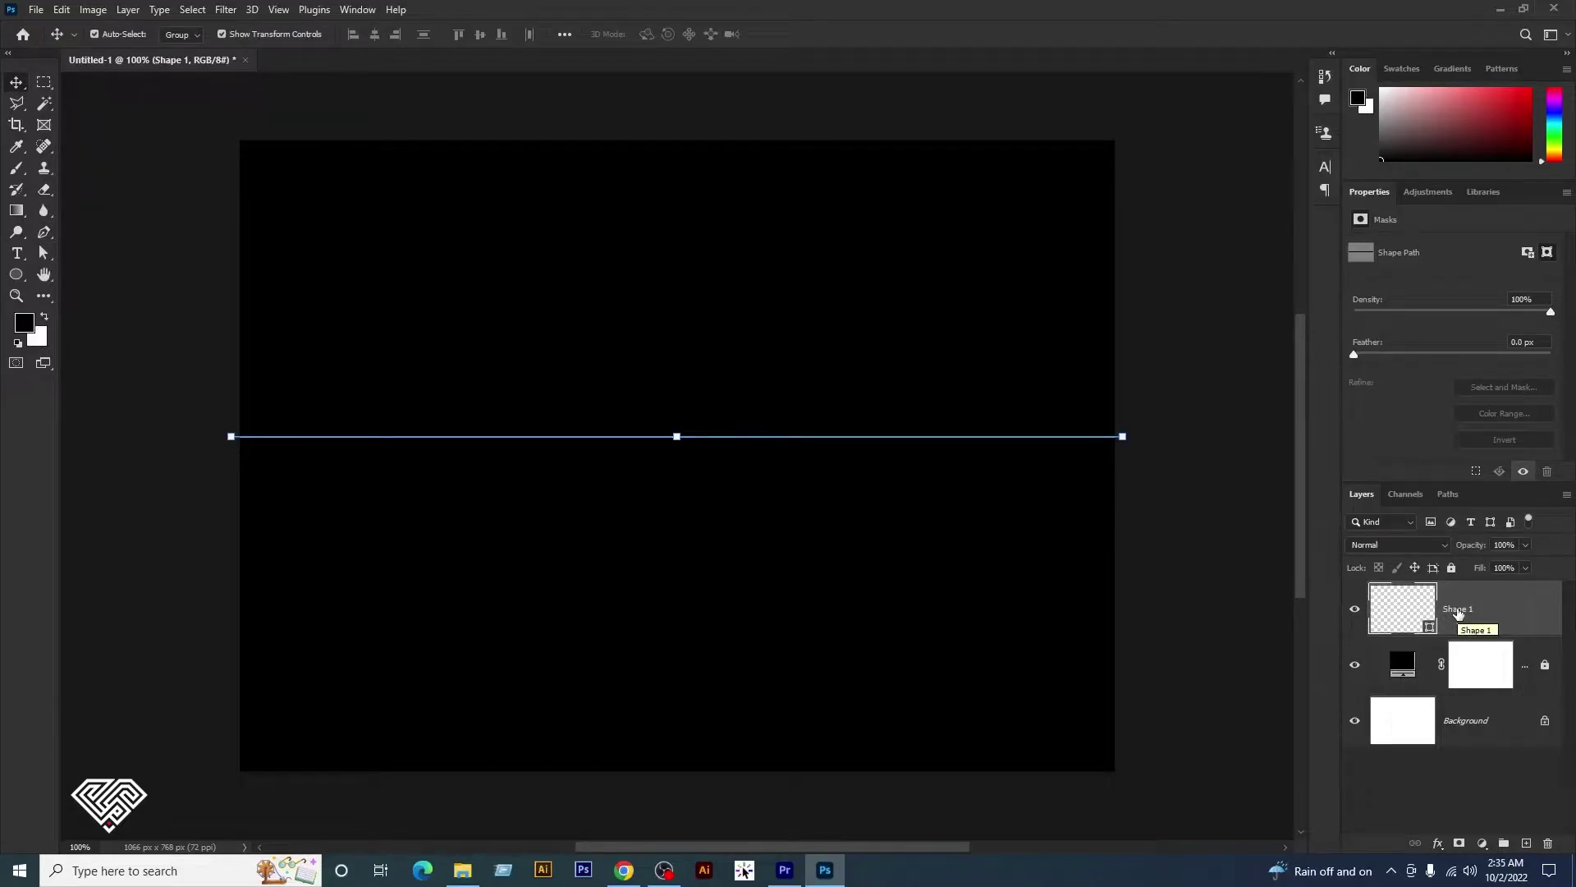
# - Rasterize the Shape 1 line layer and duplicate it twice
pyautogui.rightClick(1458, 613)
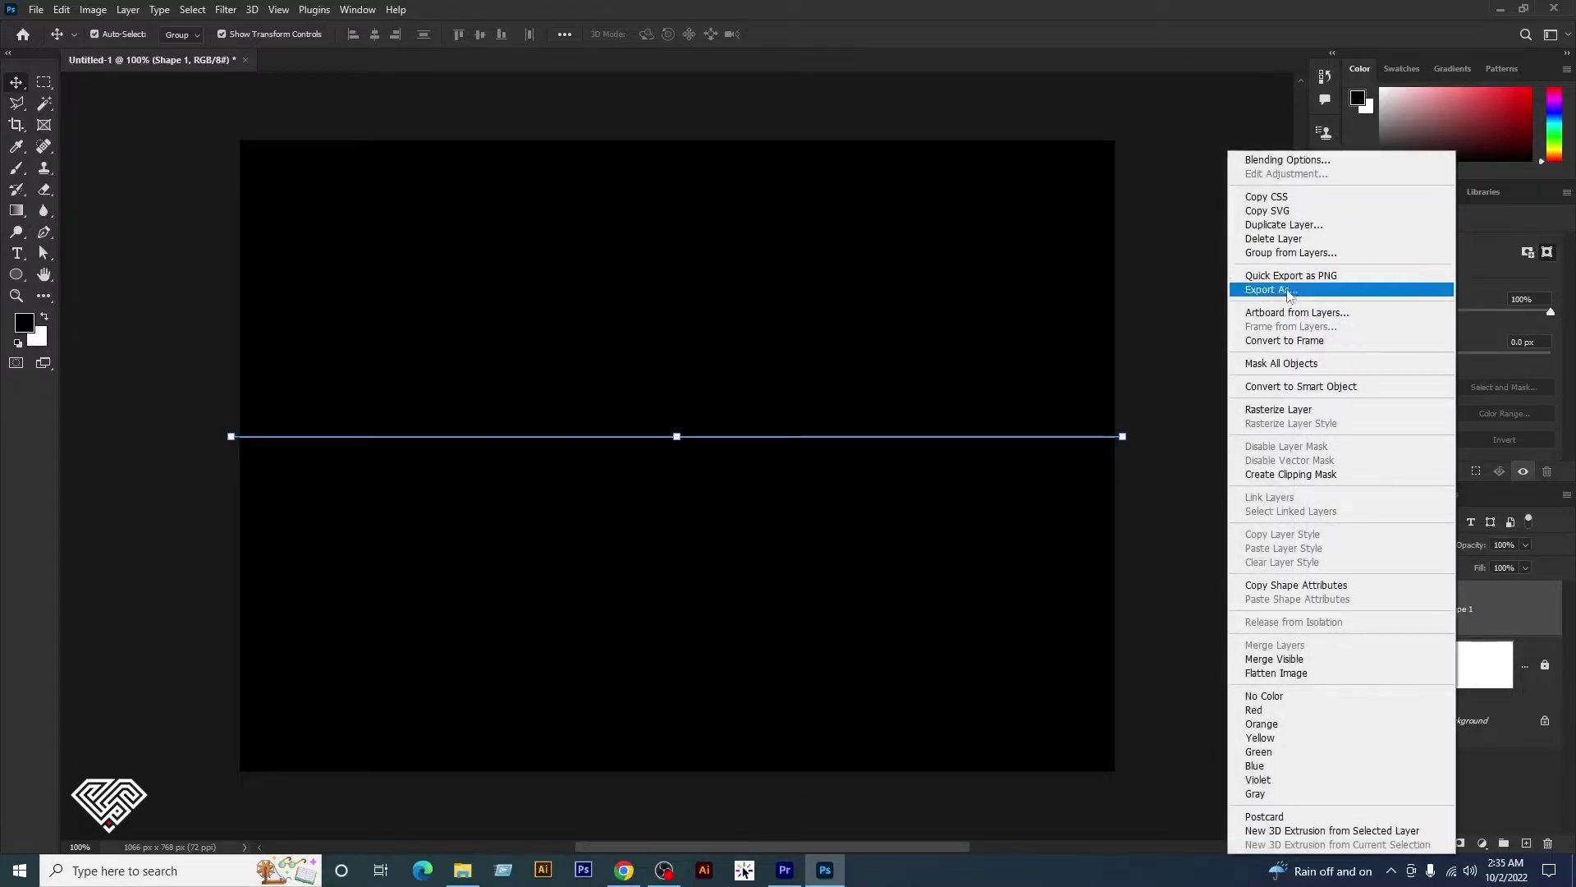
pyautogui.click(1313, 408)
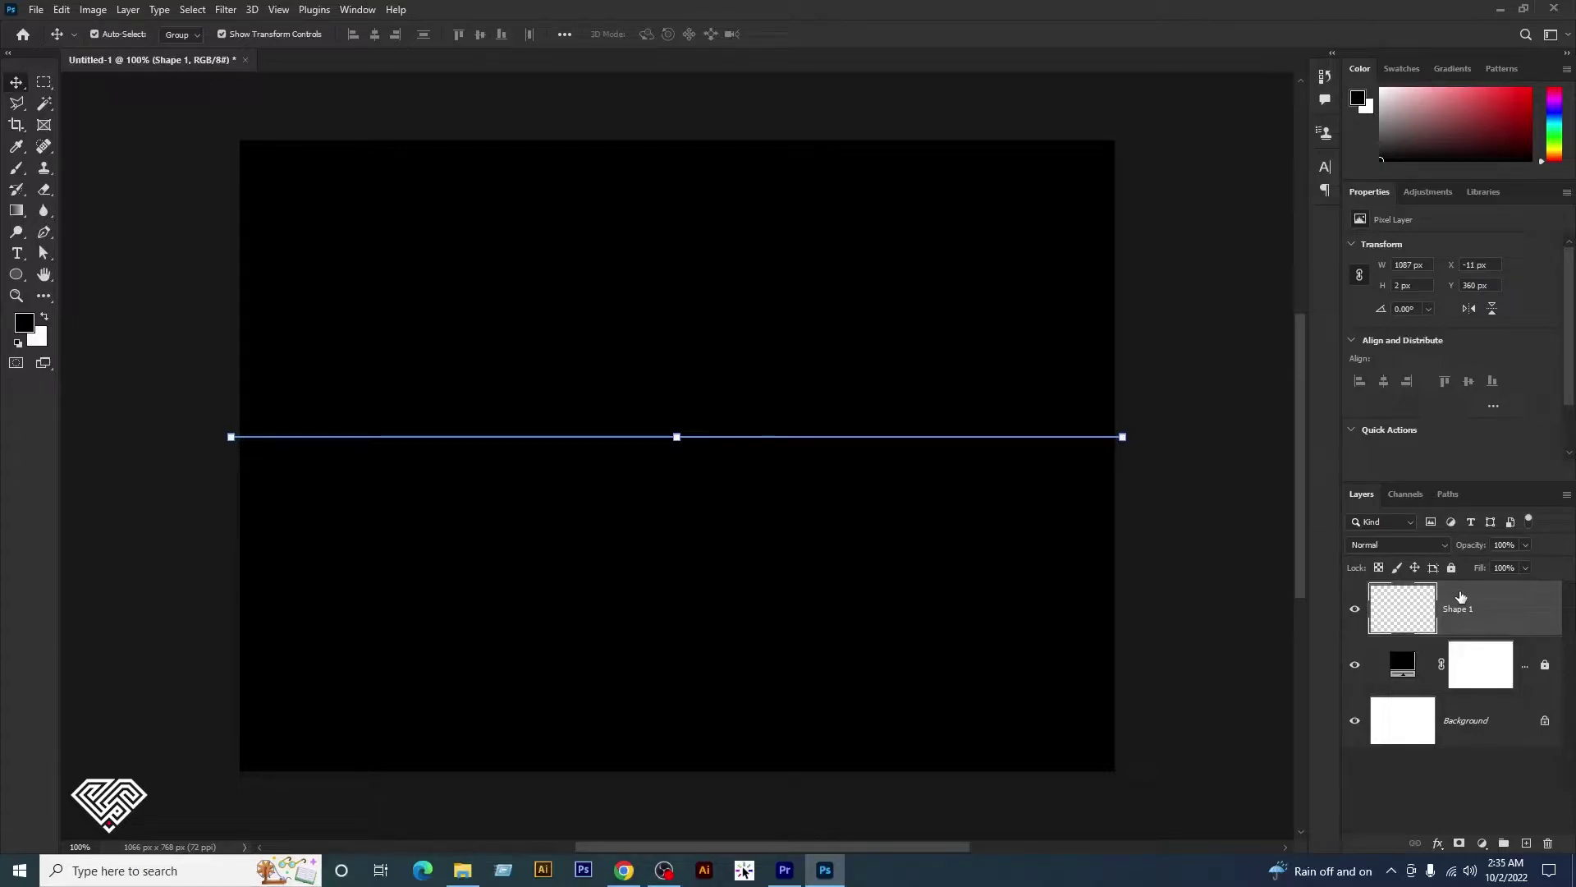
pyautogui.hotkey('ctrl', 'j')
pyautogui.hotkey('ctrl', 'j')
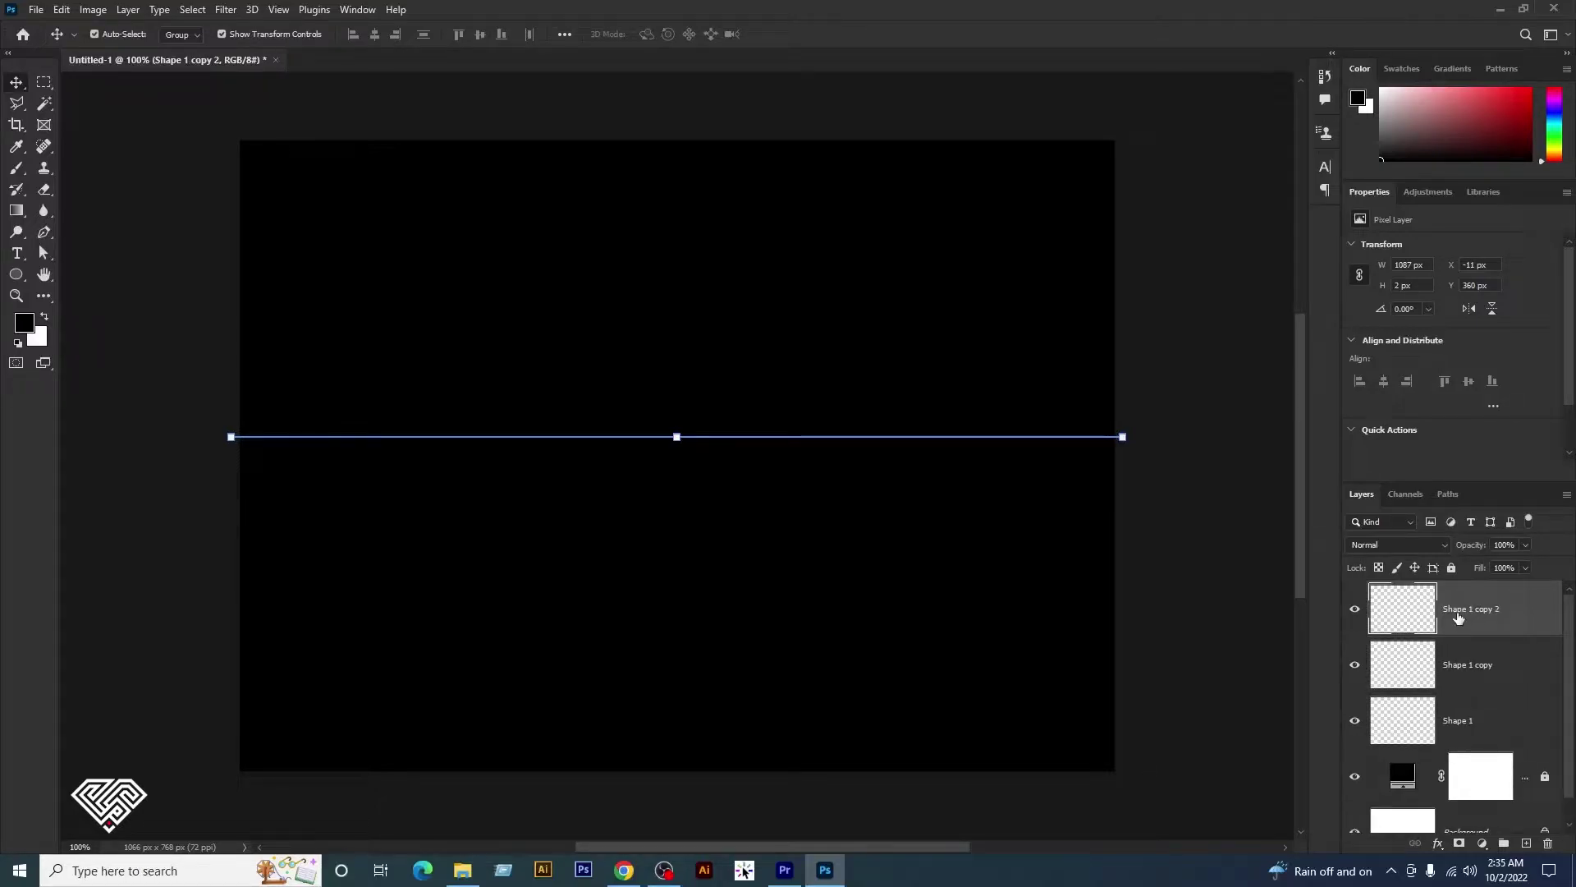
# - Rename the three line layers blast, wind 2 and wind 1, leaving blast selected
pyautogui.doubleClick(1462, 610)
pyautogui.write('blast')
pyautogui.press('Tab')
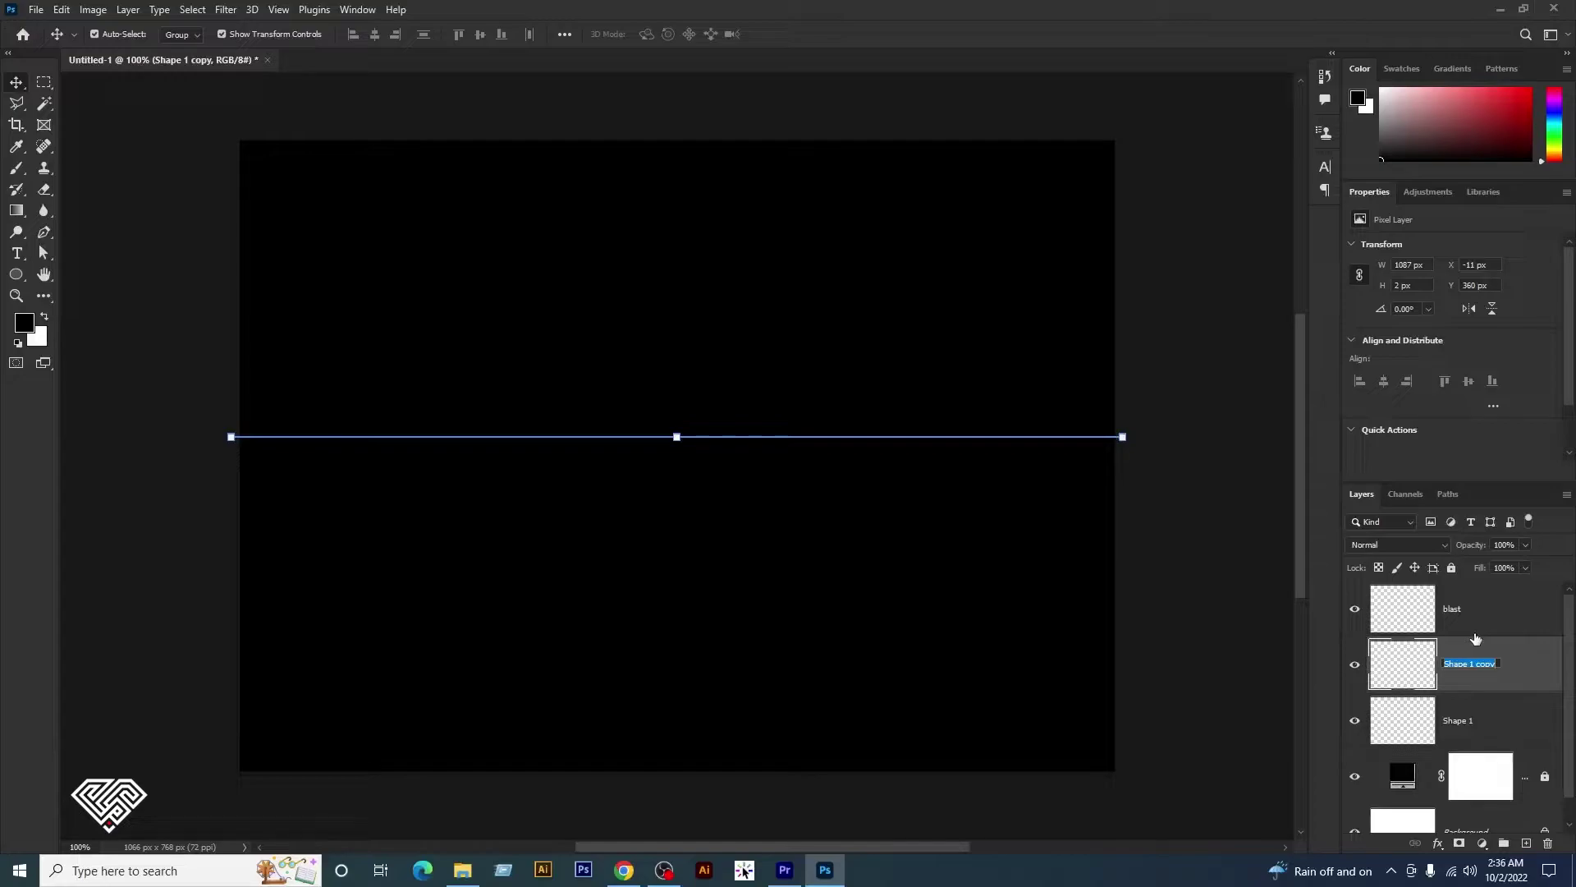
pyautogui.write('wind 2')
pyautogui.press('Tab')
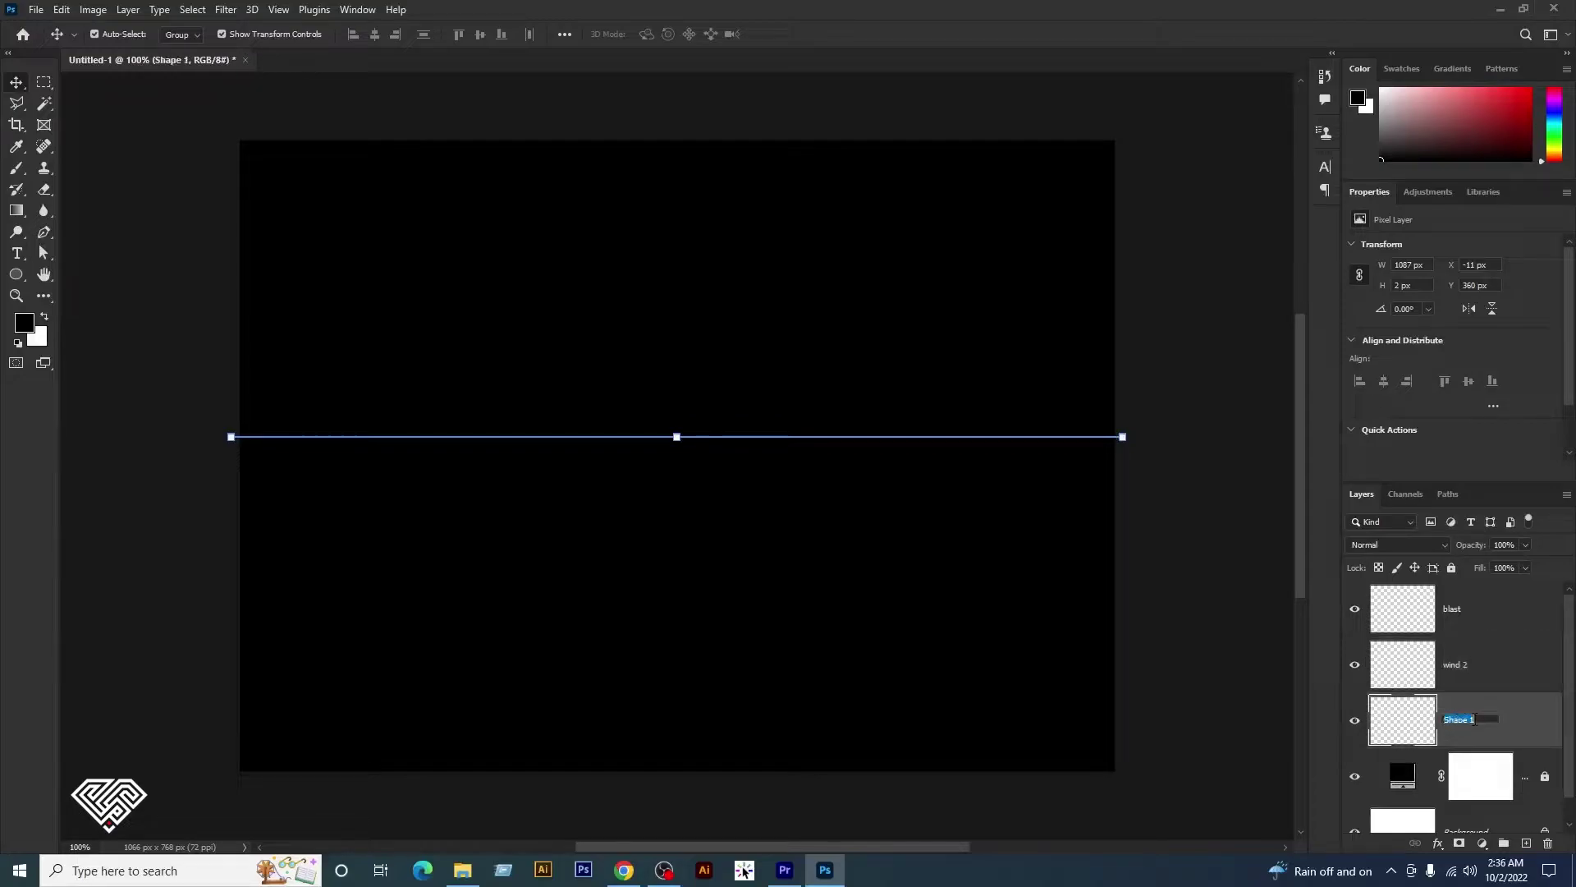
pyautogui.write('wind 1')
pyautogui.press('Return')
pyautogui.click(1513, 615)
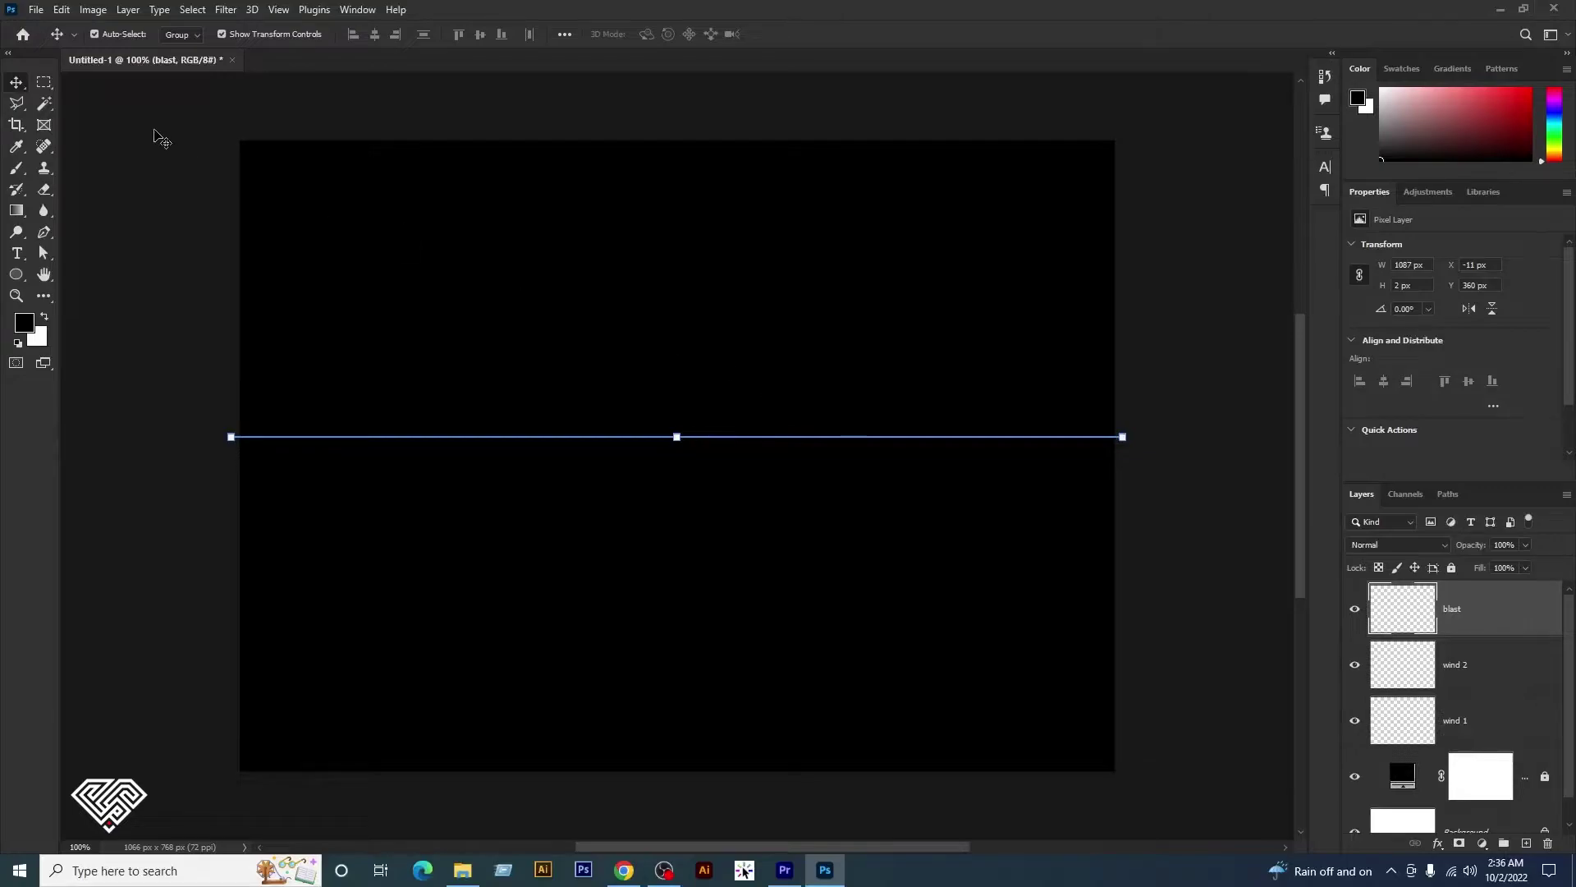
# - Rotate the canvas 90° clockwise so the line stands vertical
pyautogui.click(93, 10)
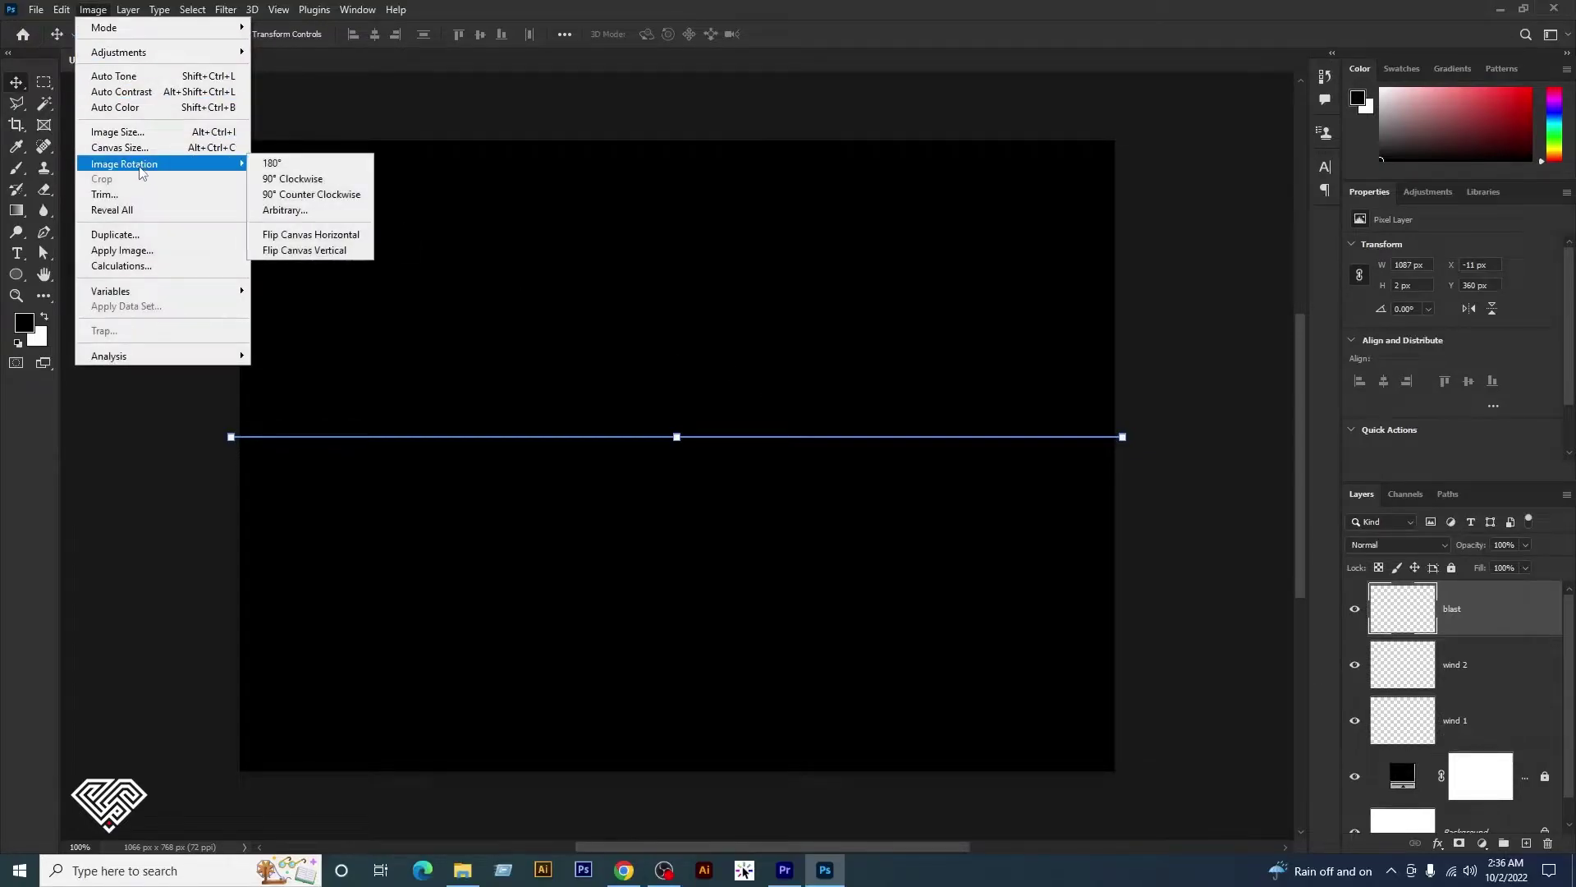
pyautogui.moveTo(125, 165)
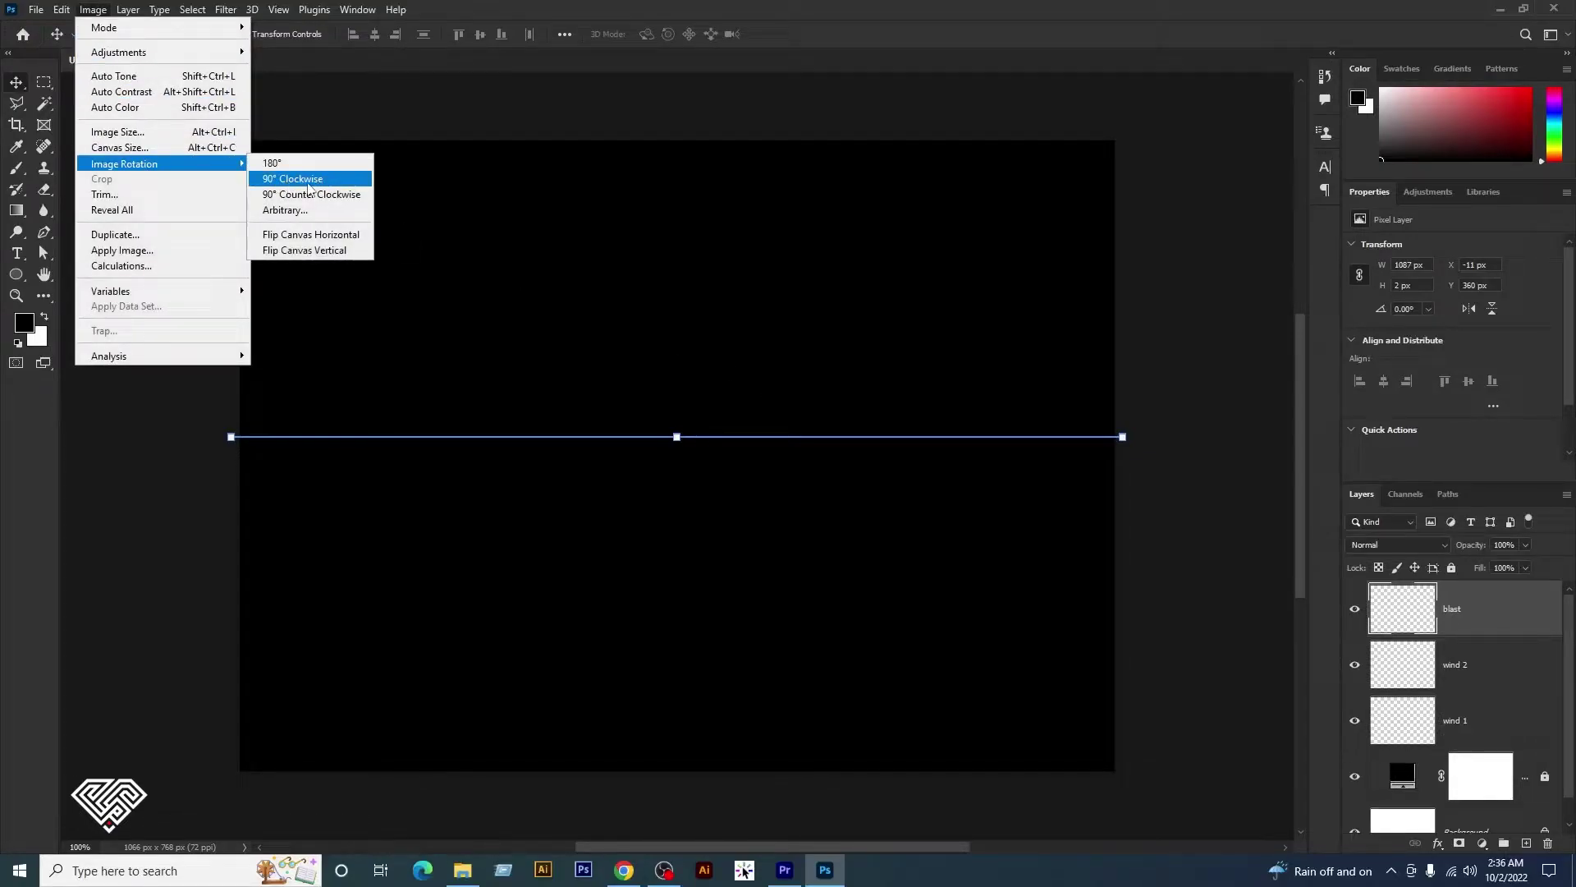
pyautogui.click(310, 182)
pyautogui.hotkey('ctrl', '0')
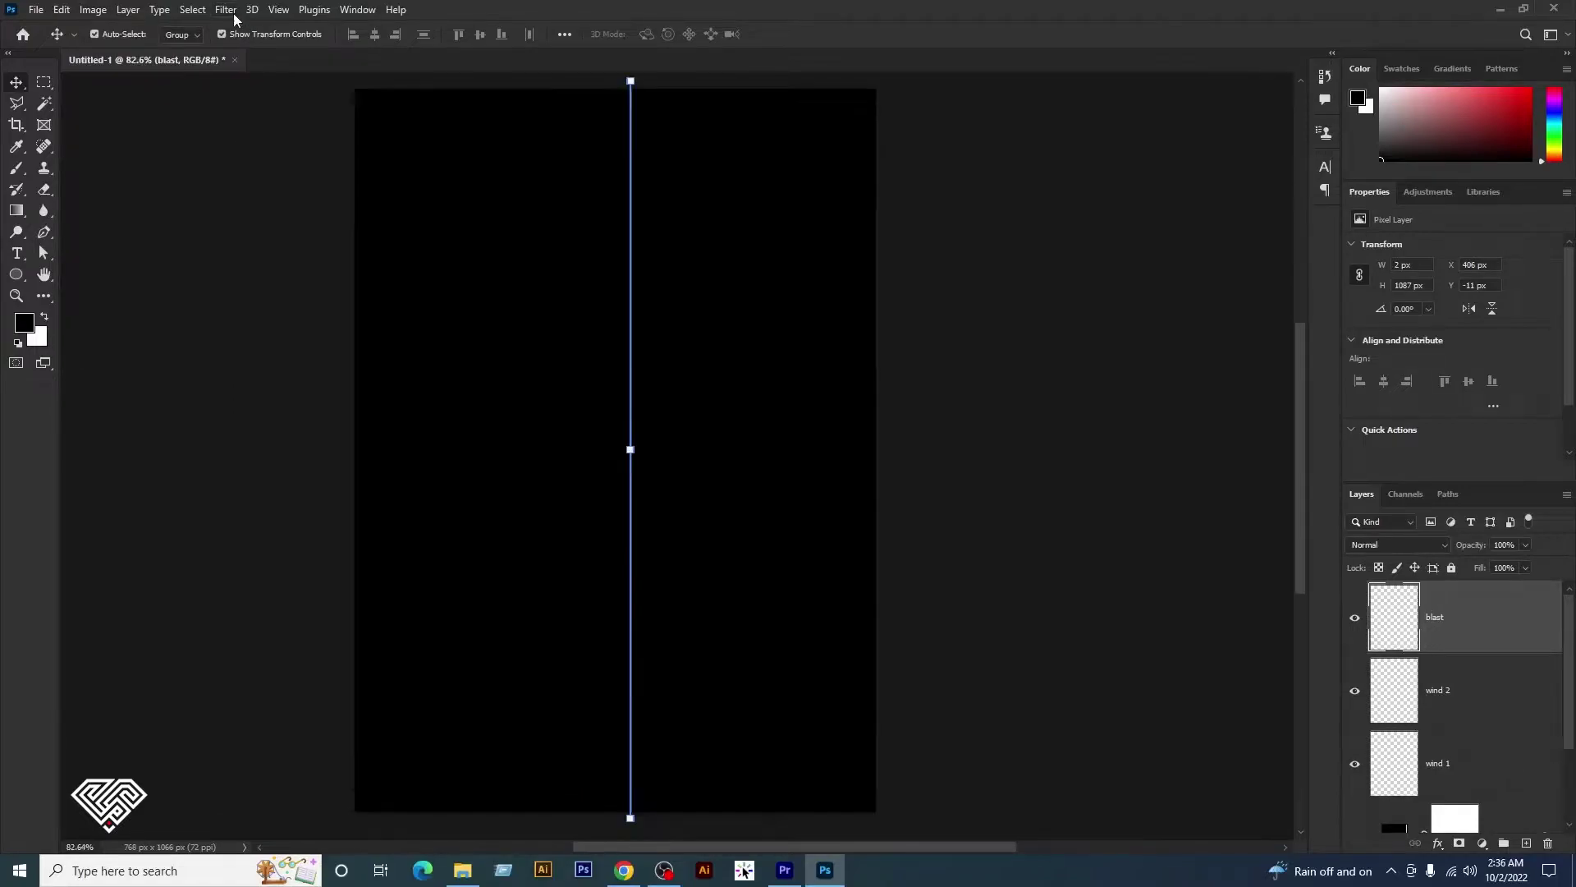
# - Apply a Blast-method Wind filter to the blast layer's line
pyautogui.click(226, 10)
pyautogui.moveTo(241, 329)
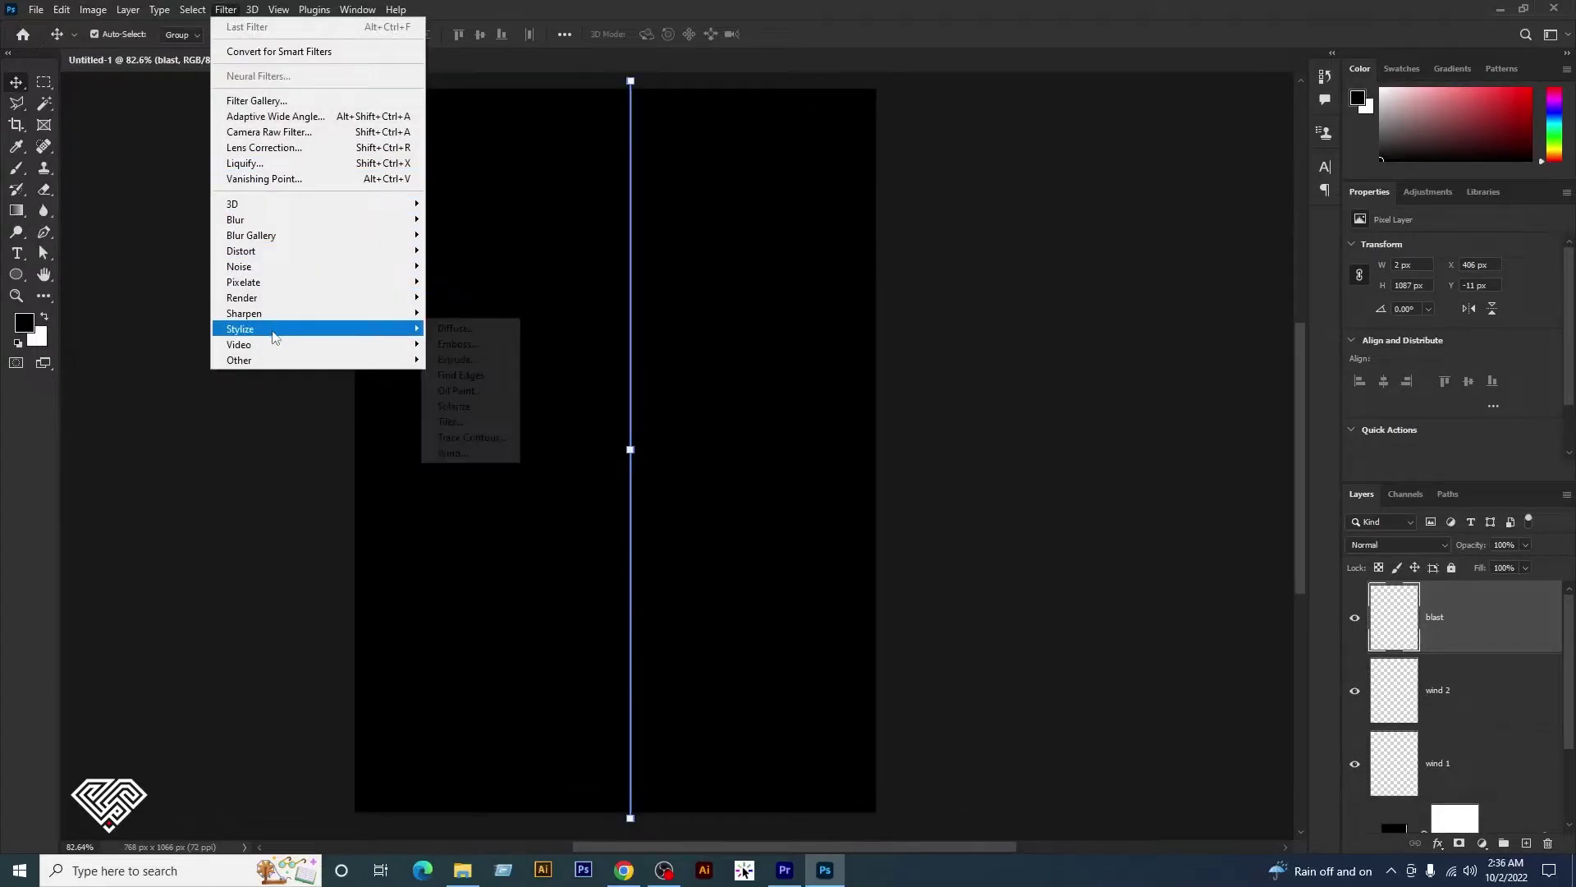
pyautogui.click(453, 452)
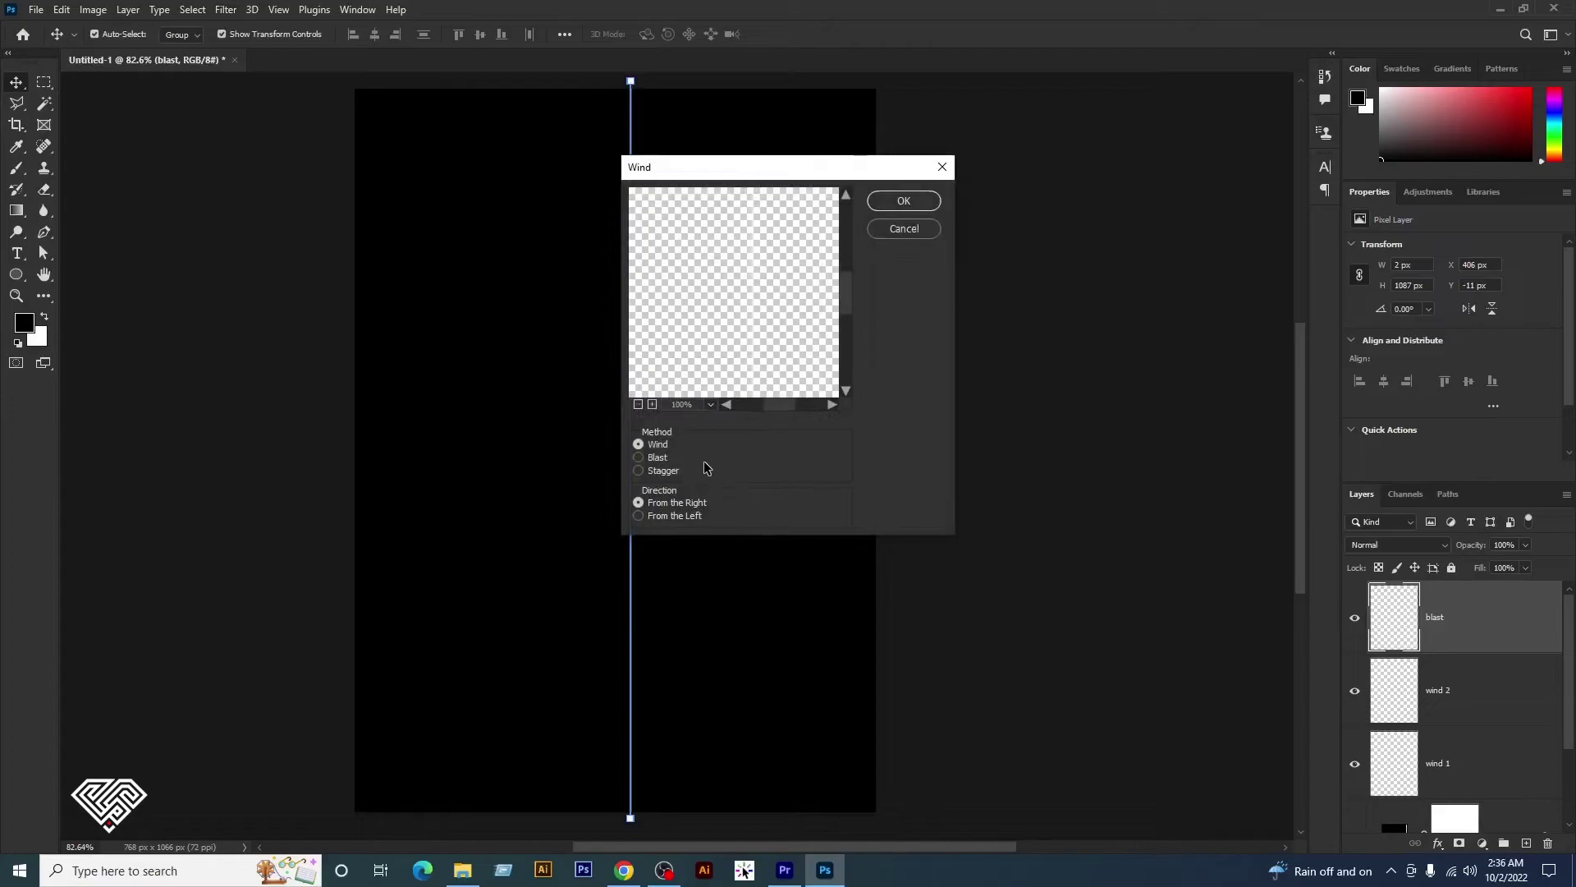
pyautogui.click(658, 458)
pyautogui.click(904, 201)
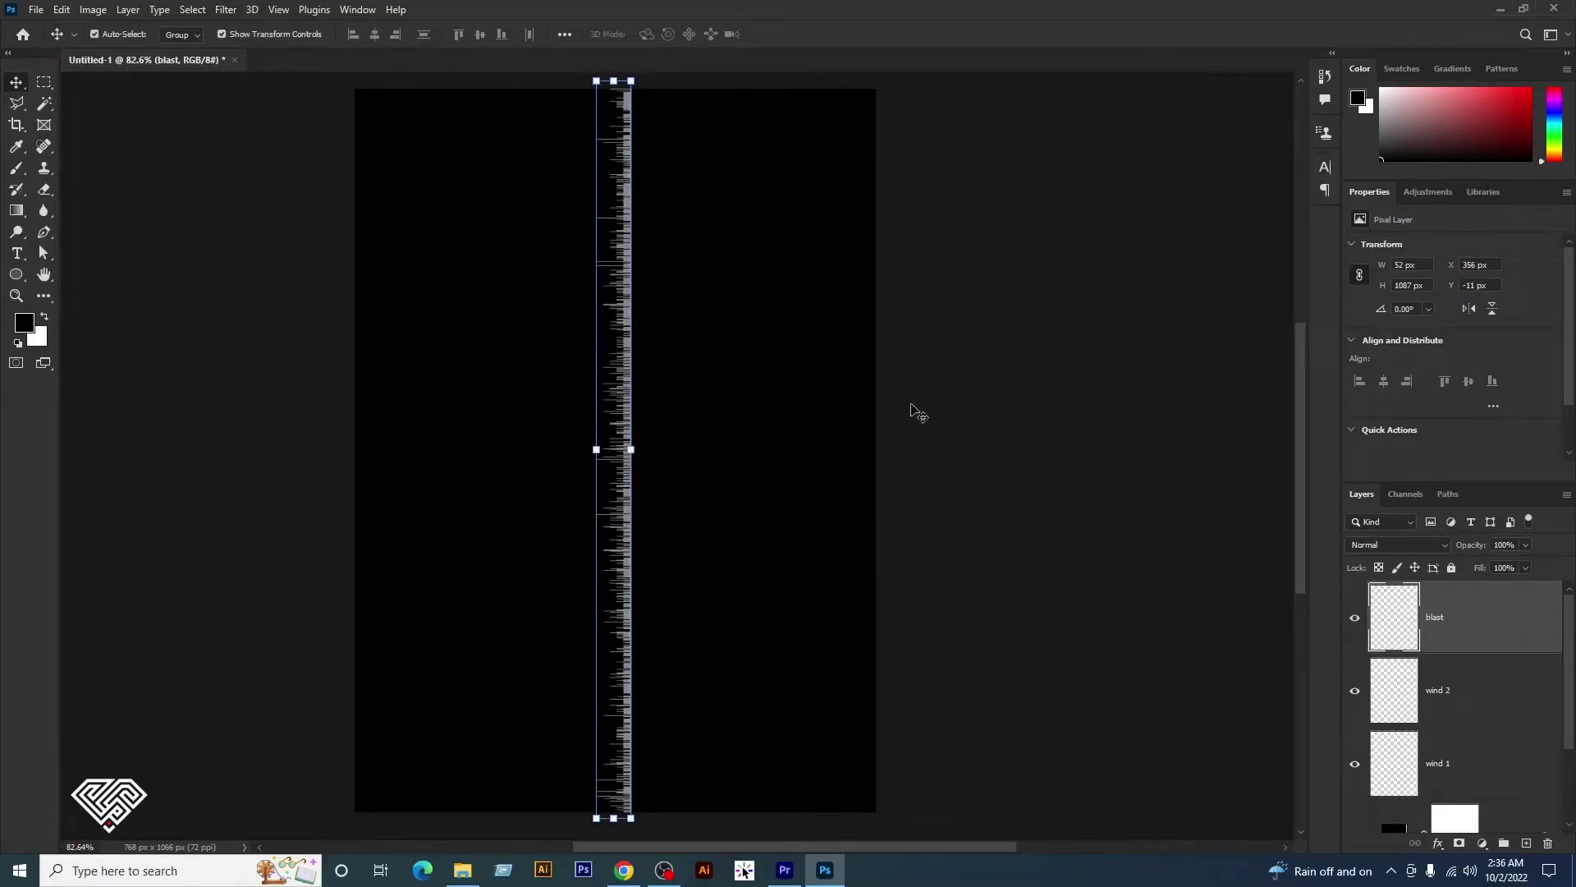
pyautogui.click(1459, 691)
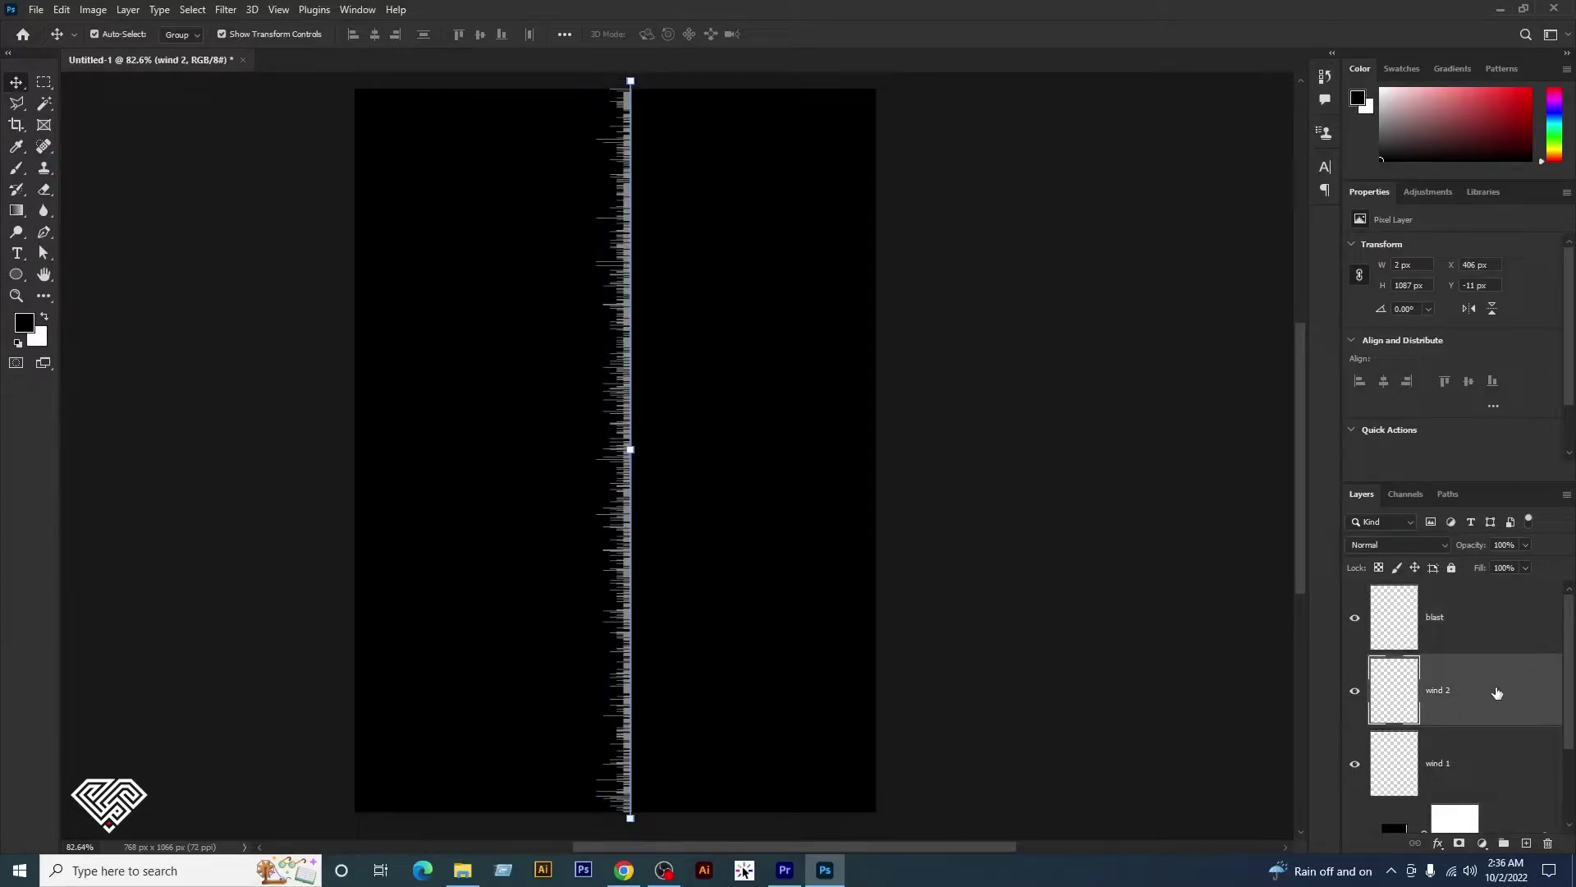
# - Apply a Wind-method Wind filter to the wind 2 line
pyautogui.click(227, 12)
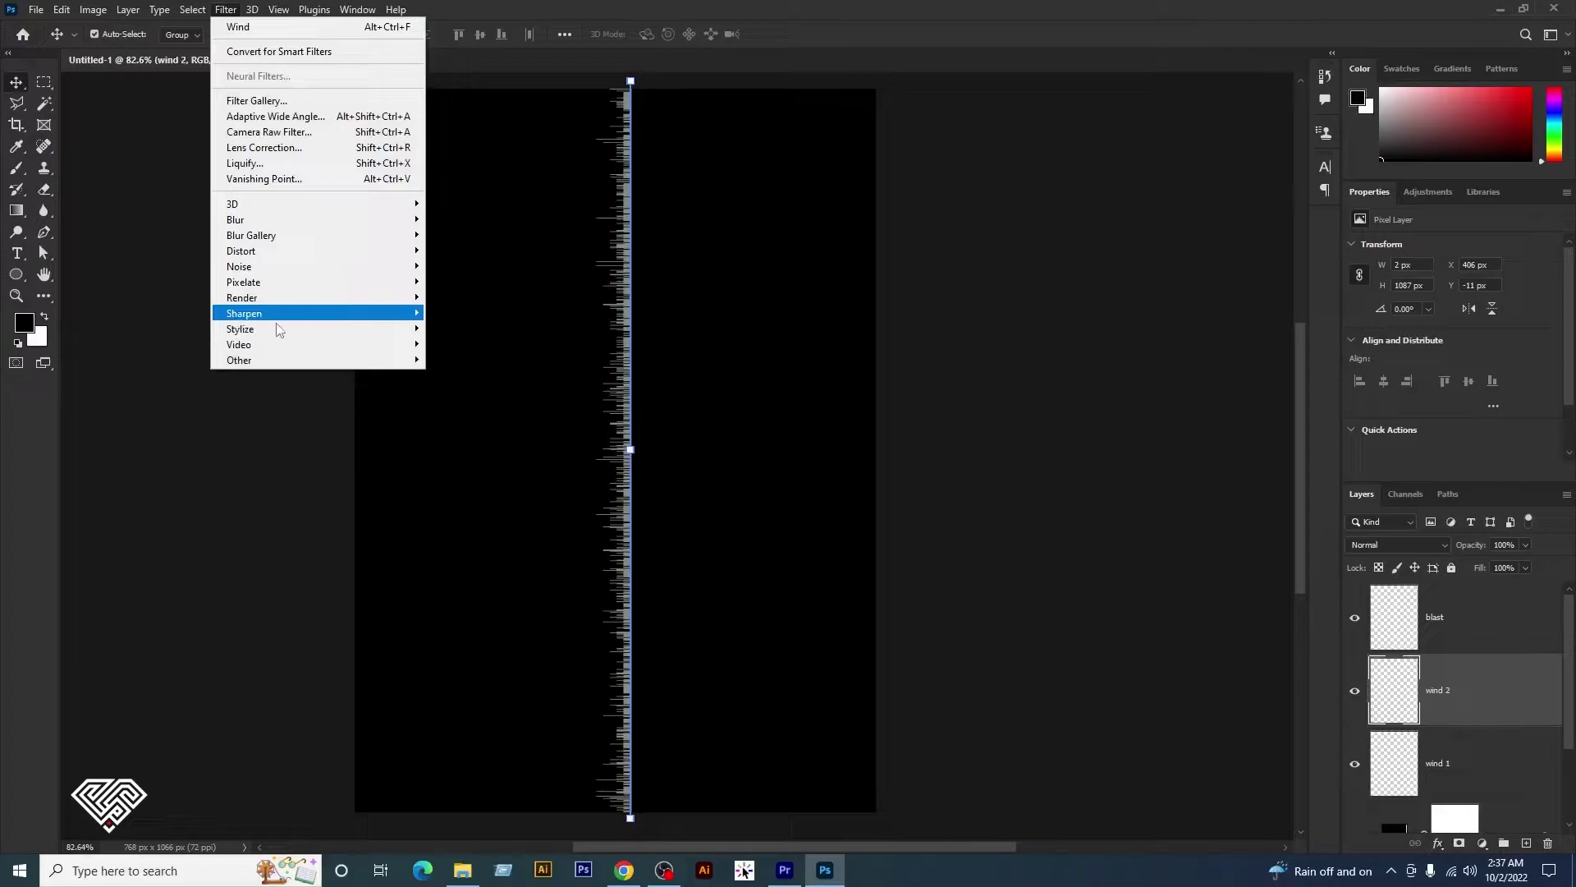
pyautogui.moveTo(240, 328)
pyautogui.click(493, 453)
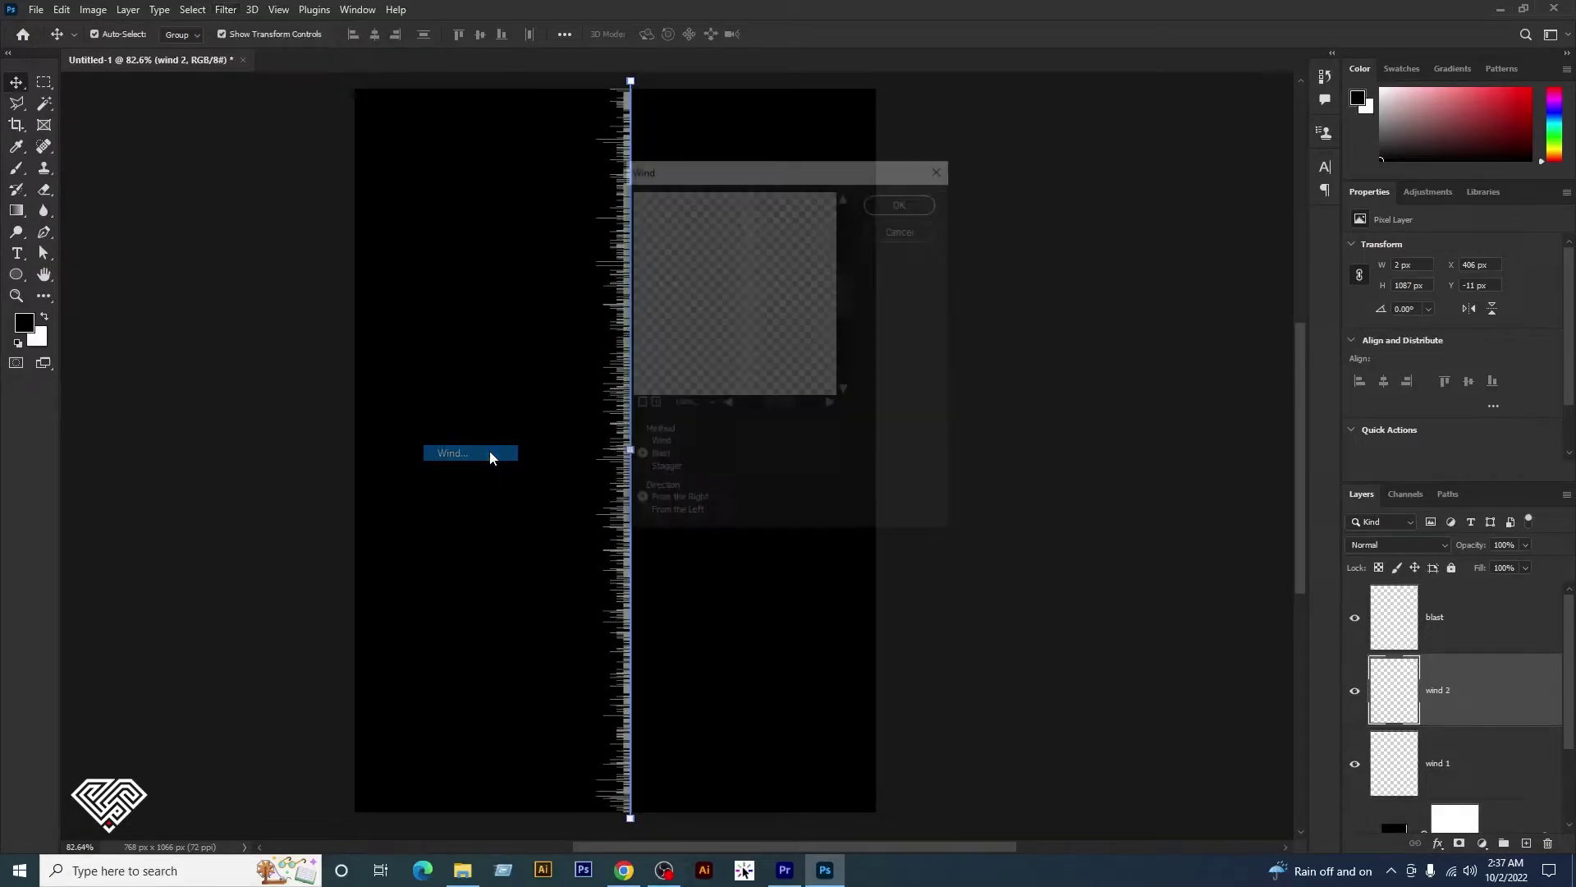
pyautogui.click(639, 444)
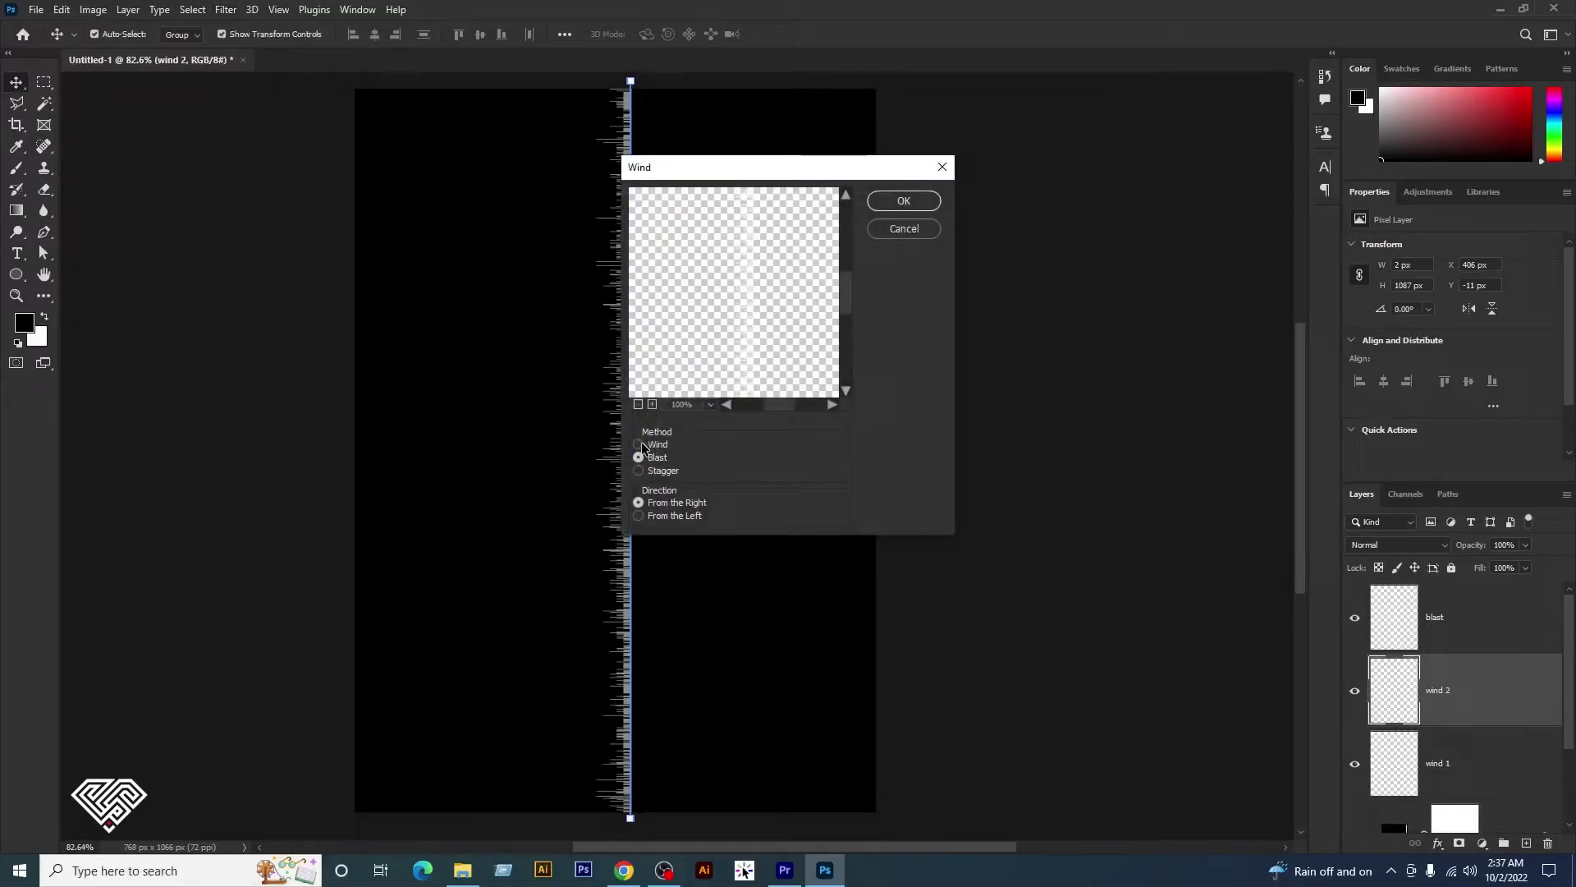
pyautogui.click(903, 201)
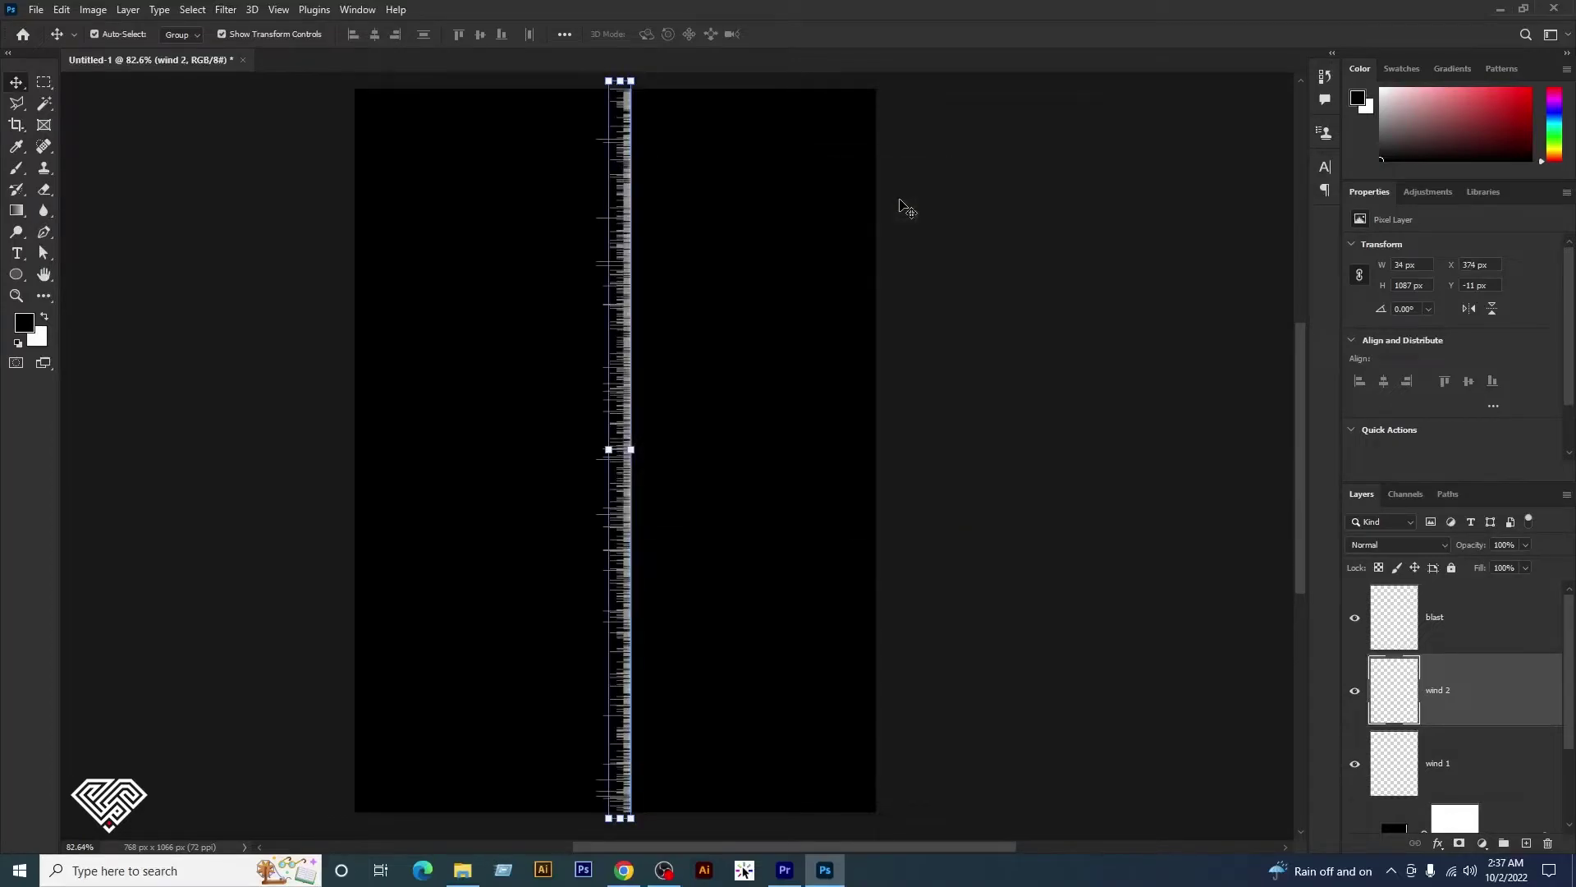
# - Stretch the wind 2 streaks leftward to about 155 px wide
pyautogui.press('ctrl')
pyautogui.hotkey('ctrl', 't')
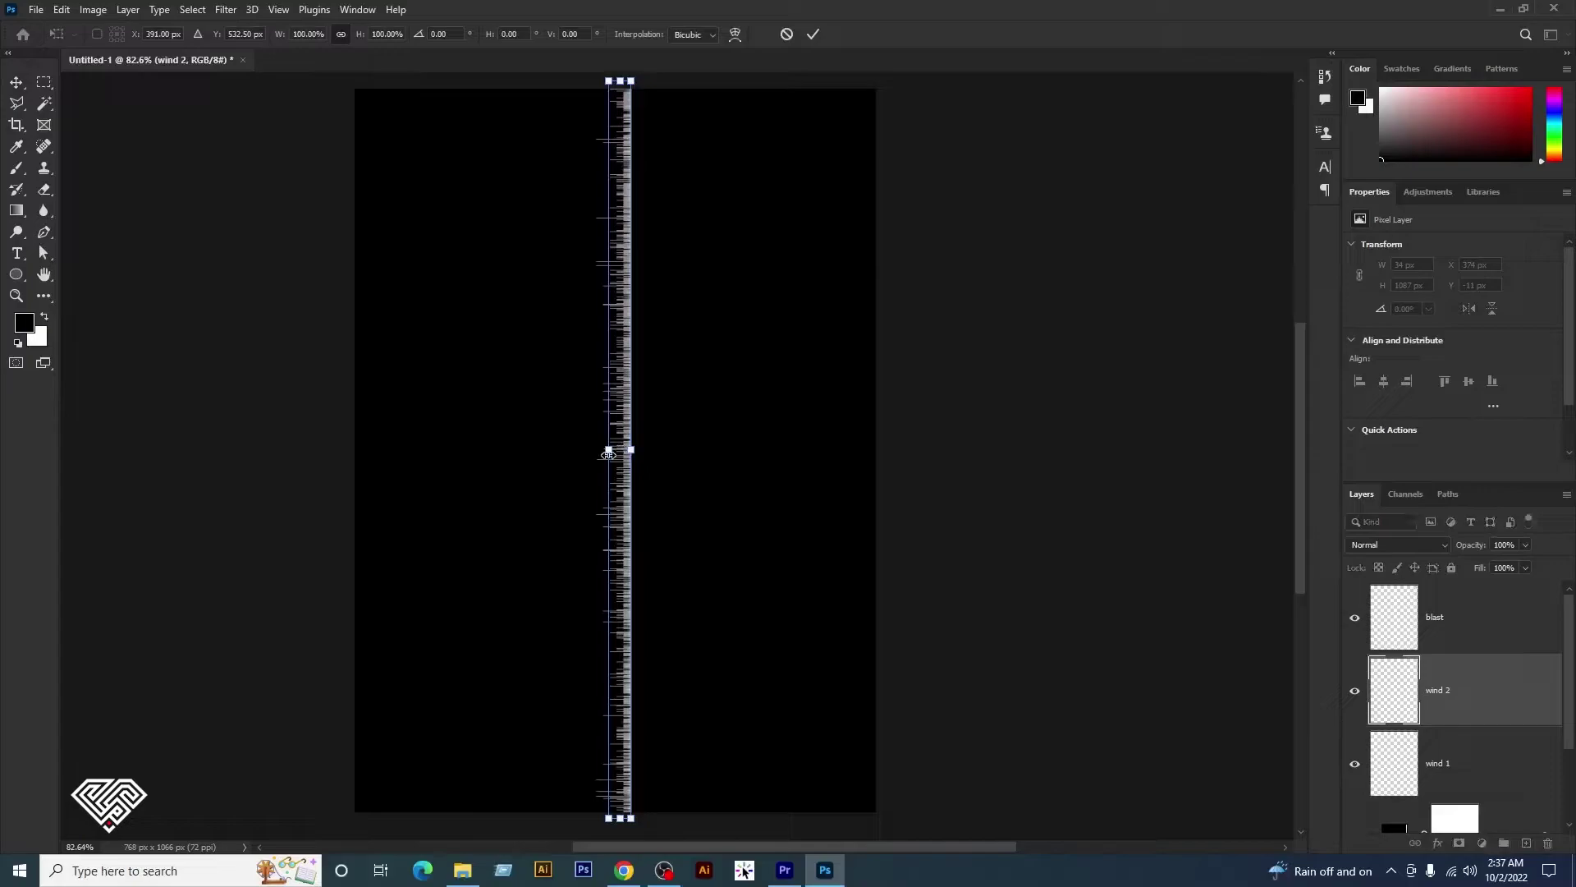
pyautogui.moveTo(609, 454); pyautogui.dragTo(527, 450)
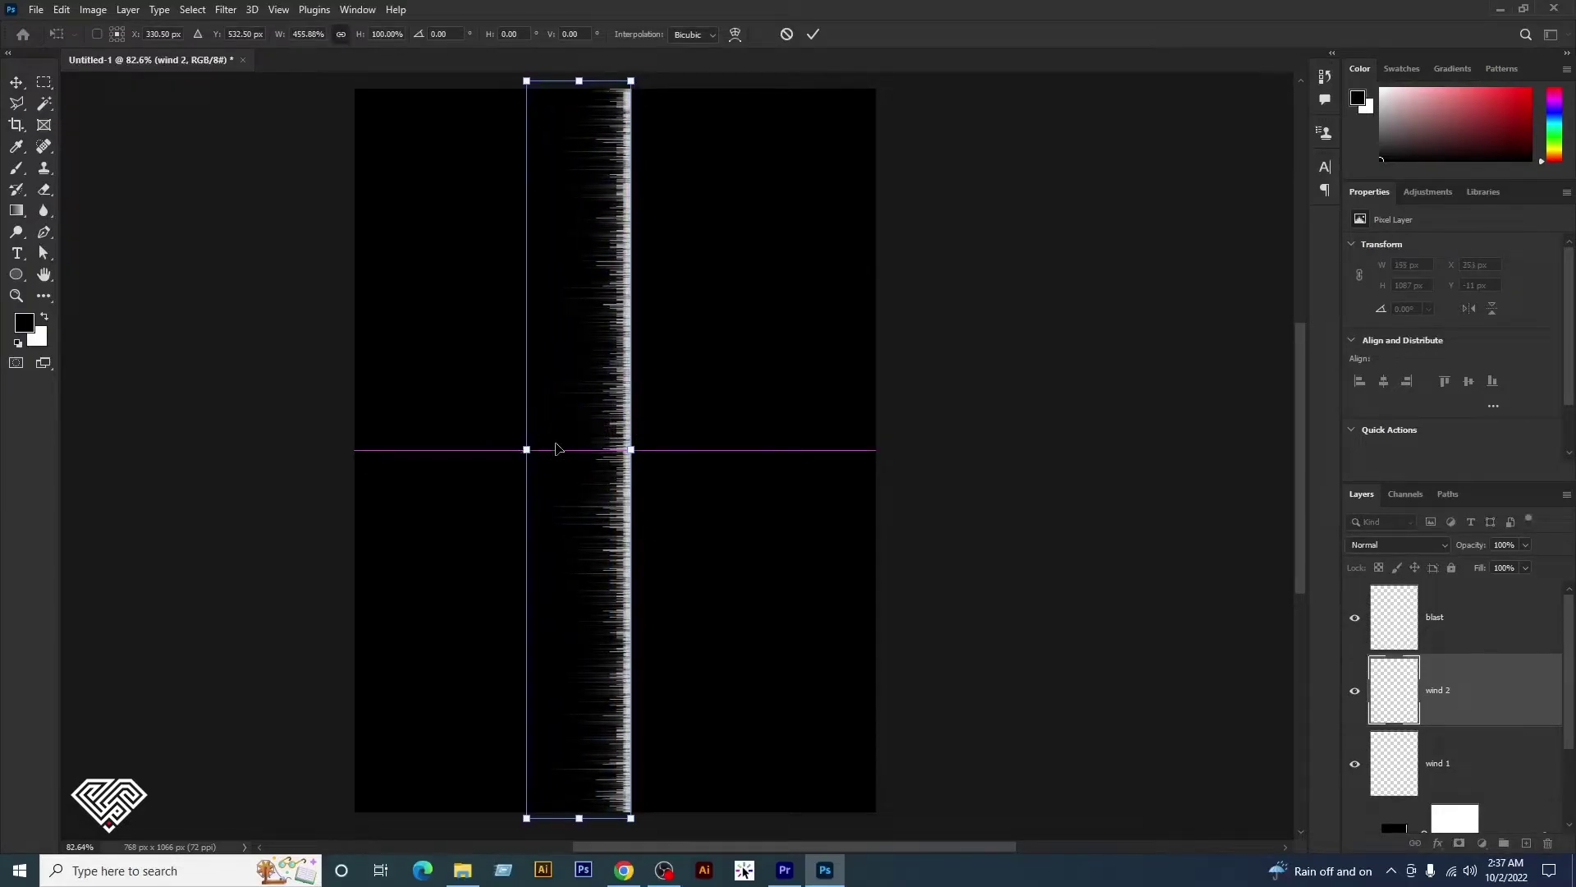
pyautogui.click(814, 37)
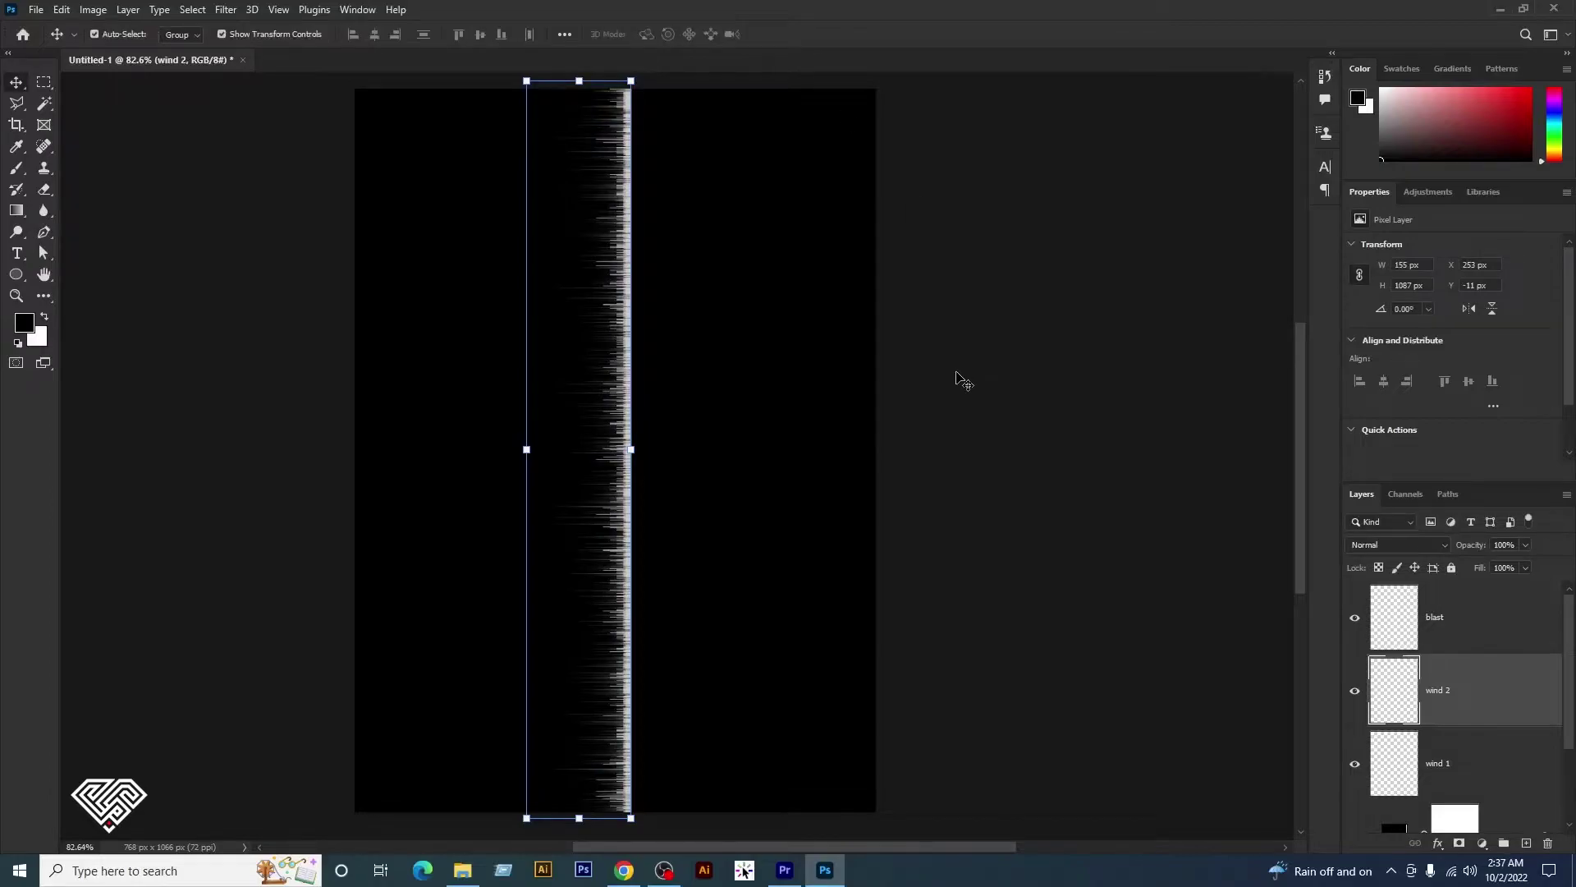
pyautogui.click(1478, 776)
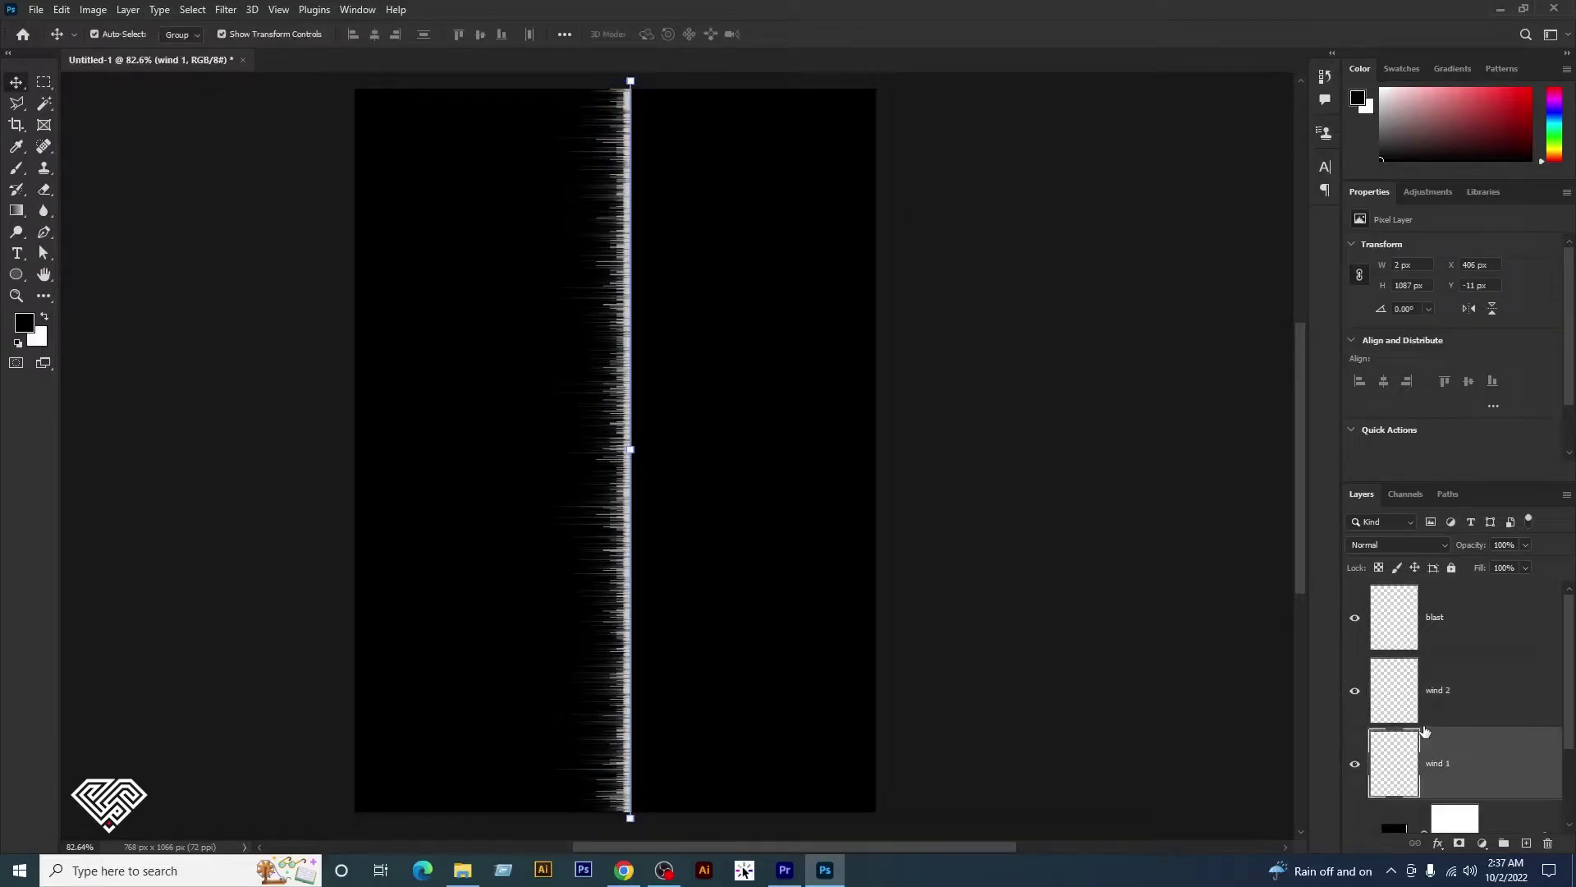
# - Apply the Wind filter to the wind 1 line
pyautogui.click(227, 10)
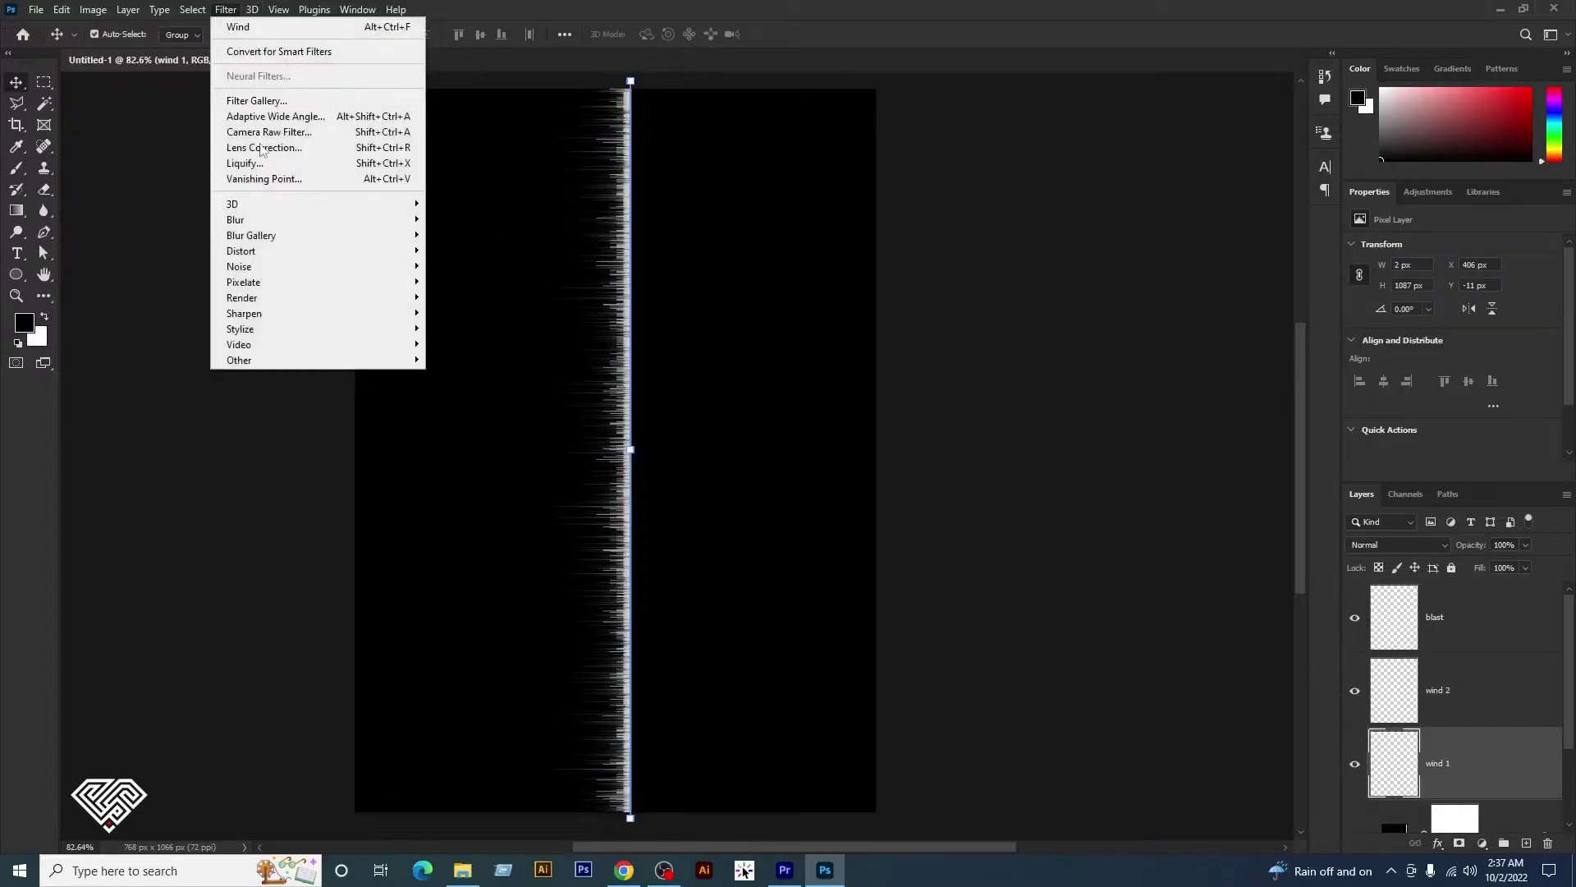
pyautogui.moveTo(241, 328)
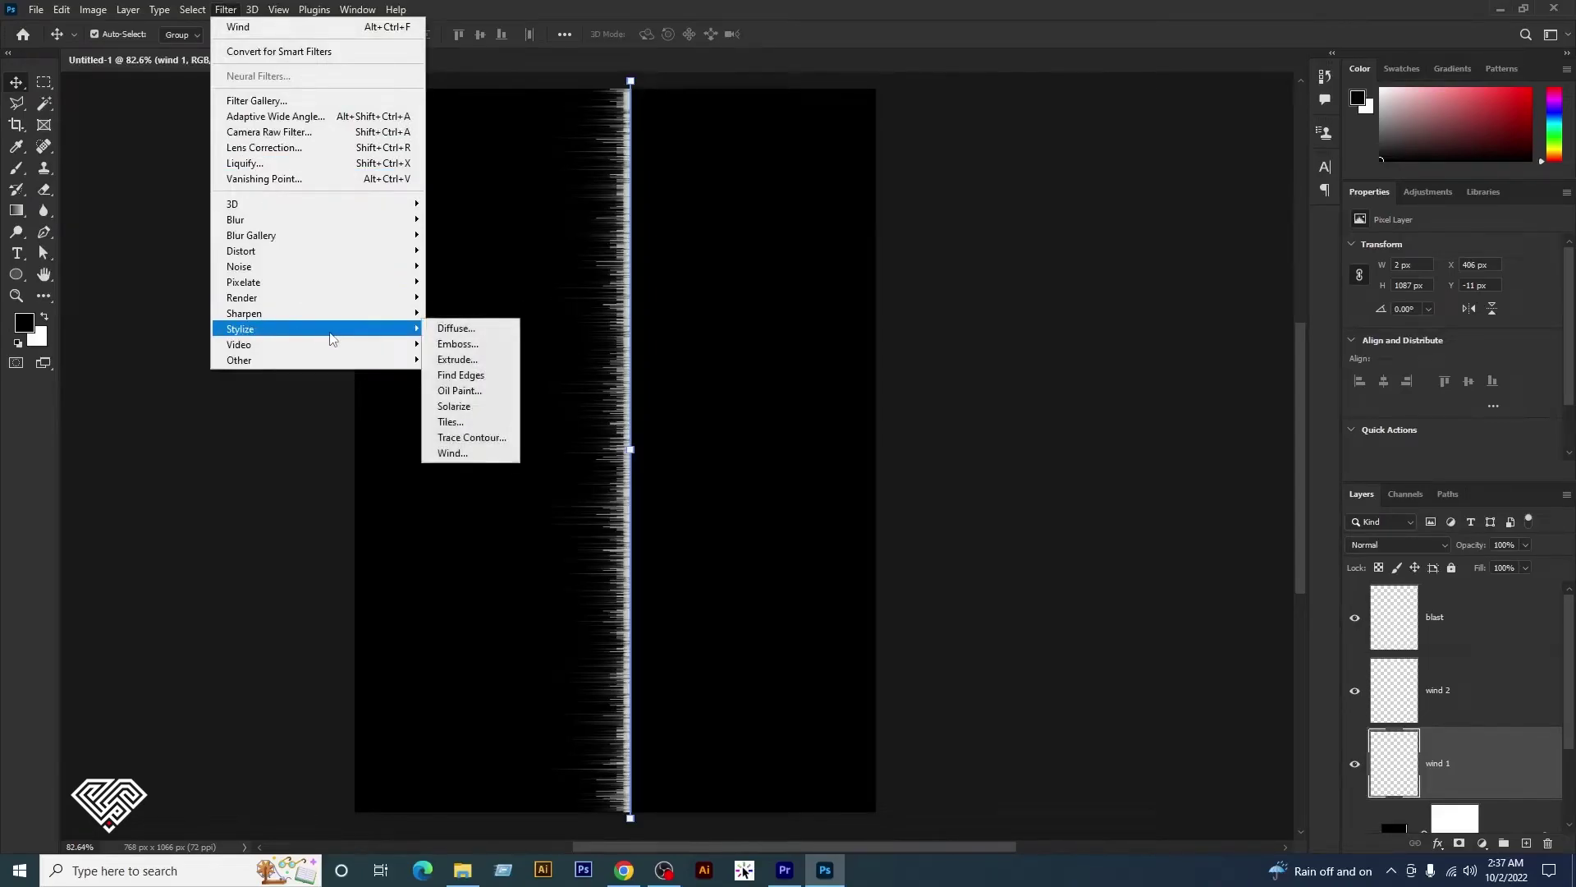
pyautogui.click(453, 453)
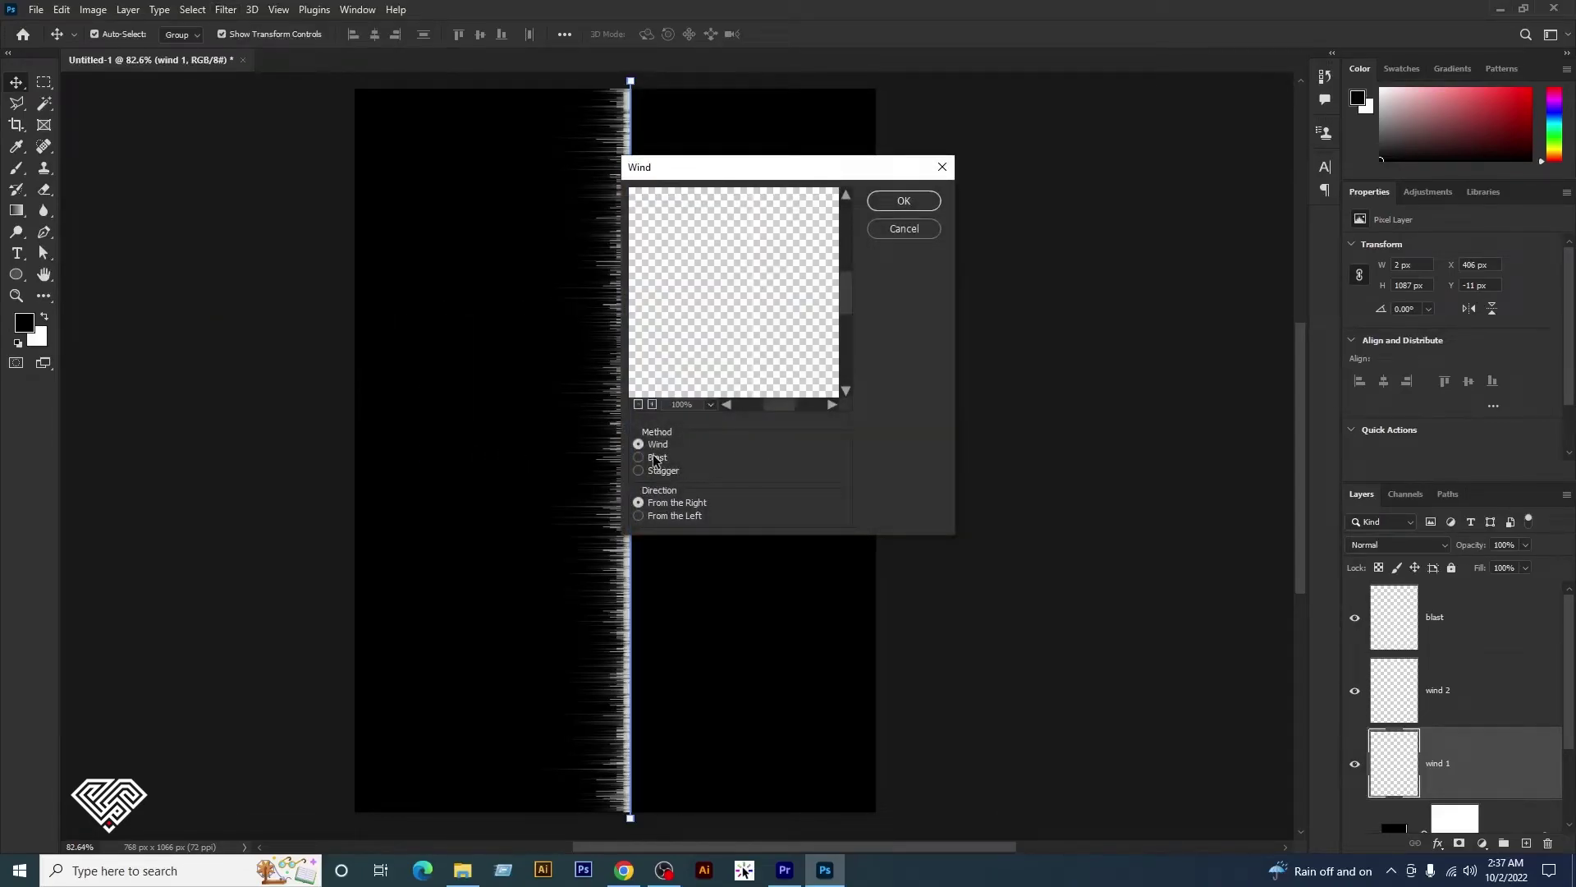
pyautogui.click(911, 203)
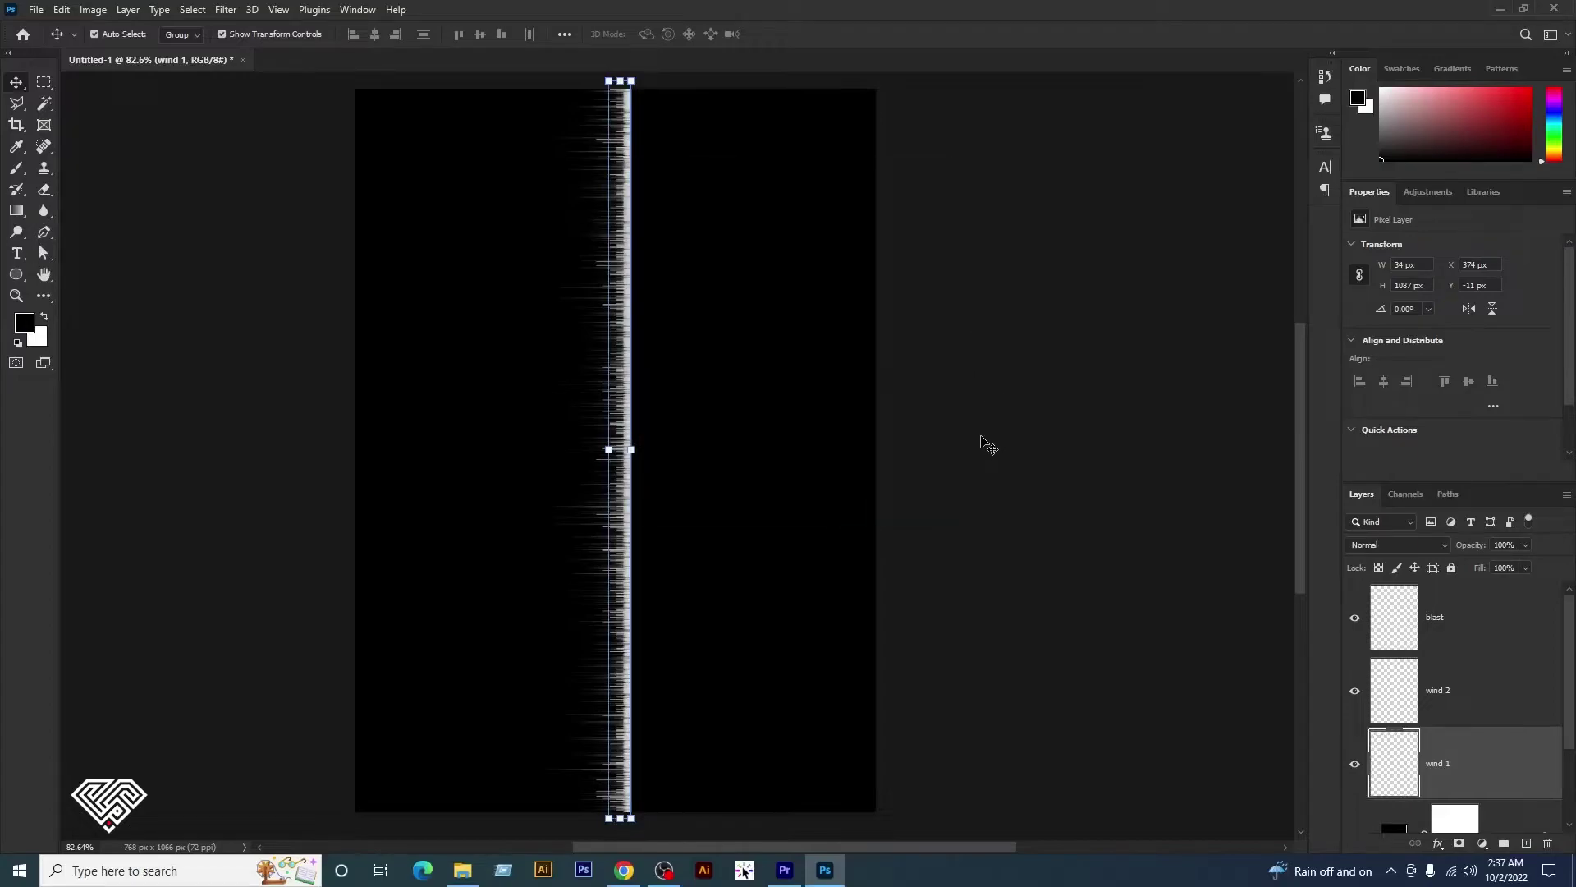
# - Stretch the wind 1 streaks leftward to about 179 px wide
pyautogui.hotkey('ctrl', 't')
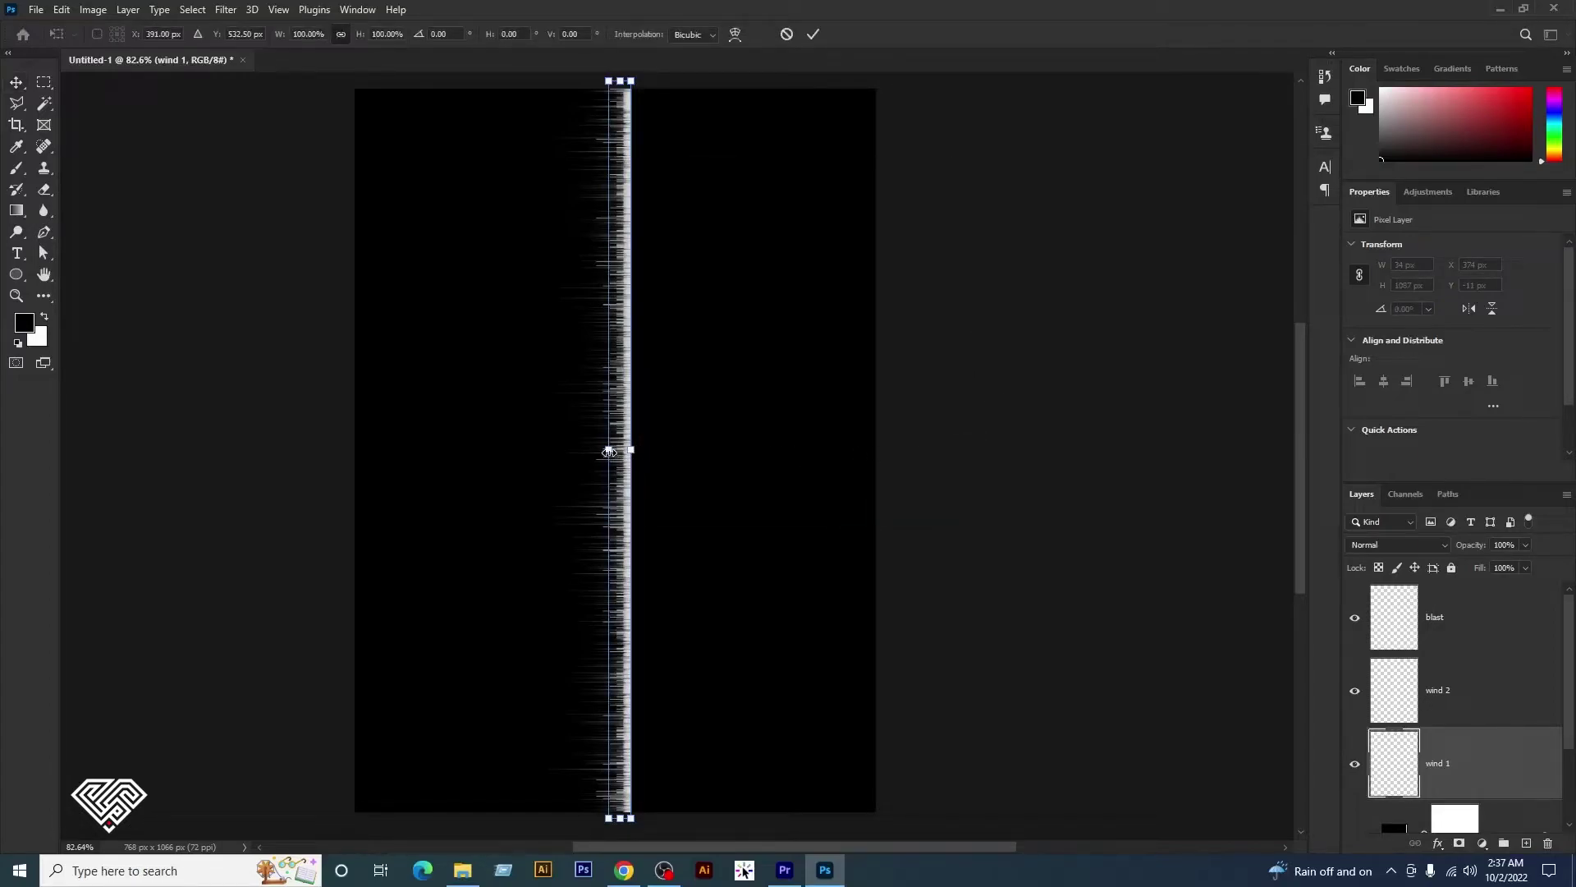
pyautogui.moveTo(605, 452); pyautogui.dragTo(510, 467)
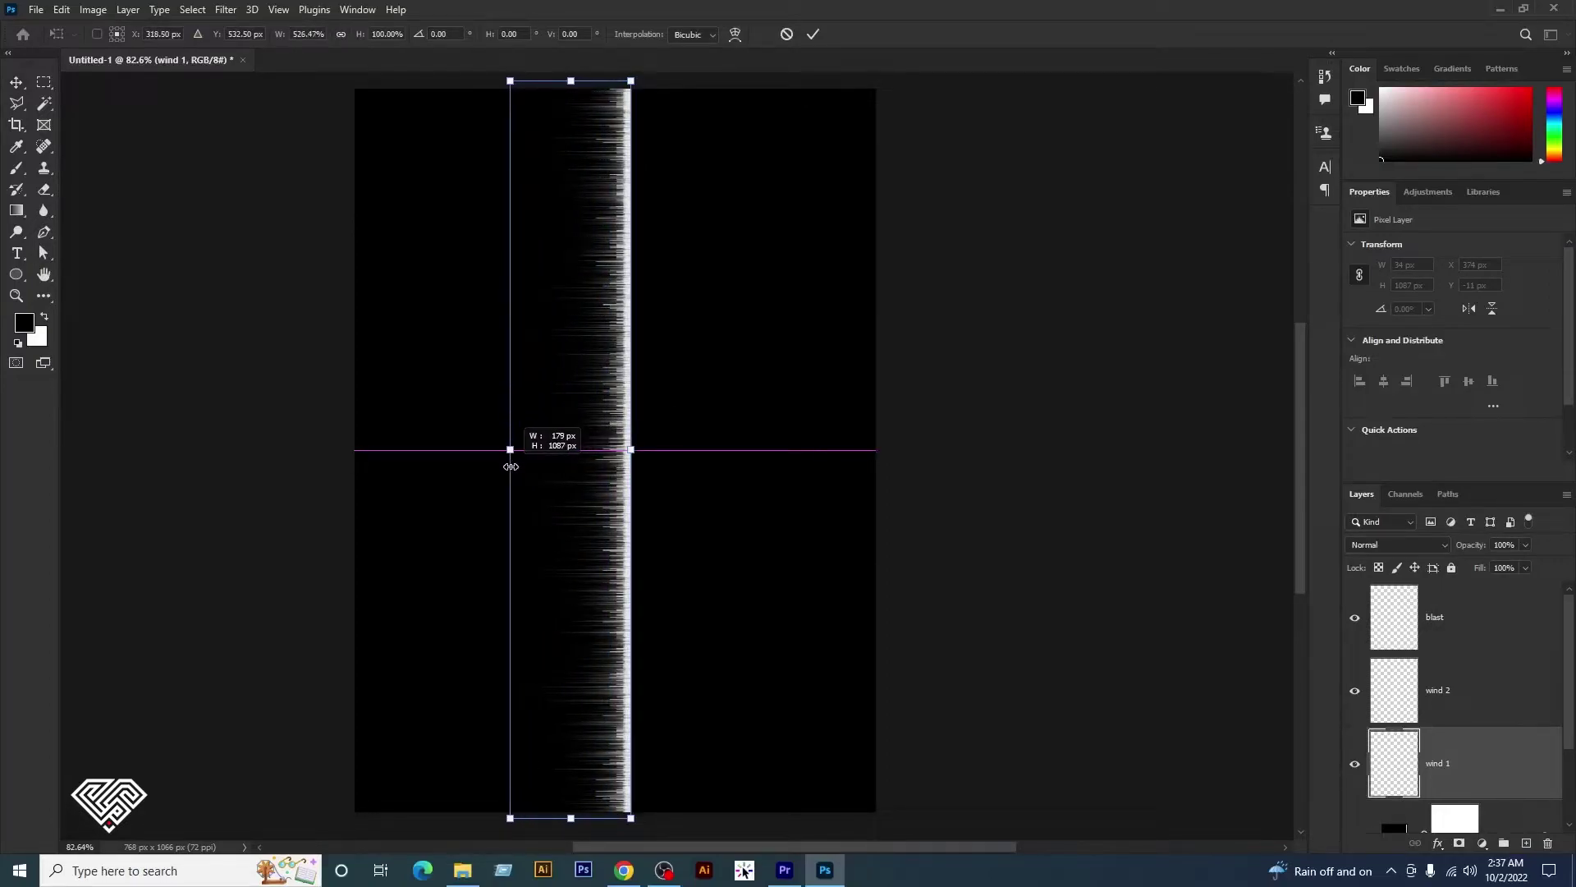
pyautogui.click(813, 34)
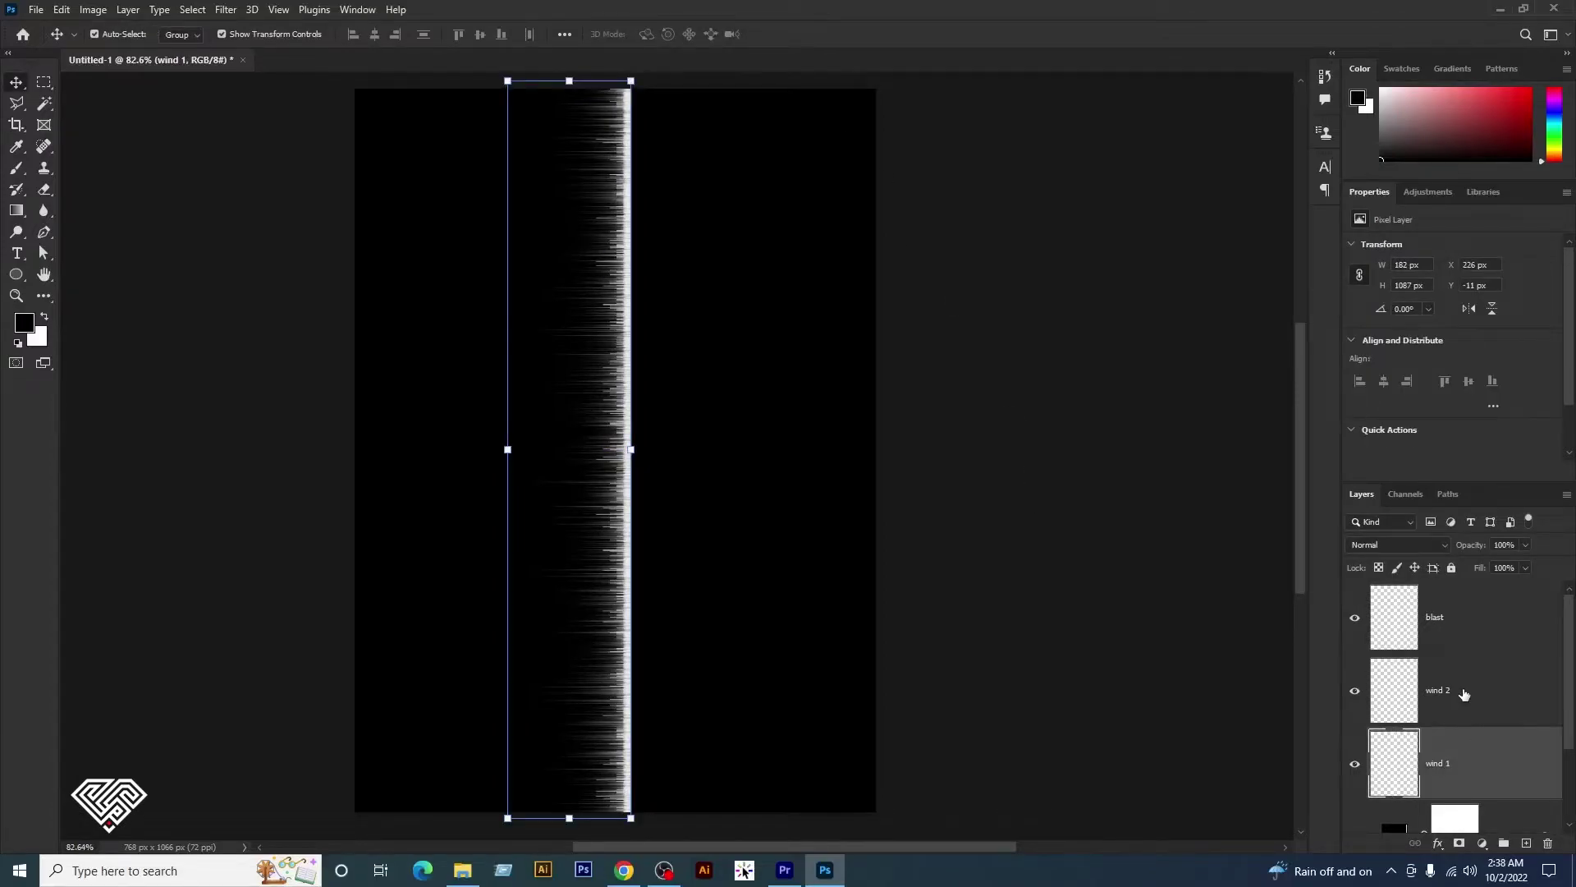
# - Merge wind 1, wind 2 and blast into a single blast layer
pyautogui.keyDown('ctrl'); pyautogui.click(1462, 693); pyautogui.keyUp('ctrl')
pyautogui.keyDown('ctrl'); pyautogui.click(1452, 616); pyautogui.keyUp('ctrl')
pyautogui.rightClick(1465, 684)
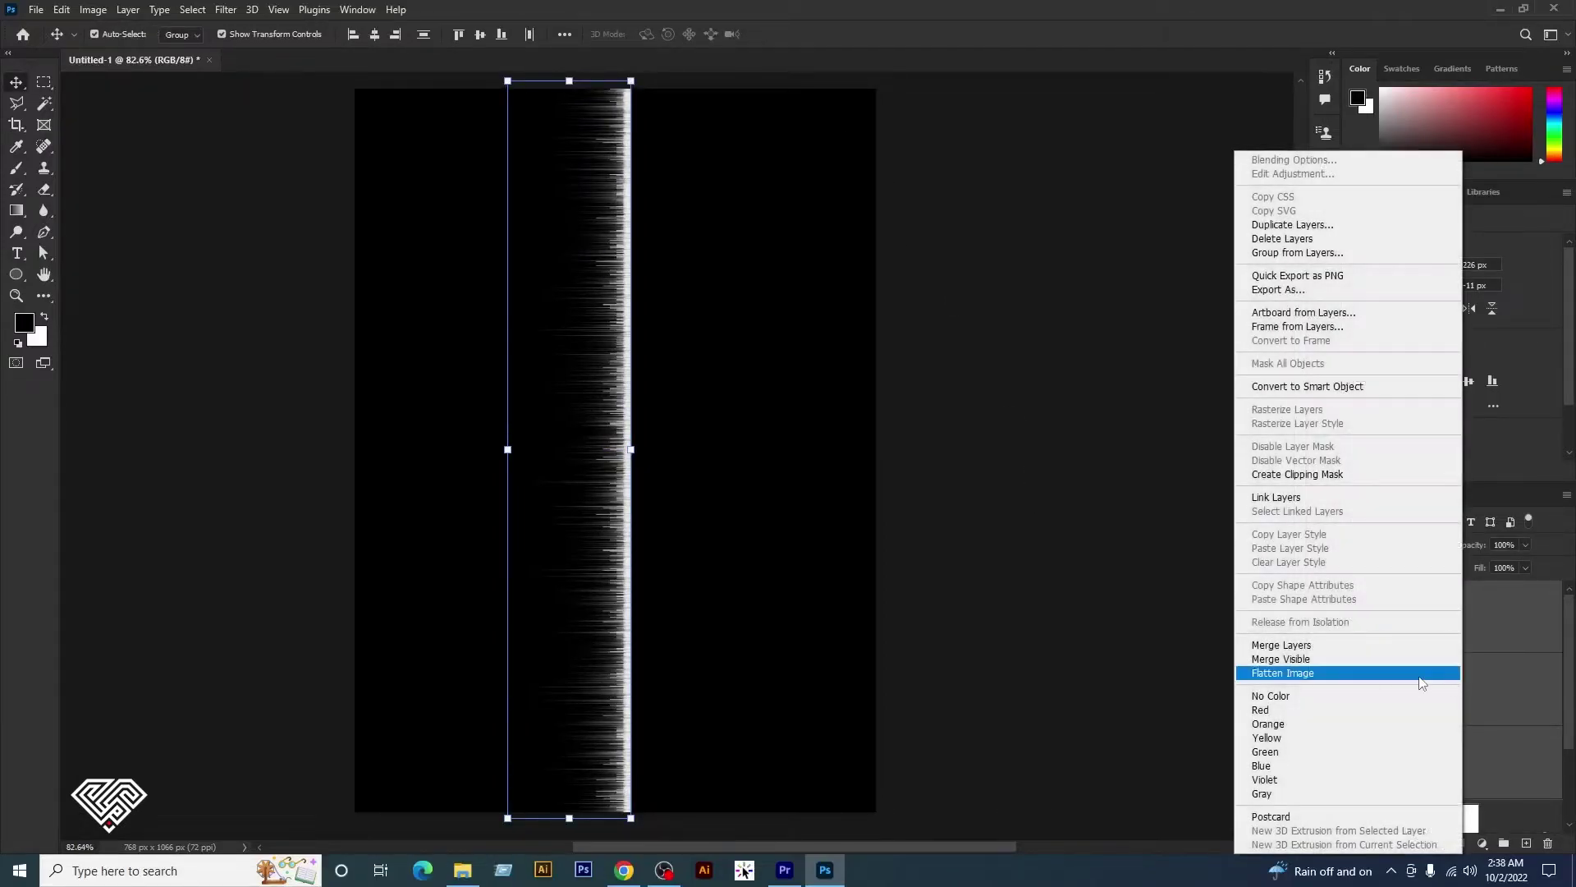
pyautogui.click(1316, 645)
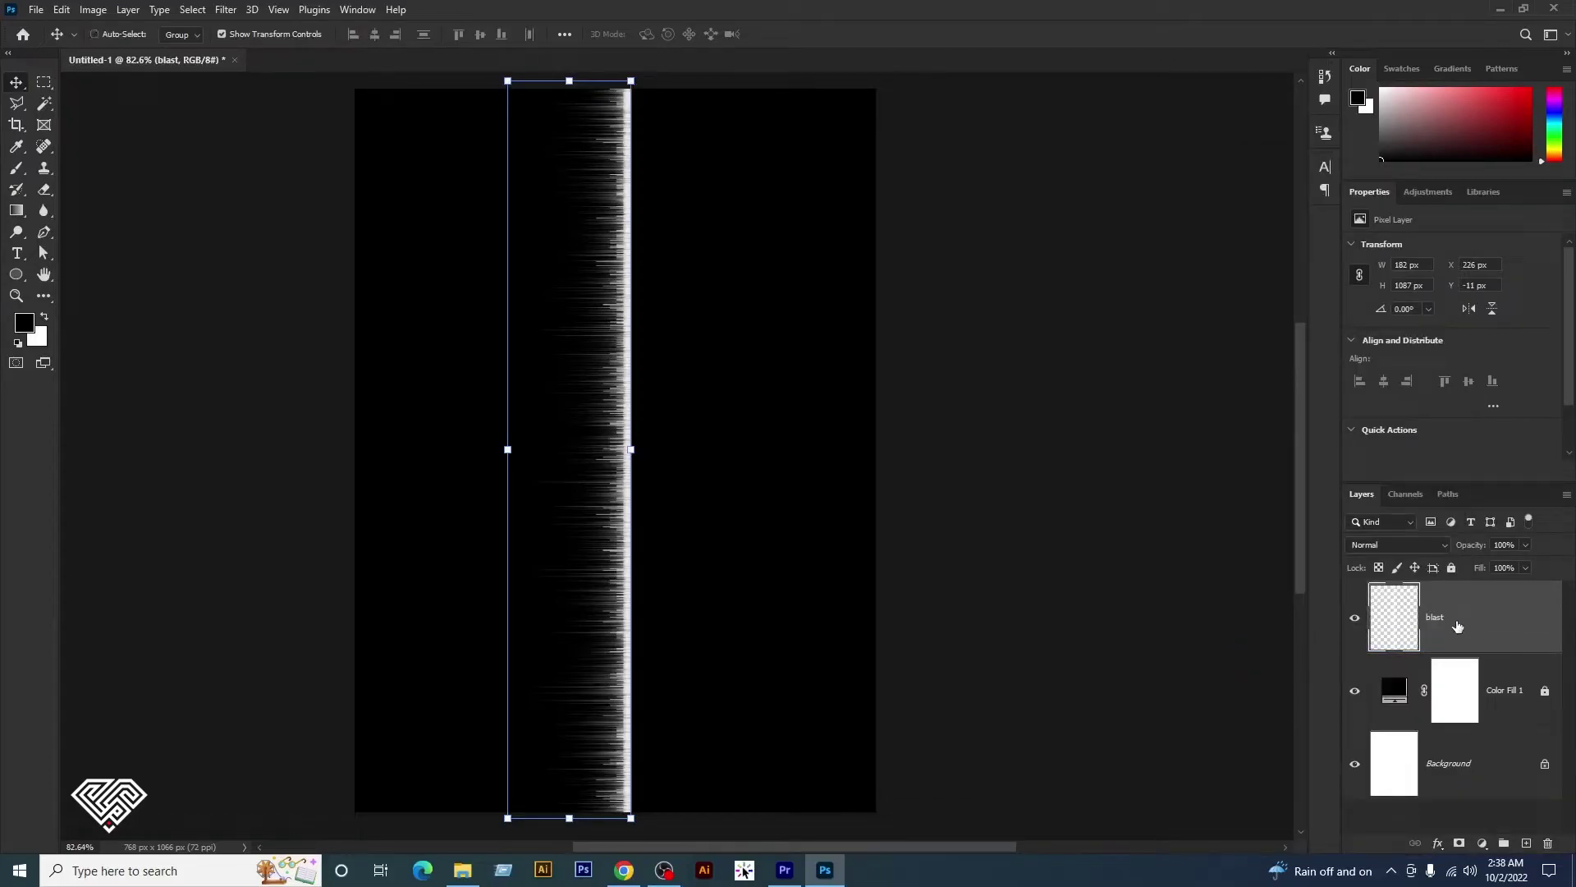
# - Duplicate blast, flip the copy horizontally and vertically, and shift it right
pyautogui.hotkey('ctrl', 'j')
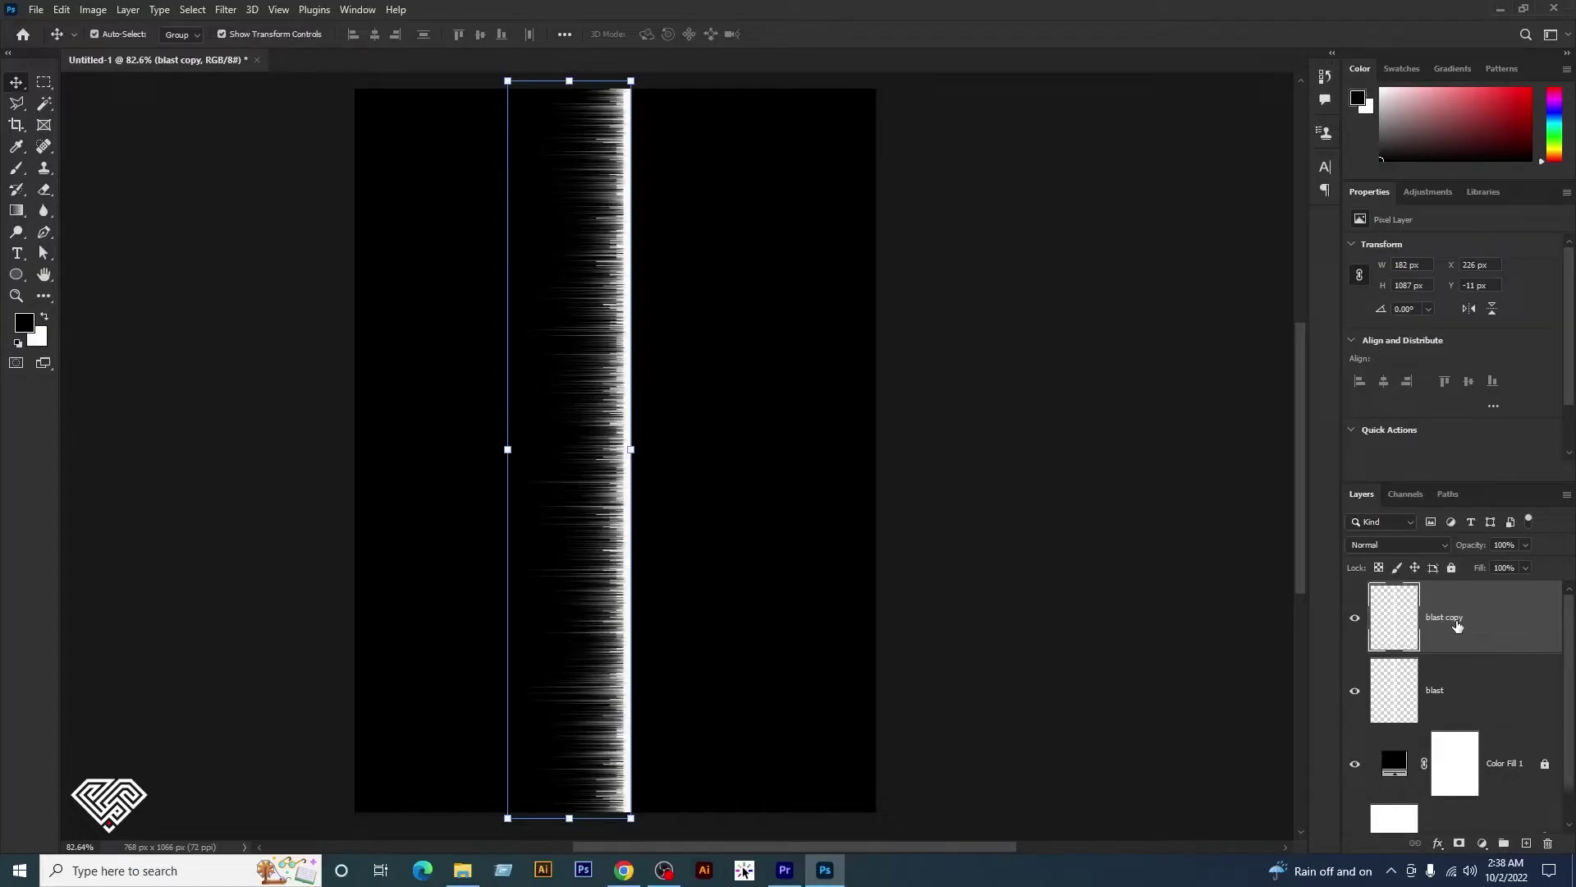
pyautogui.hotkey('ctrl', 't')
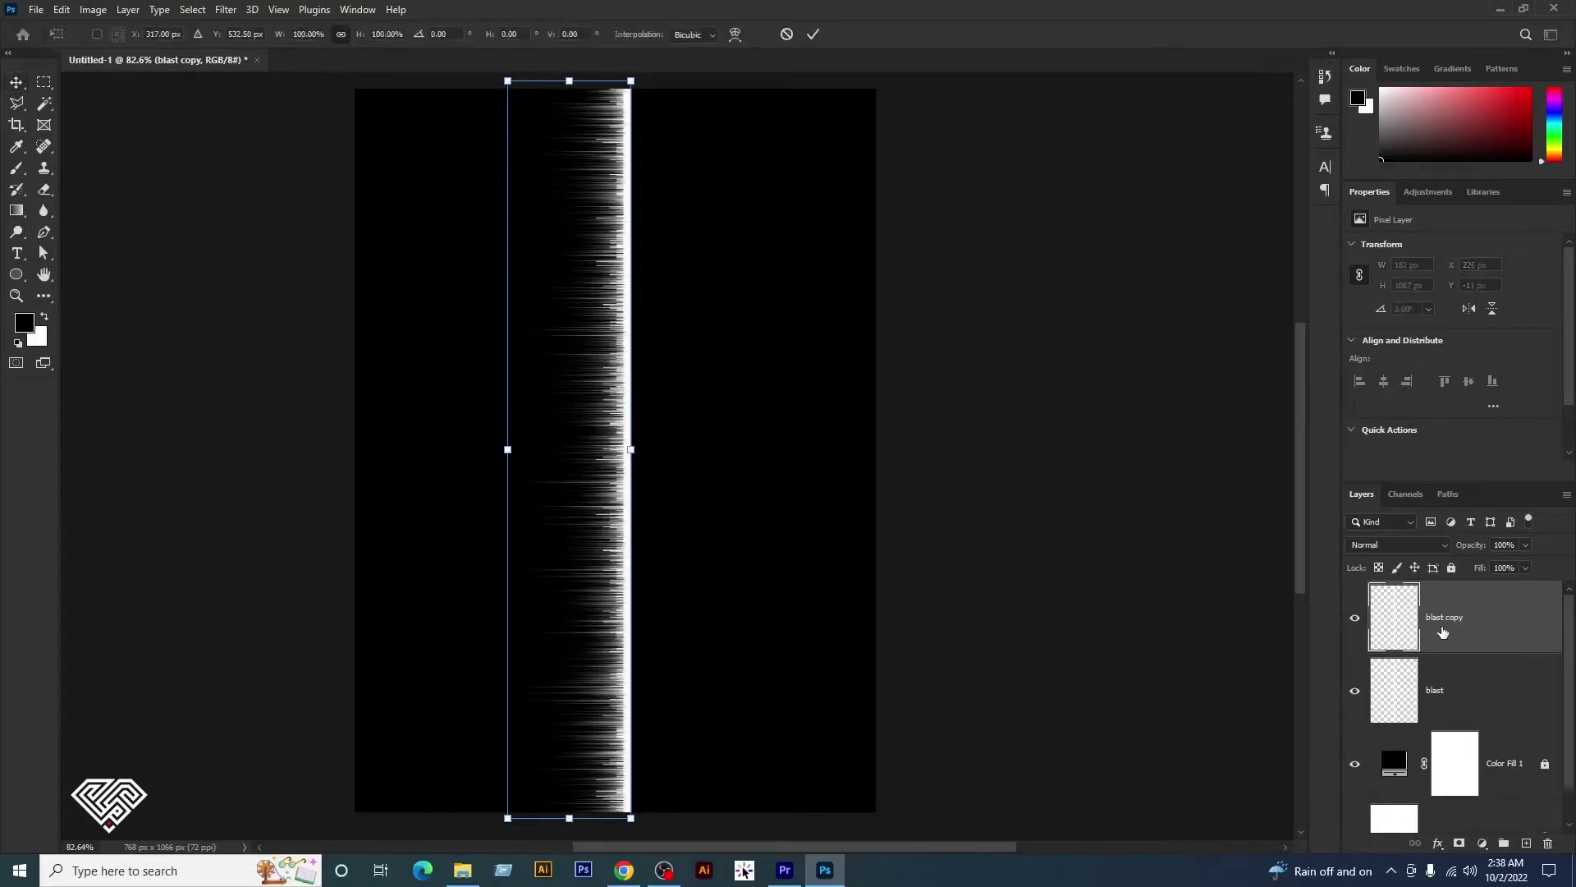
pyautogui.rightClick(604, 367)
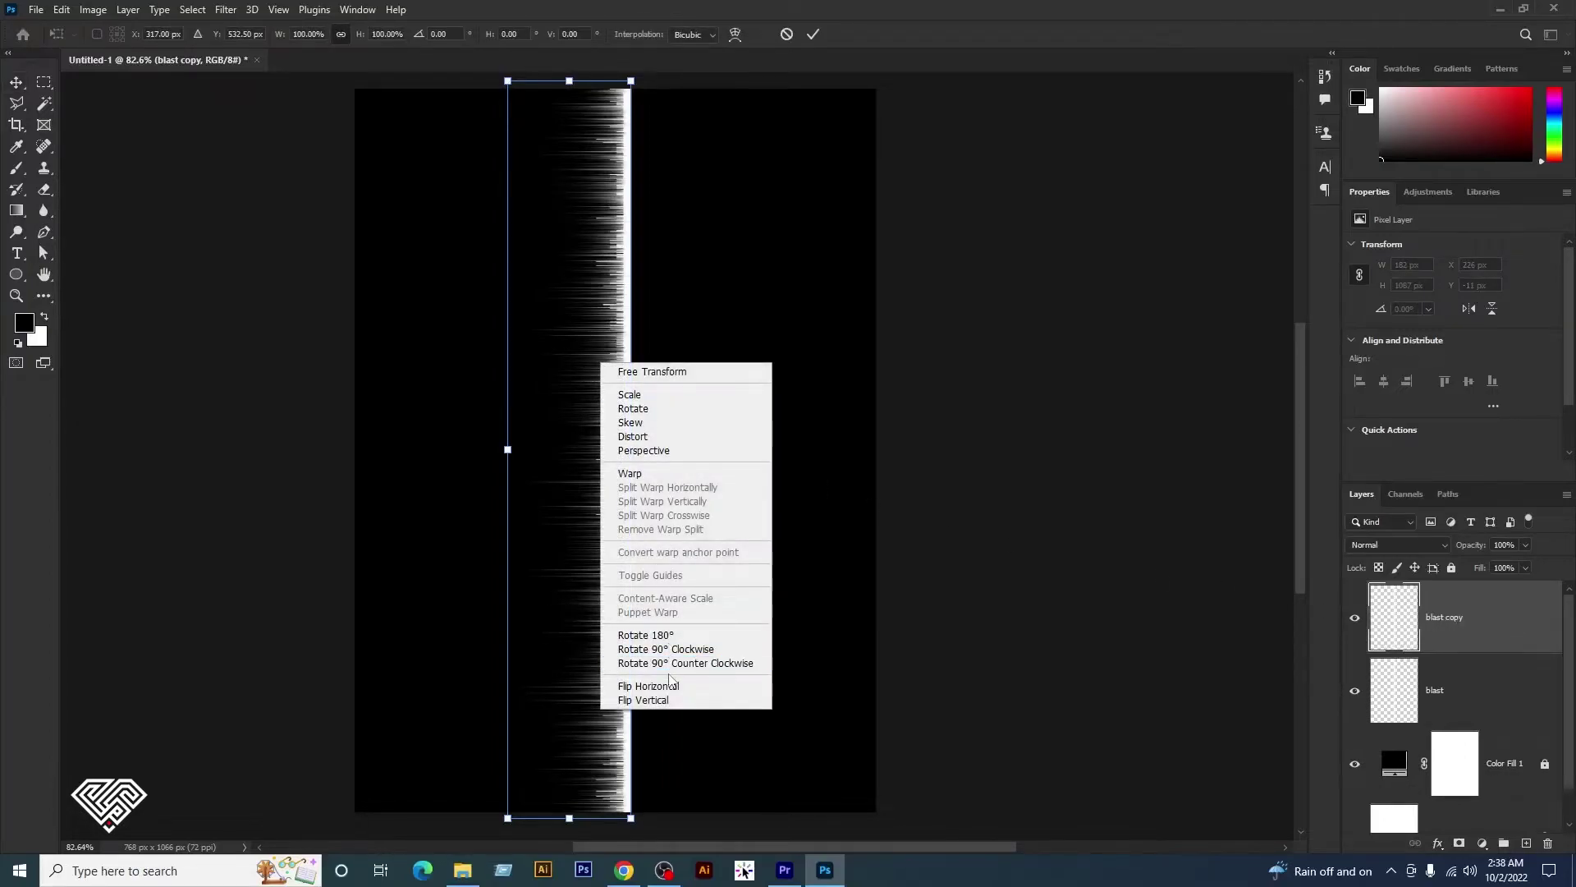
pyautogui.click(648, 685)
pyautogui.rightClick(572, 388)
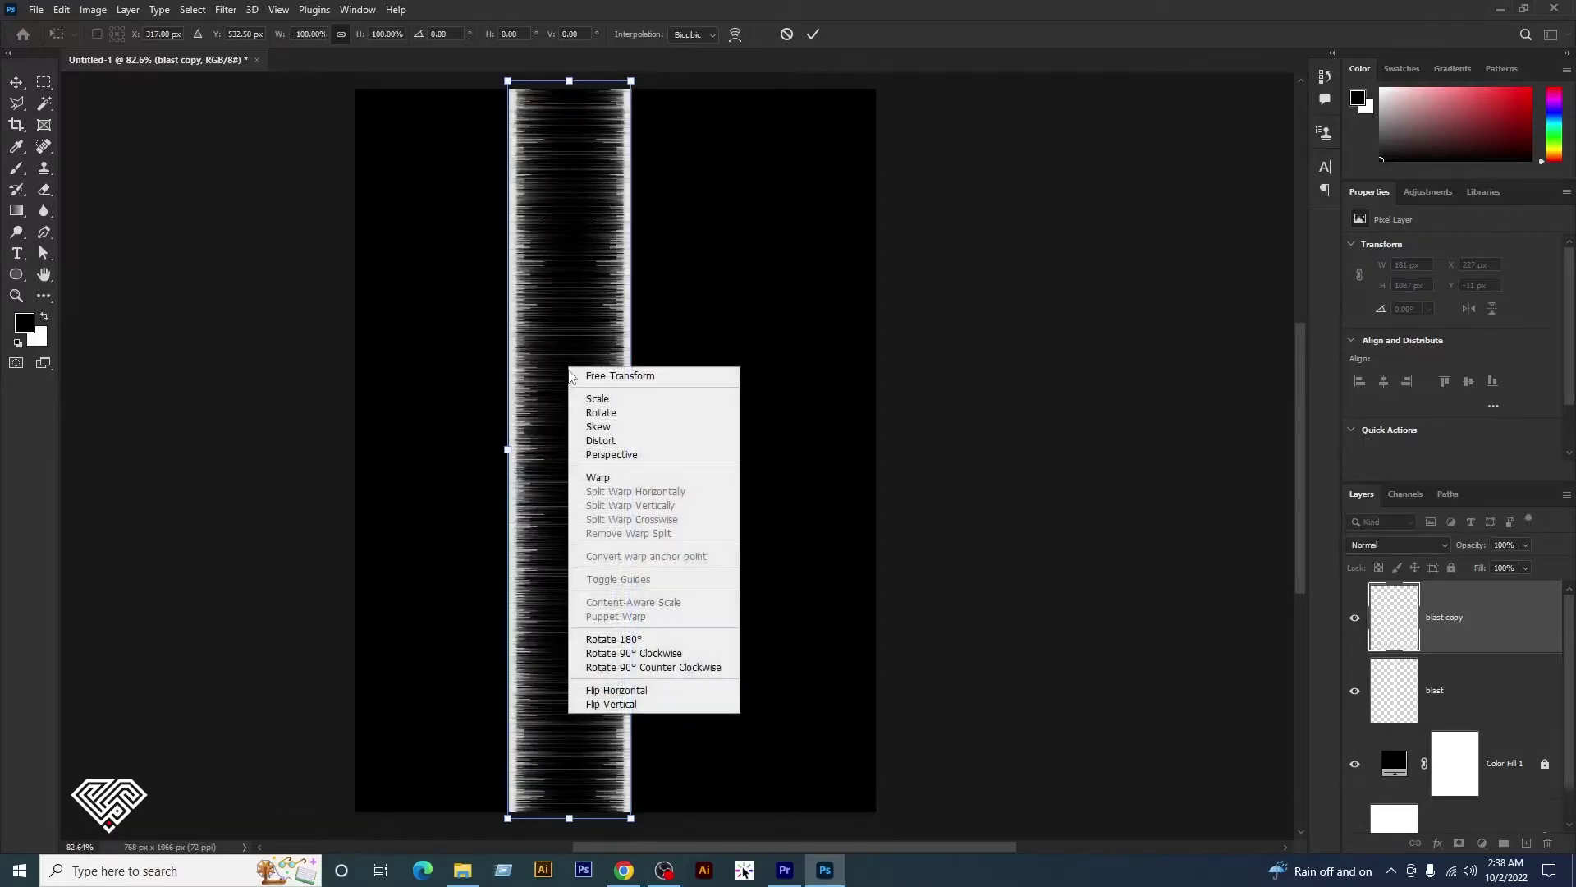
pyautogui.click(635, 704)
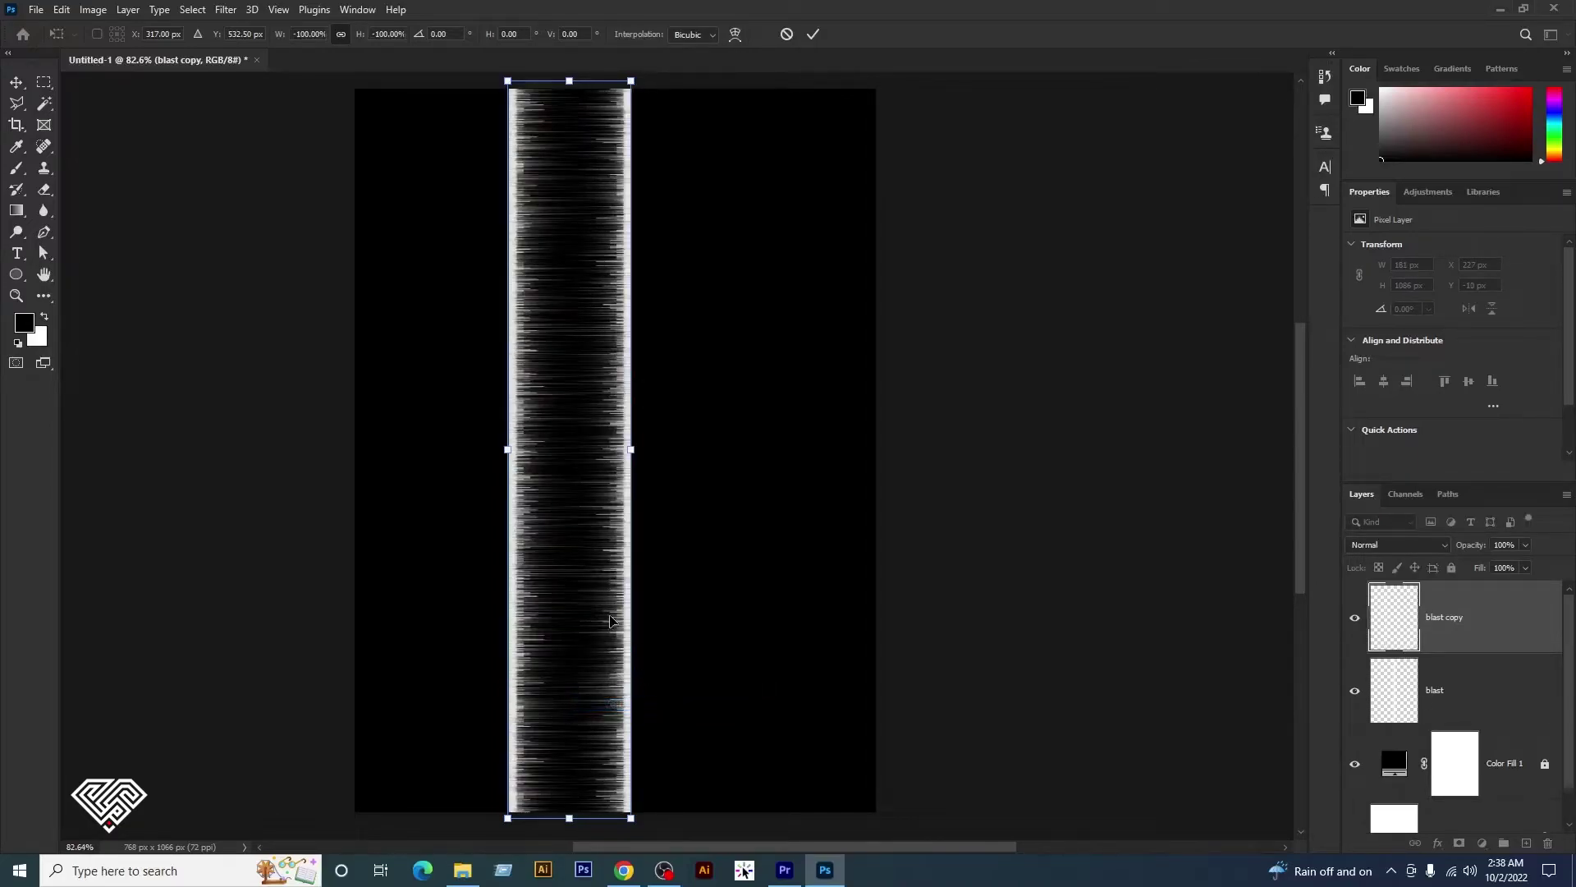
pyautogui.moveTo(512, 542)
pyautogui.mouseDown()
pyautogui.moveTo(663, 537)
pyautogui.moveTo(628, 539)
pyautogui.mouseUp()
pyautogui.click(812, 33)
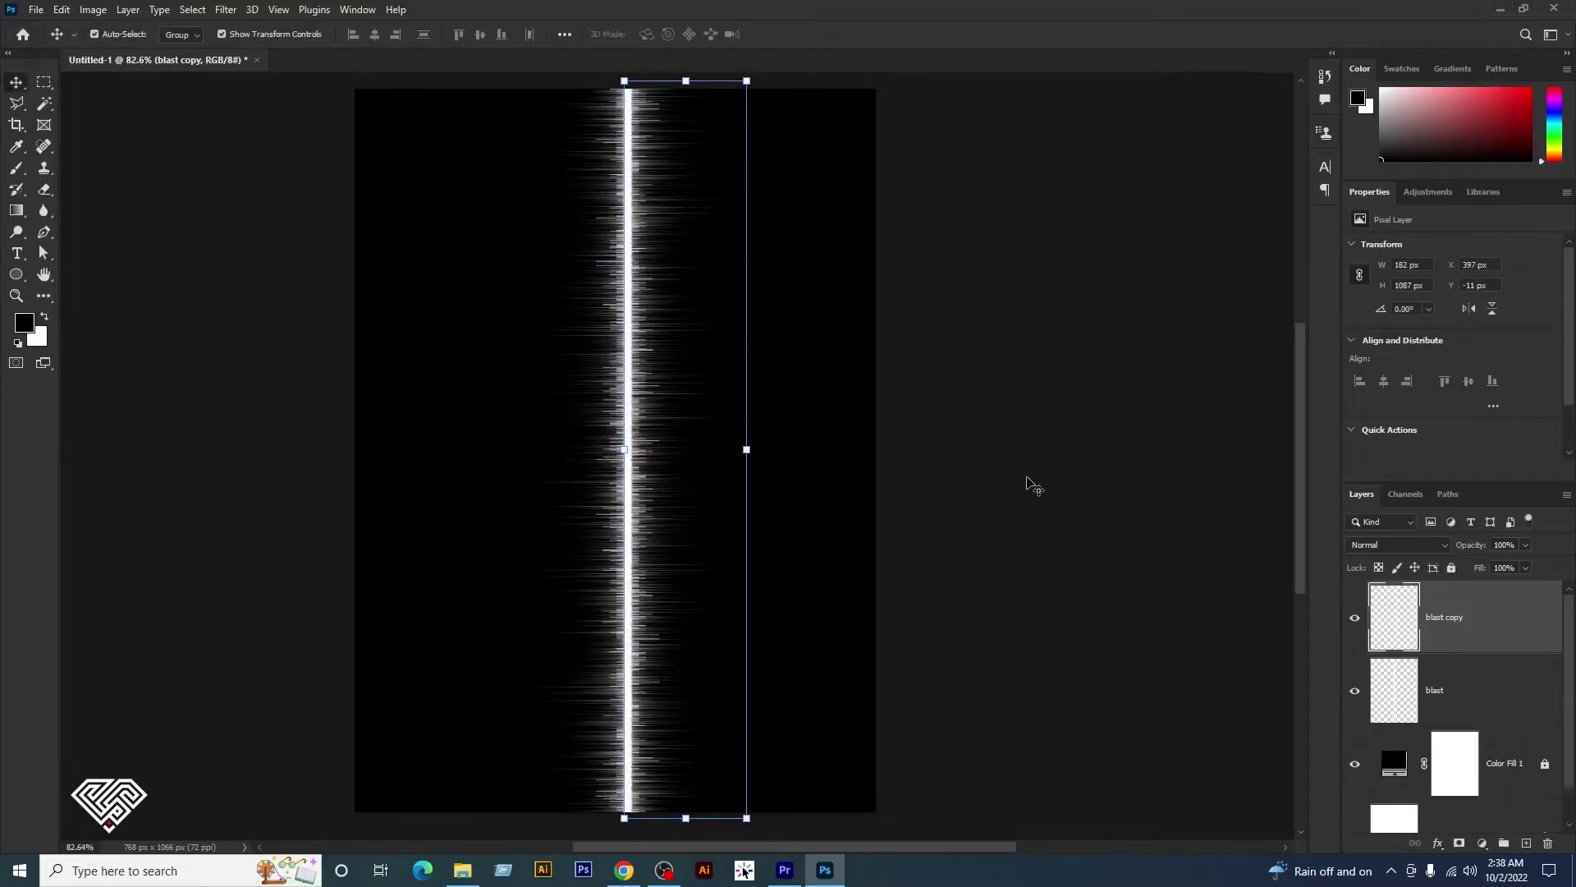
# - Merge blast and blast copy into a layer named Waves, then duplicate it for renaming
pyautogui.keyDown('shift'); pyautogui.click(1461, 687); pyautogui.keyUp('shift')
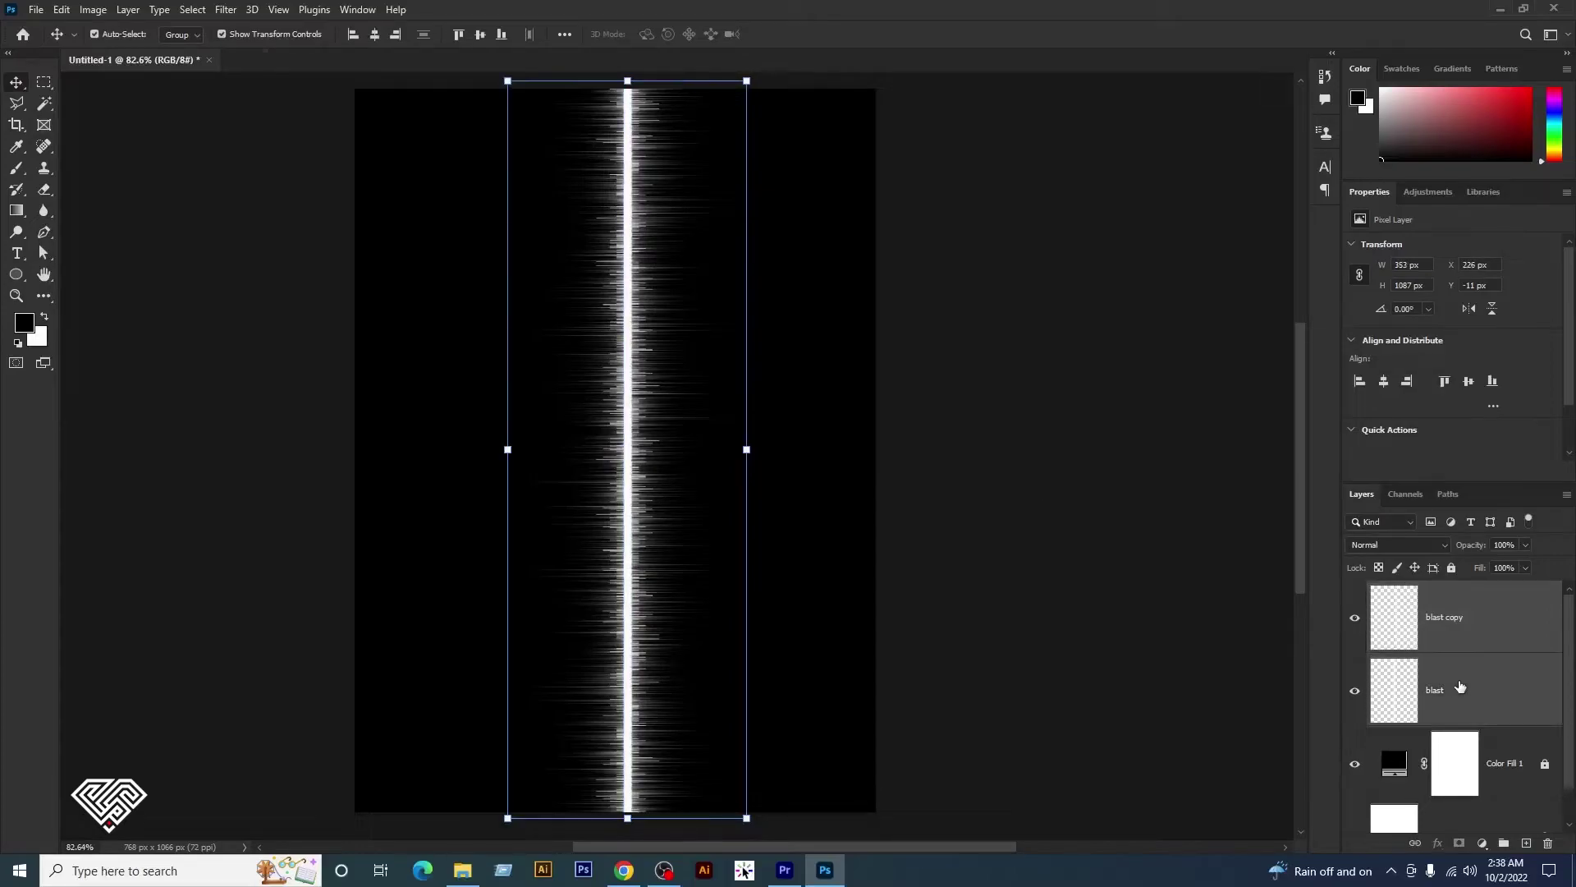
pyautogui.rightClick(1464, 631)
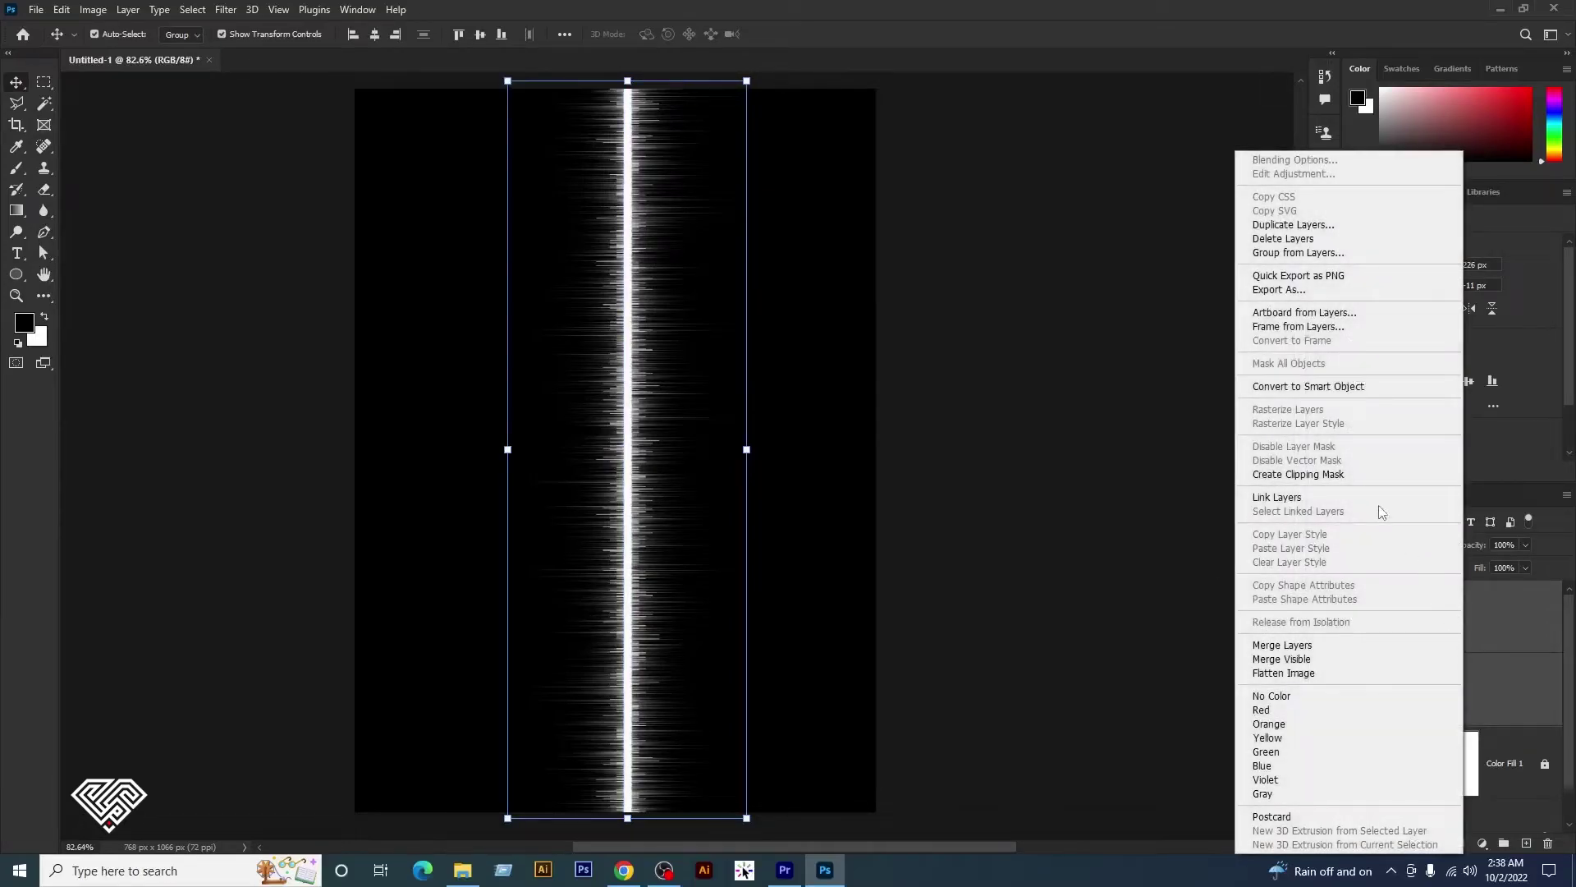
pyautogui.click(1311, 645)
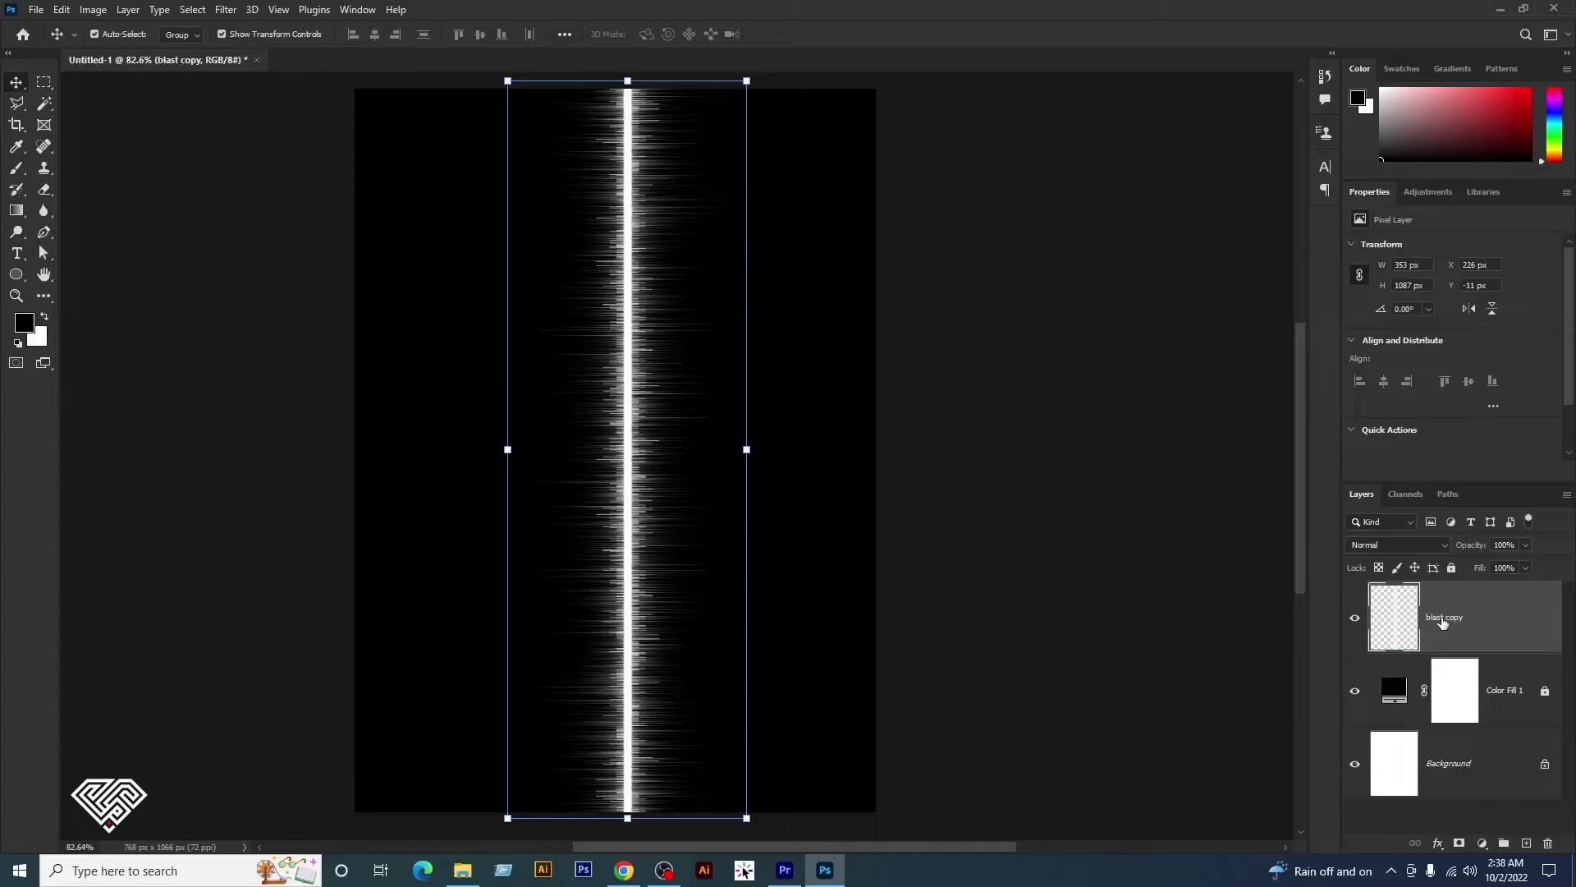
pyautogui.doubleClick(1456, 618)
pyautogui.write('Waves')
pyautogui.press('Return')
pyautogui.hotkey('ctrl', 'j')
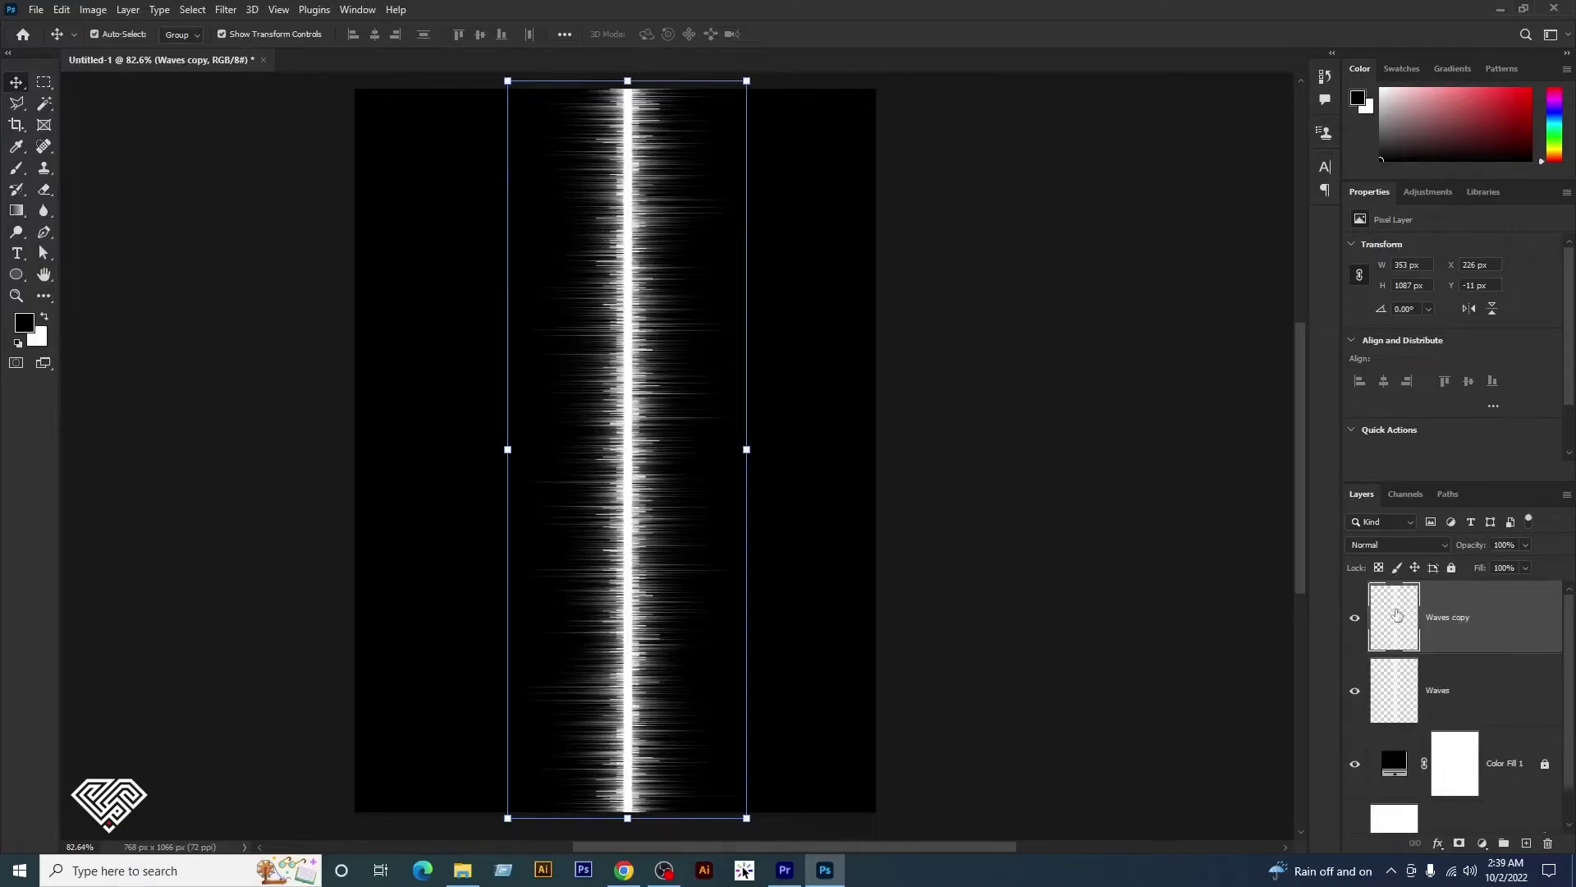
pyautogui.doubleClick(1438, 617)
pyautogui.write('Blur')
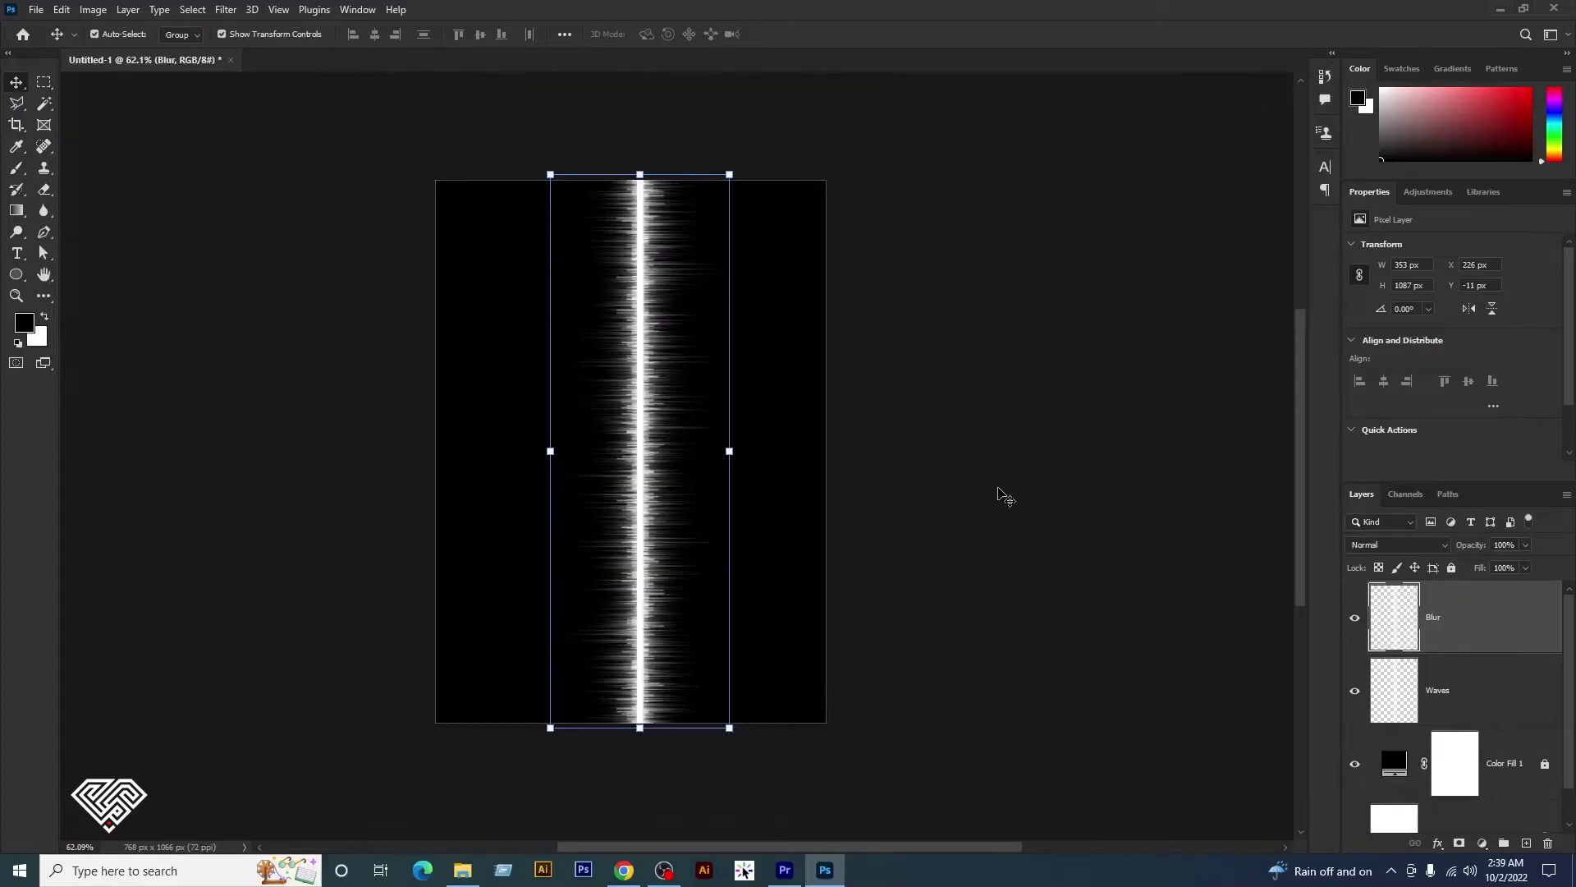
# - Rotate the canvas 90° counter-clockwise and give the Blur layer a 120-pixel Gaussian blur
pyautogui.click(94, 10)
pyautogui.moveTo(125, 164)
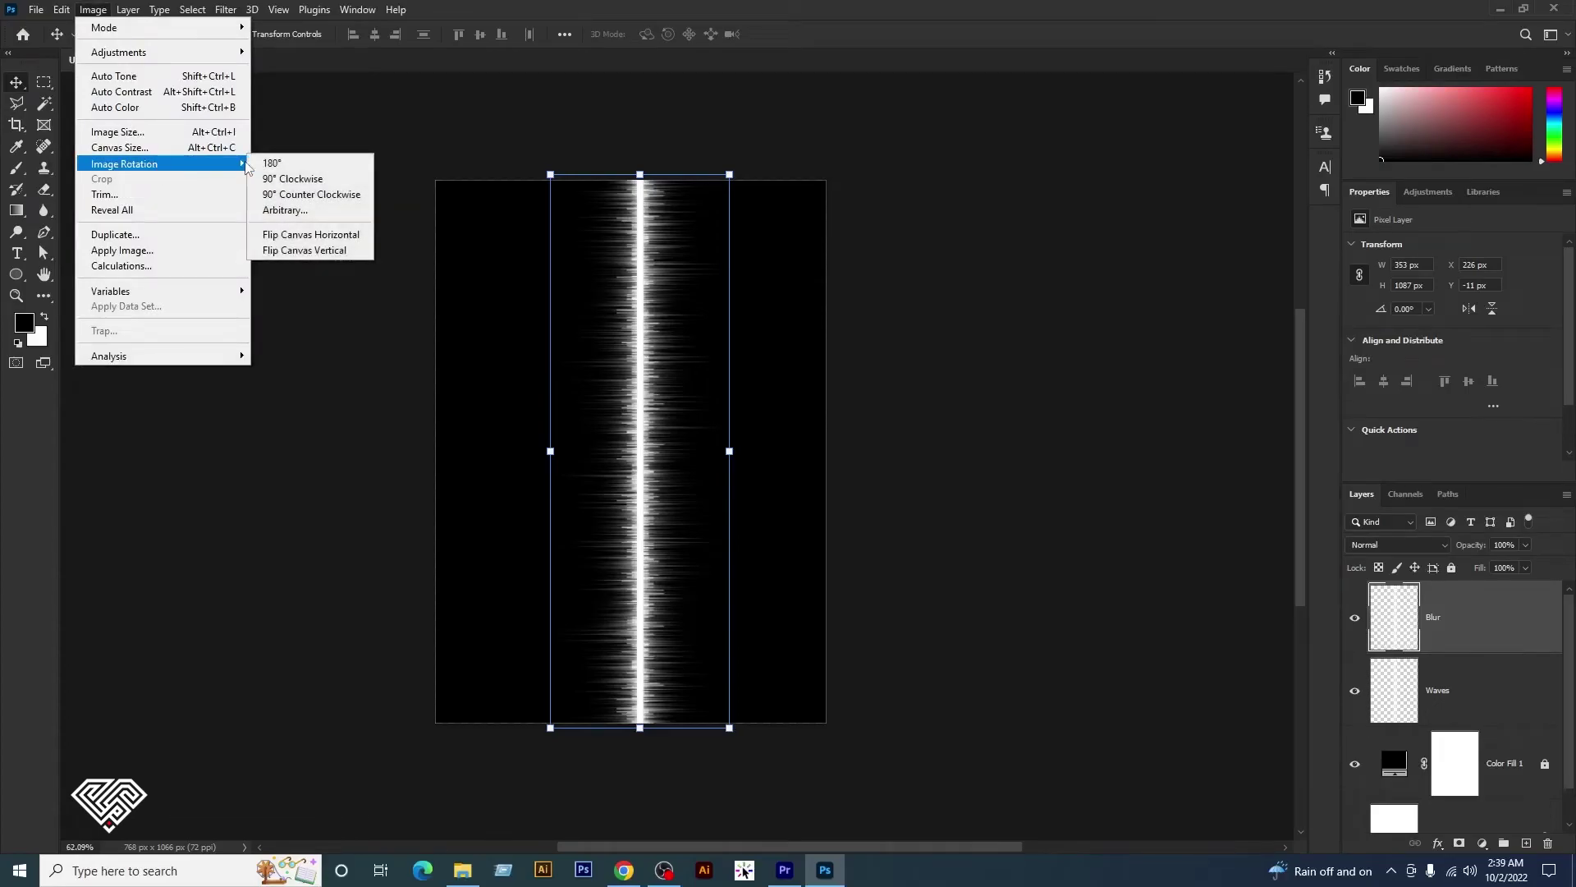
pyautogui.click(319, 197)
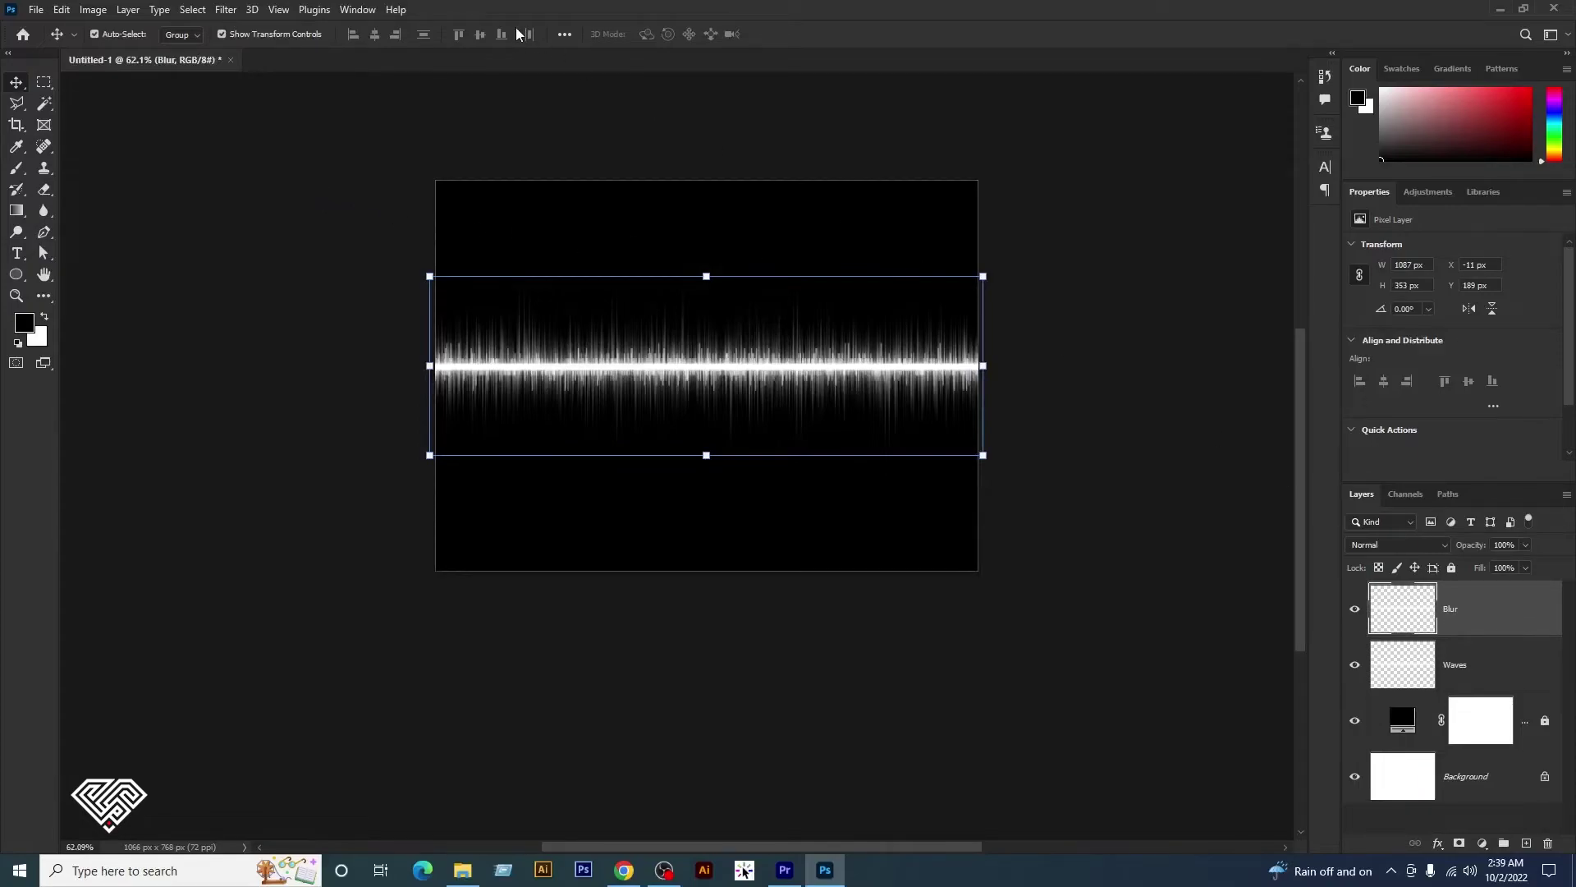
pyautogui.click(231, 12)
pyautogui.moveTo(271, 219)
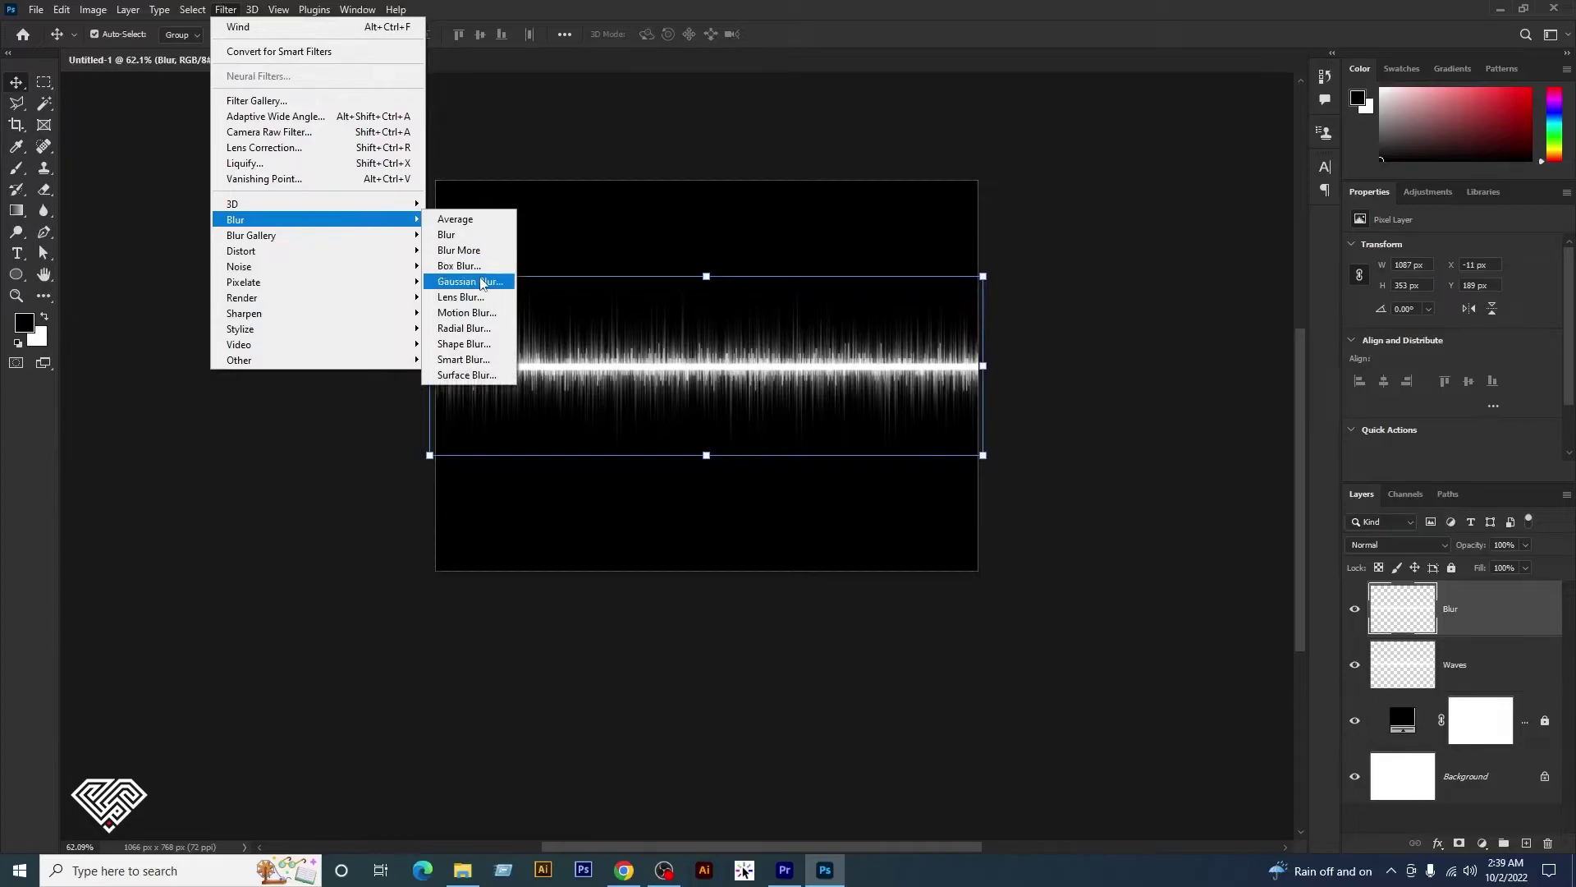
pyautogui.click(470, 282)
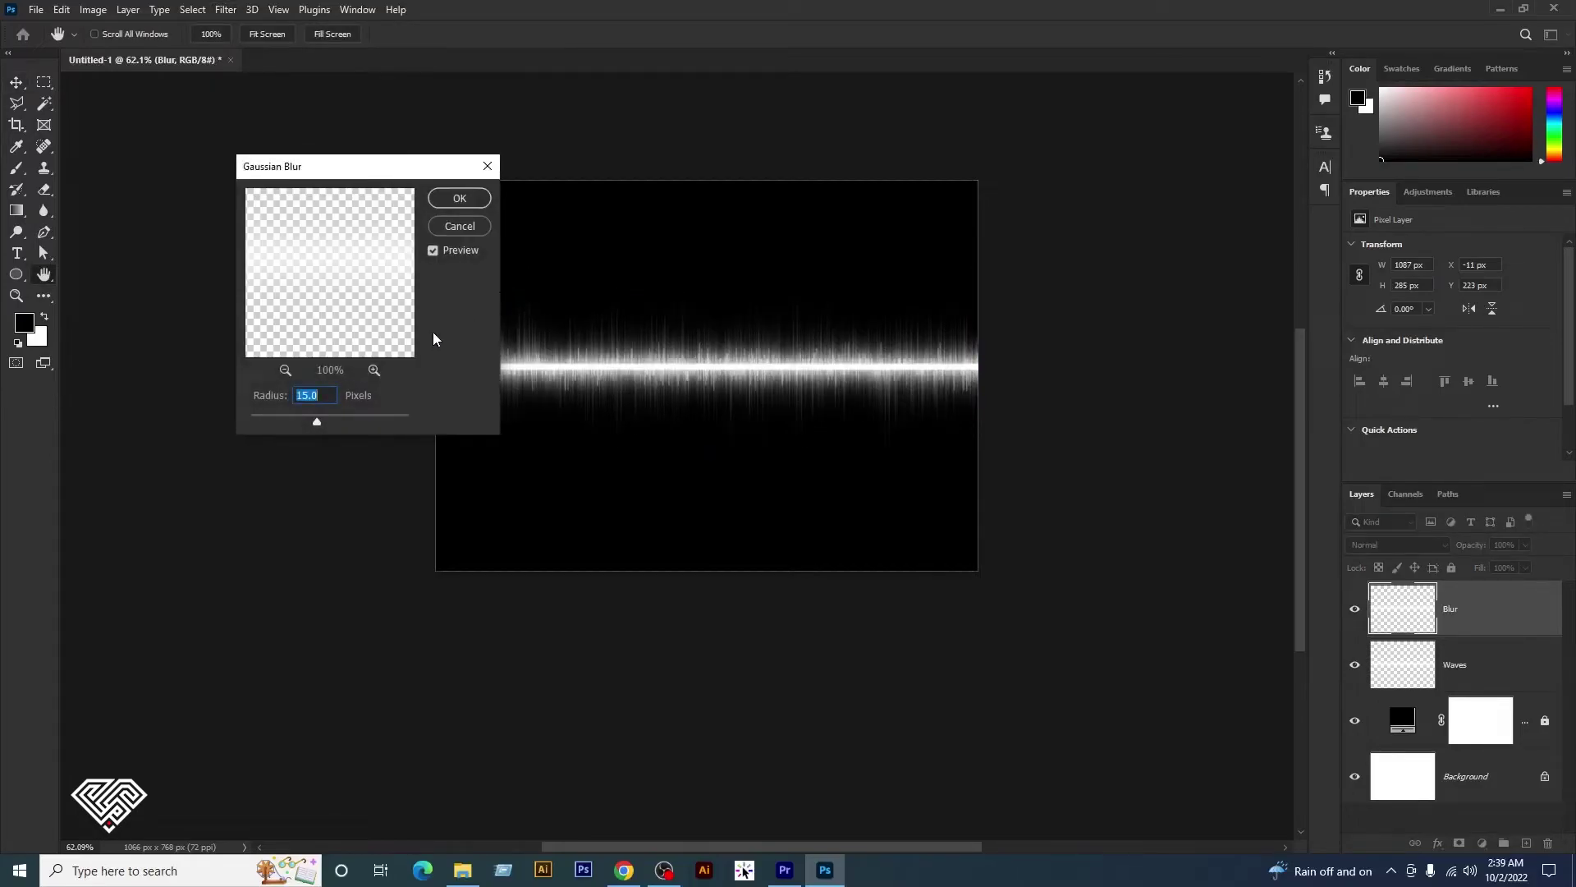
pyautogui.click(347, 417)
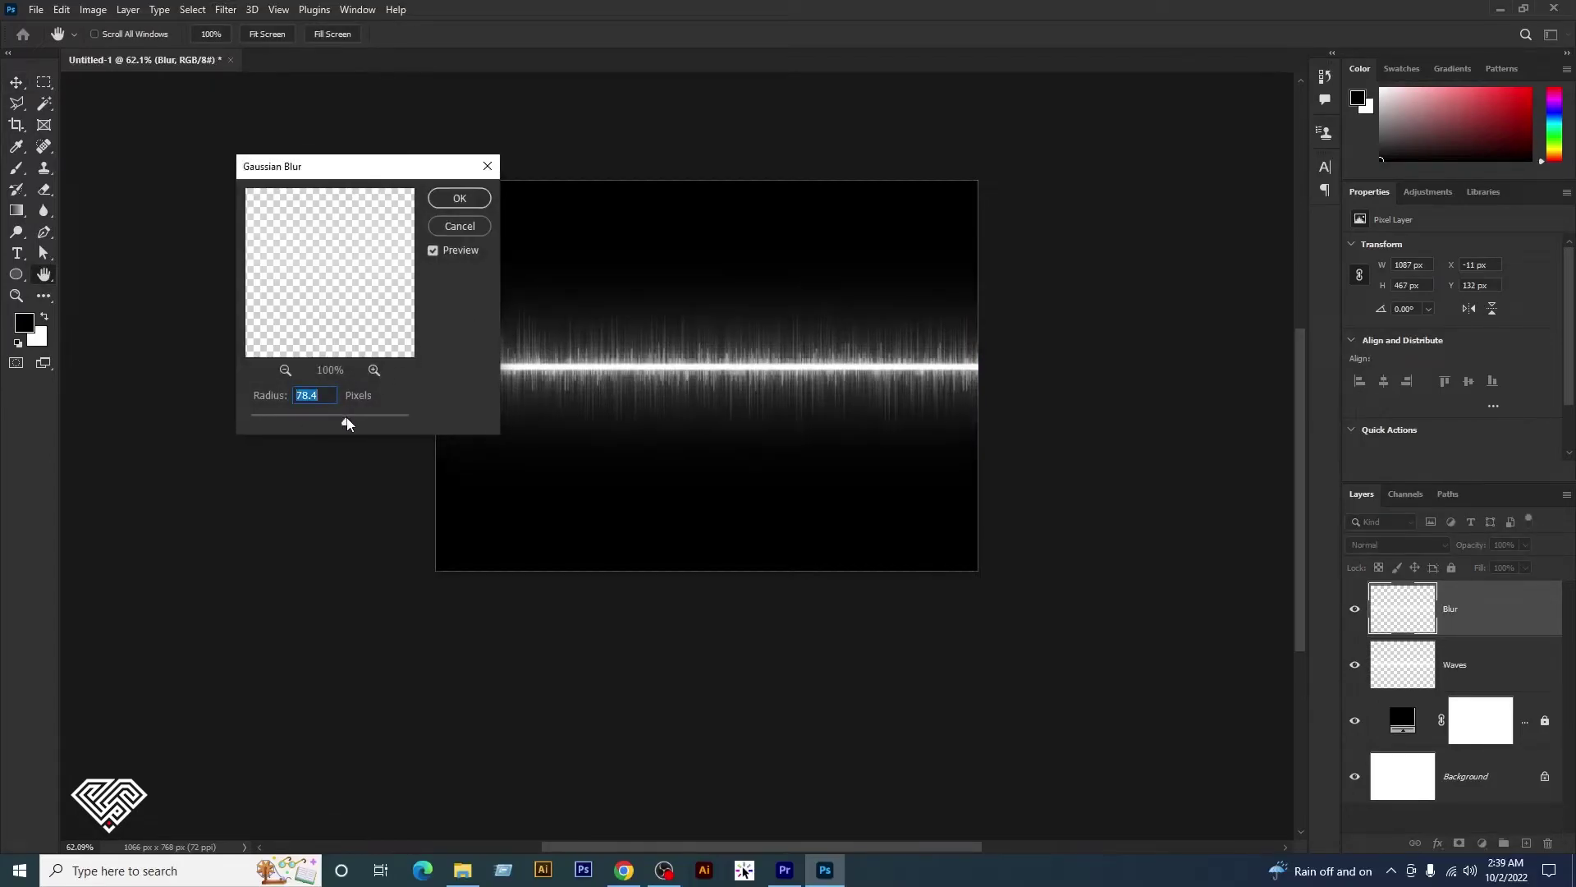
pyautogui.moveTo(360, 420); pyautogui.dragTo(366, 420)
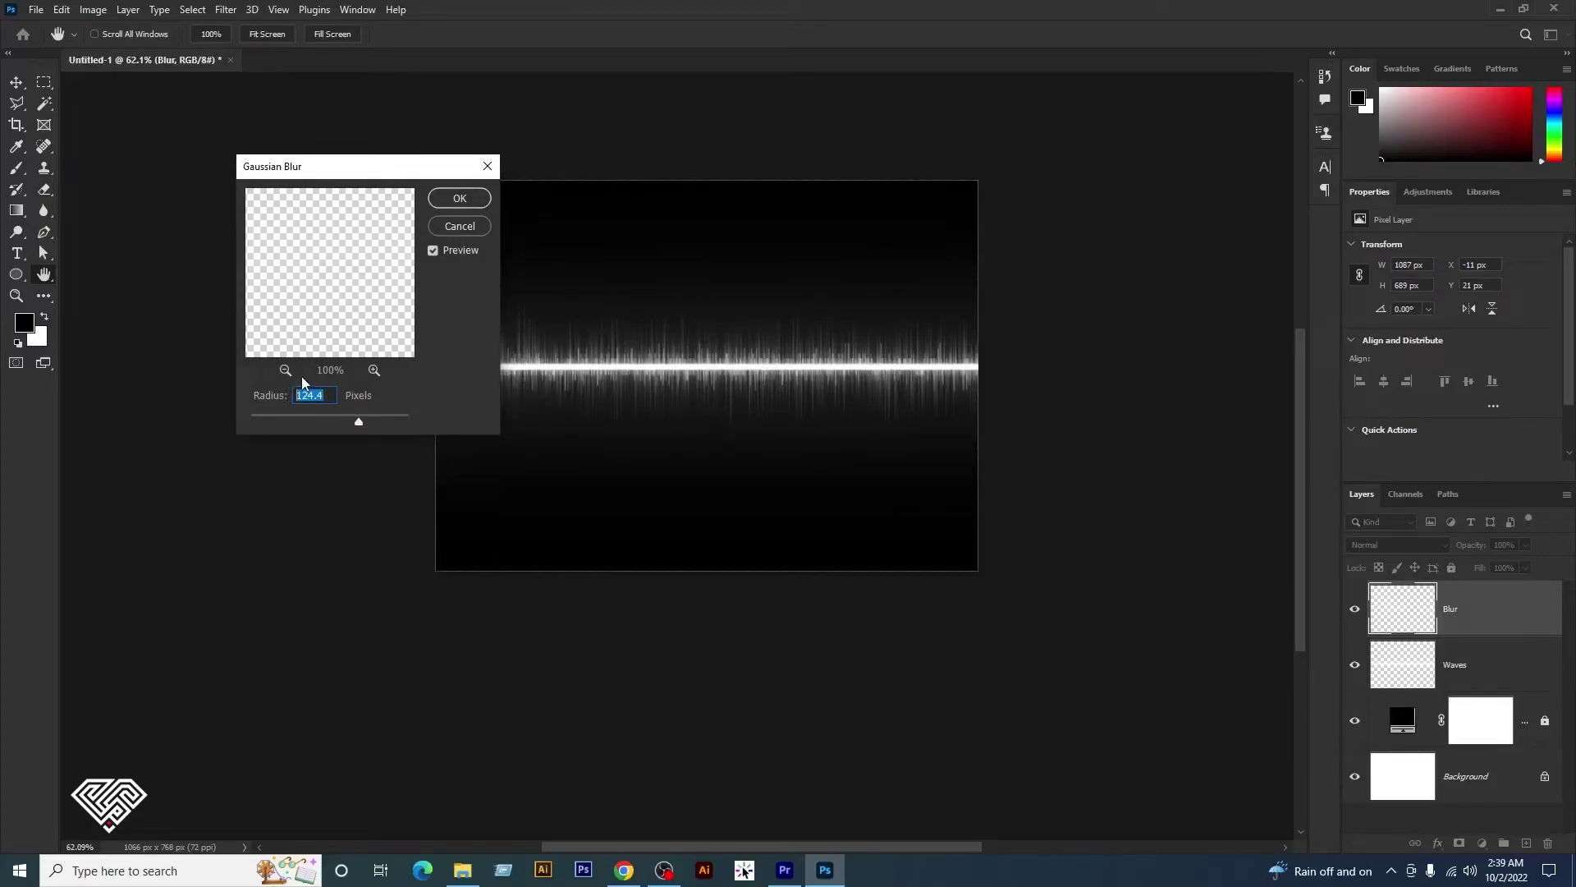
pyautogui.write('120')
pyautogui.click(466, 203)
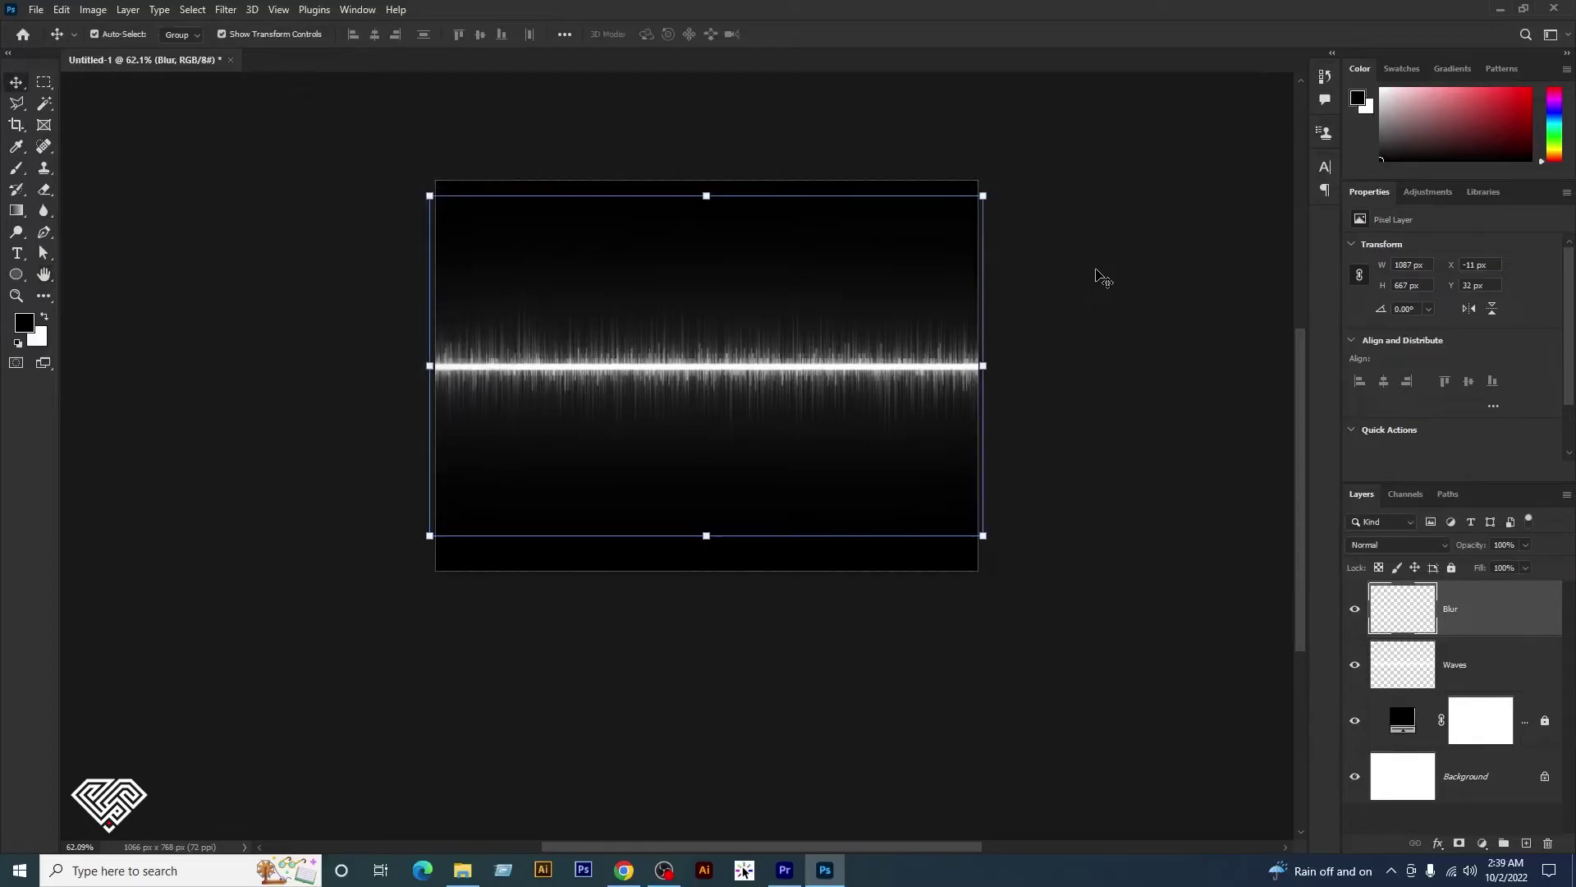
pyautogui.scroll(5, 1103, 246)
# - Add a new empty layer above Blur and name it Color
pyautogui.click(1527, 844)
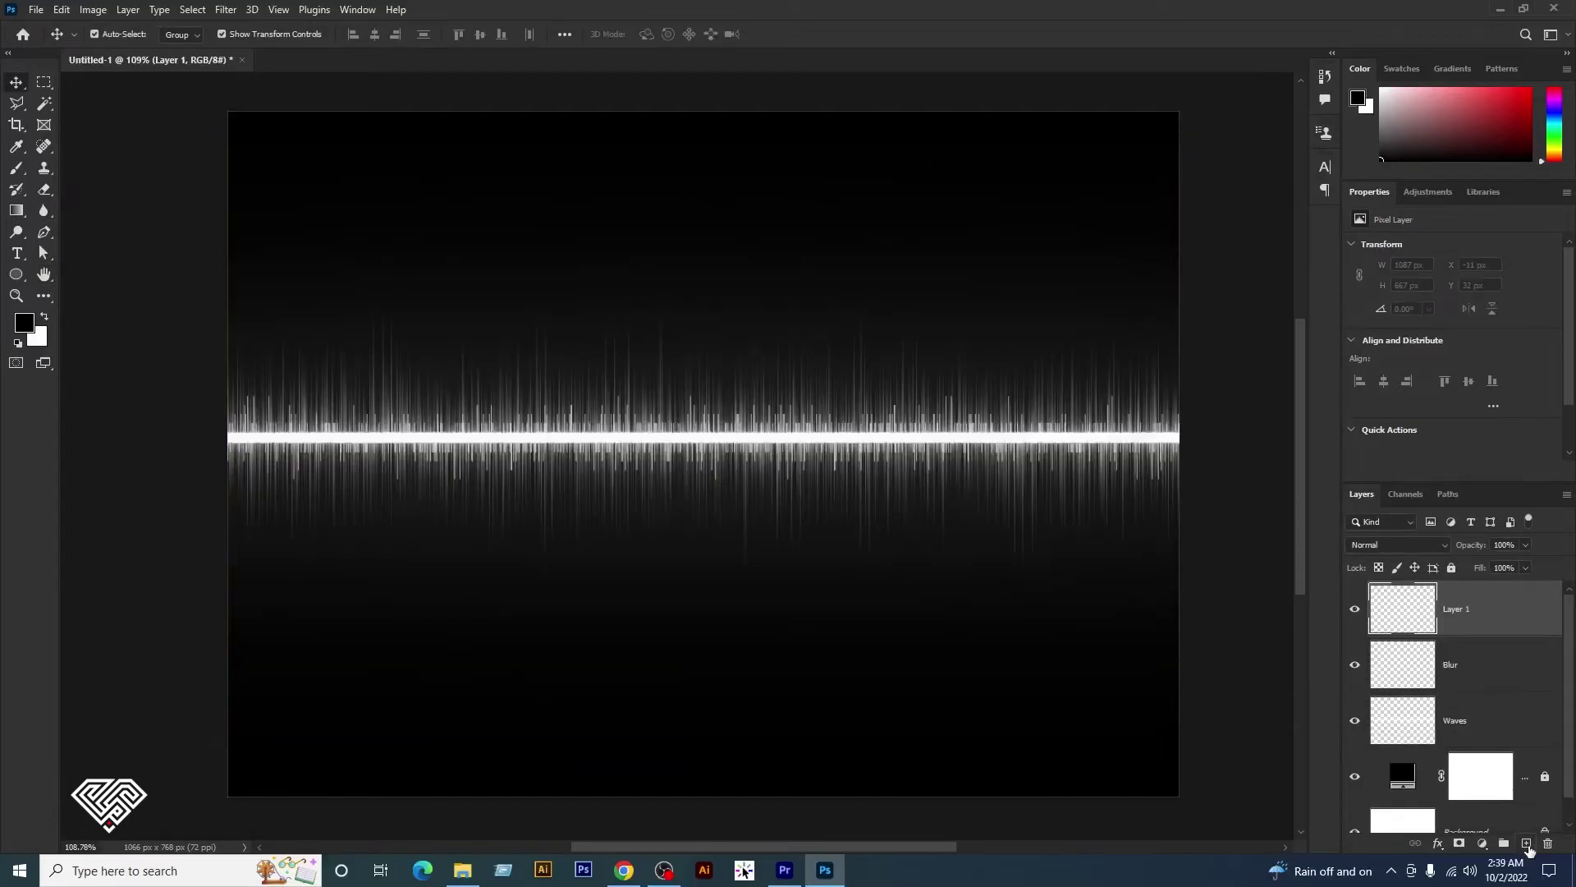
pyautogui.doubleClick(1454, 608)
pyautogui.write('Color')
pyautogui.press('Return')
# - Load a randomized Noise gradient in cyan, yellow and pink for the Gradient tool
pyautogui.click(15, 212)
pyautogui.click(123, 35)
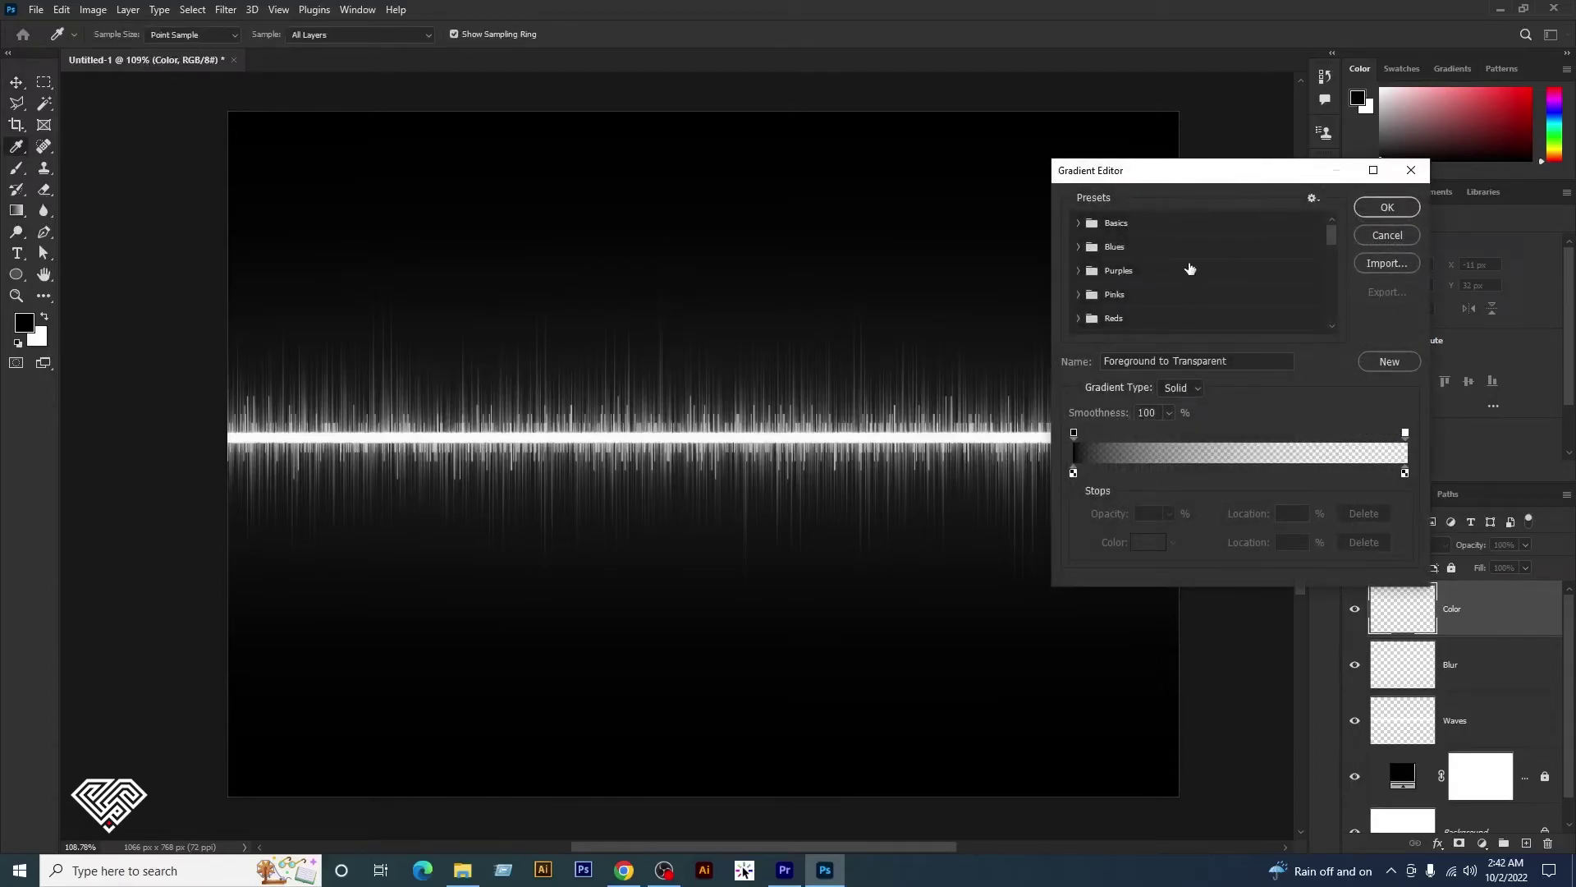
pyautogui.click(1187, 392)
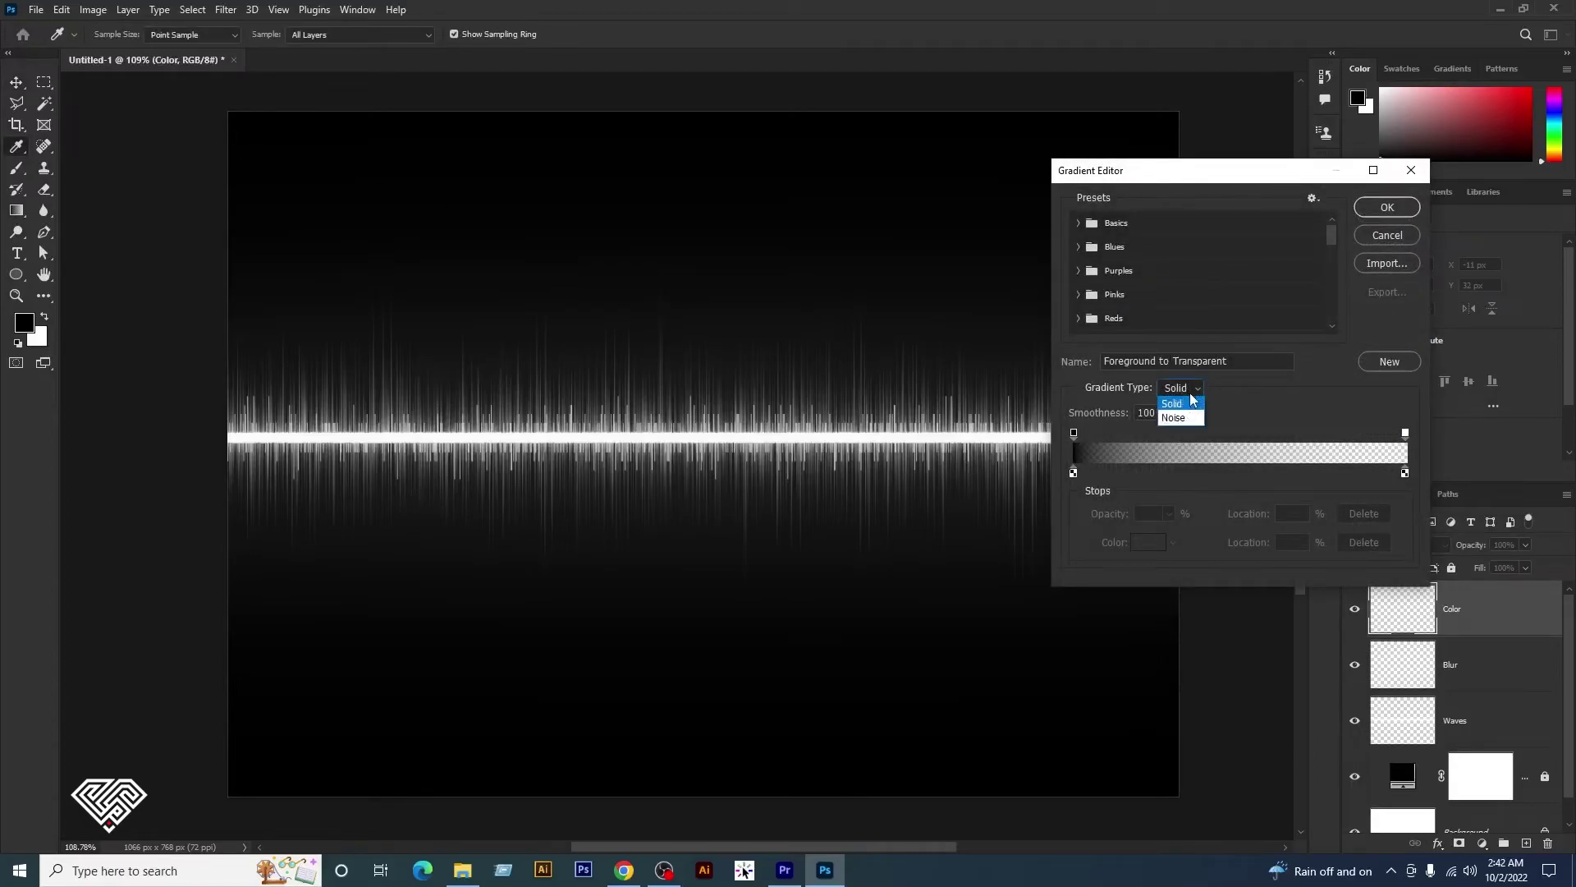
pyautogui.click(1188, 412)
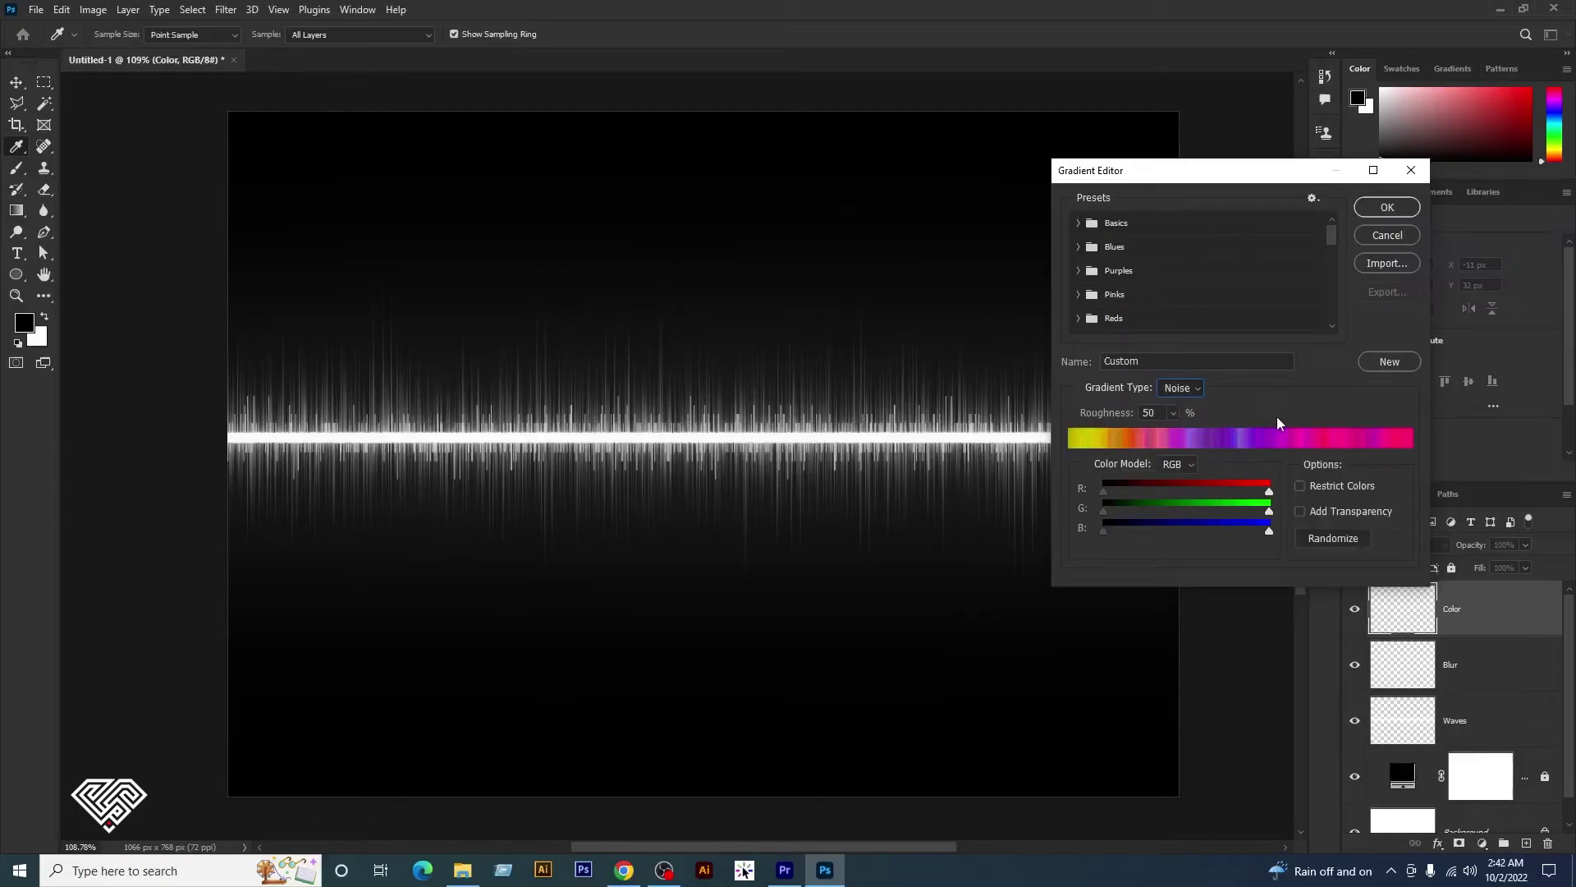
pyautogui.click(1331, 540)
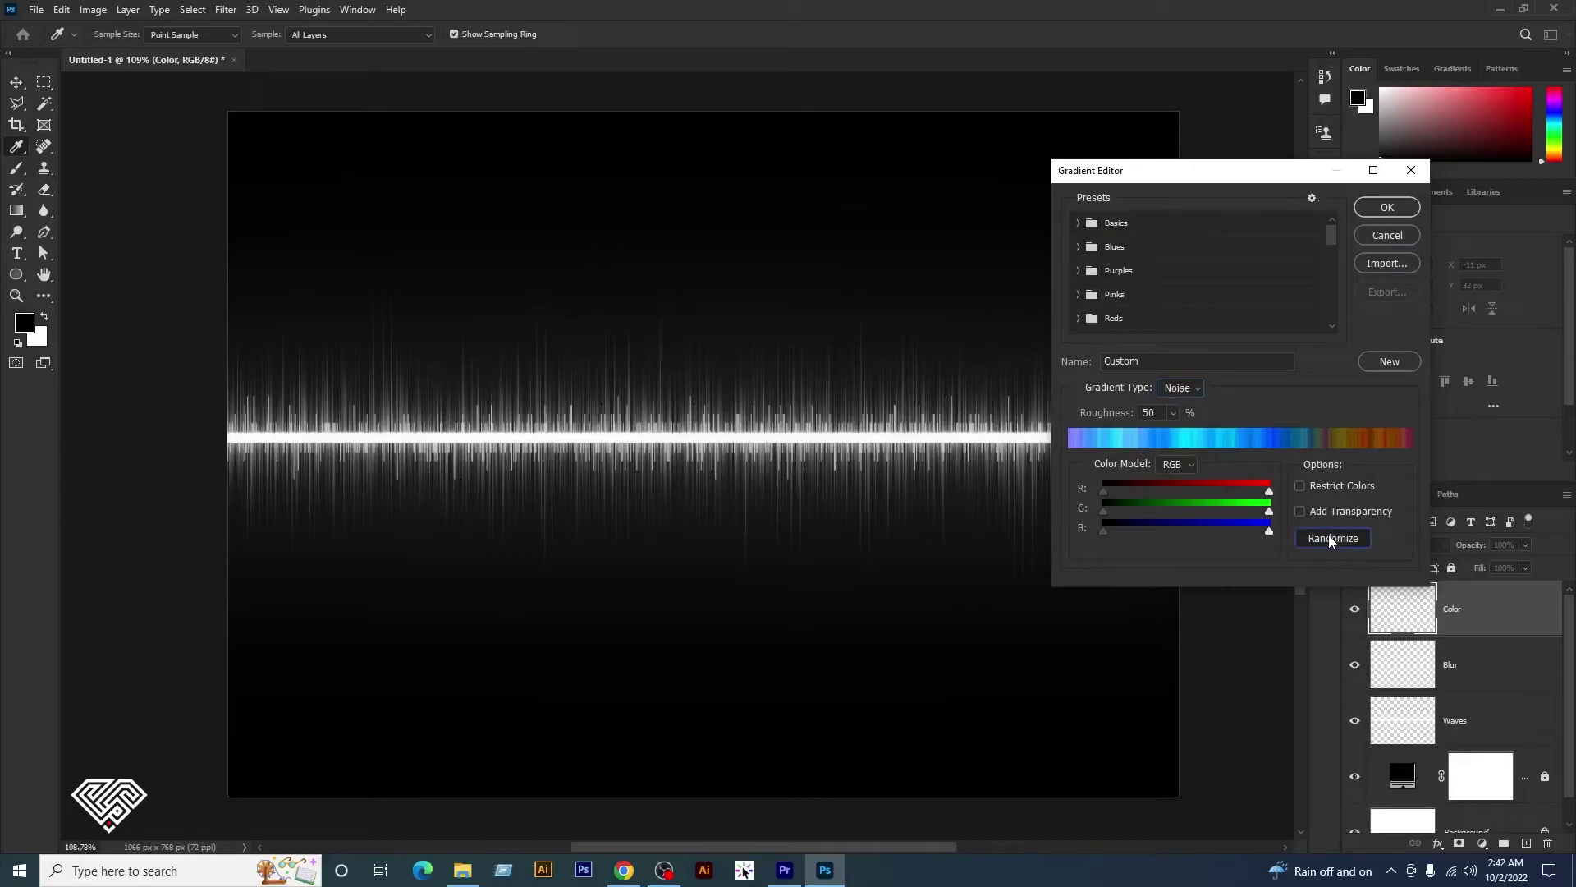
pyautogui.click(1328, 535)
pyautogui.click(1329, 534)
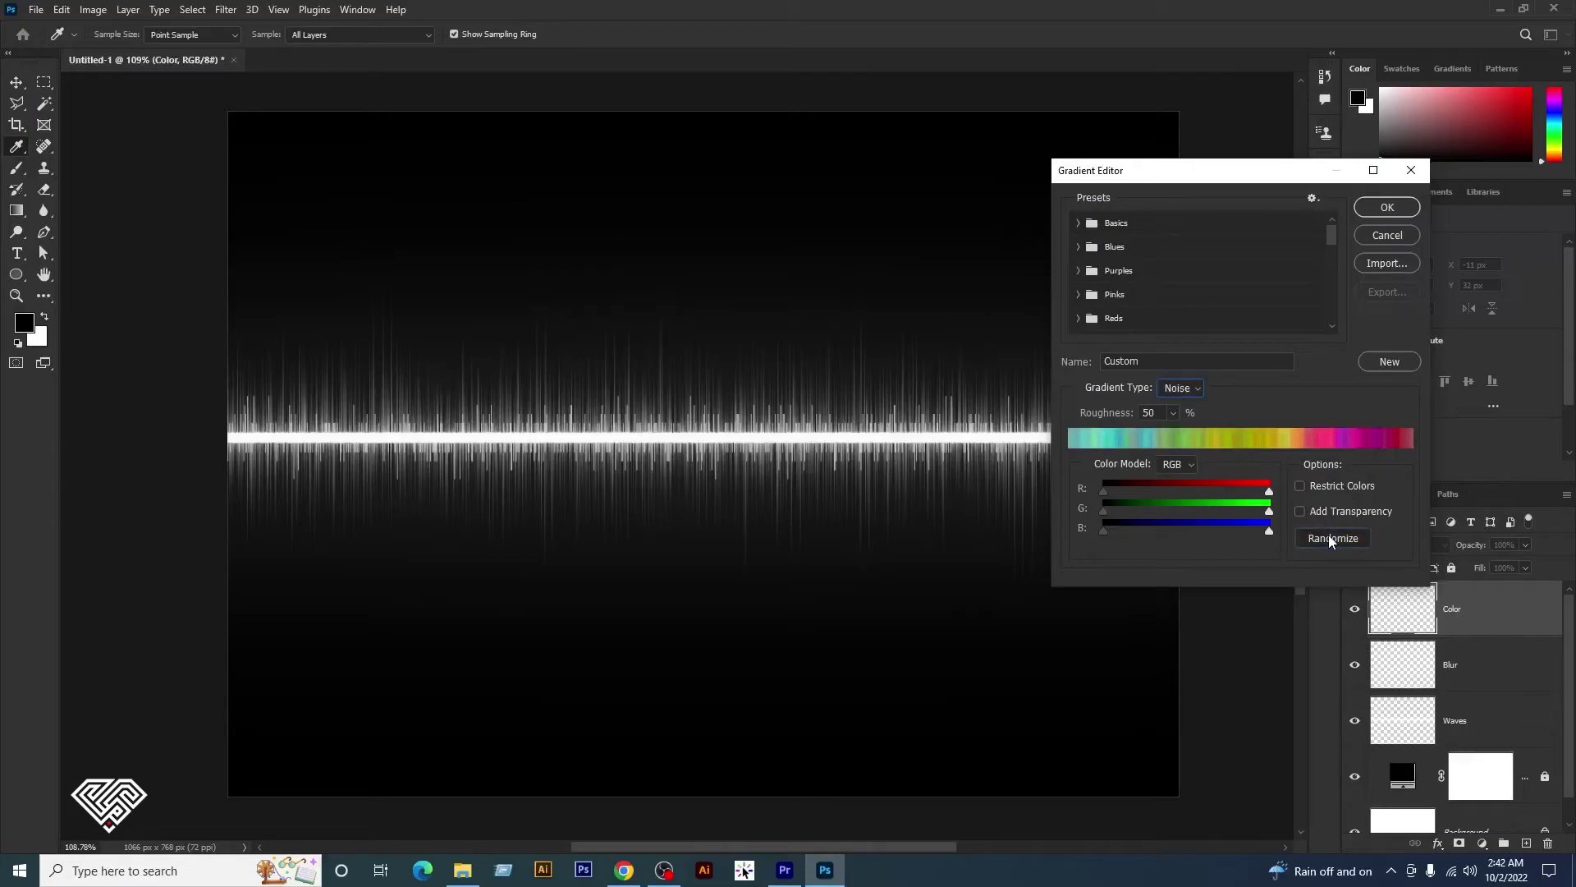
pyautogui.click(1385, 206)
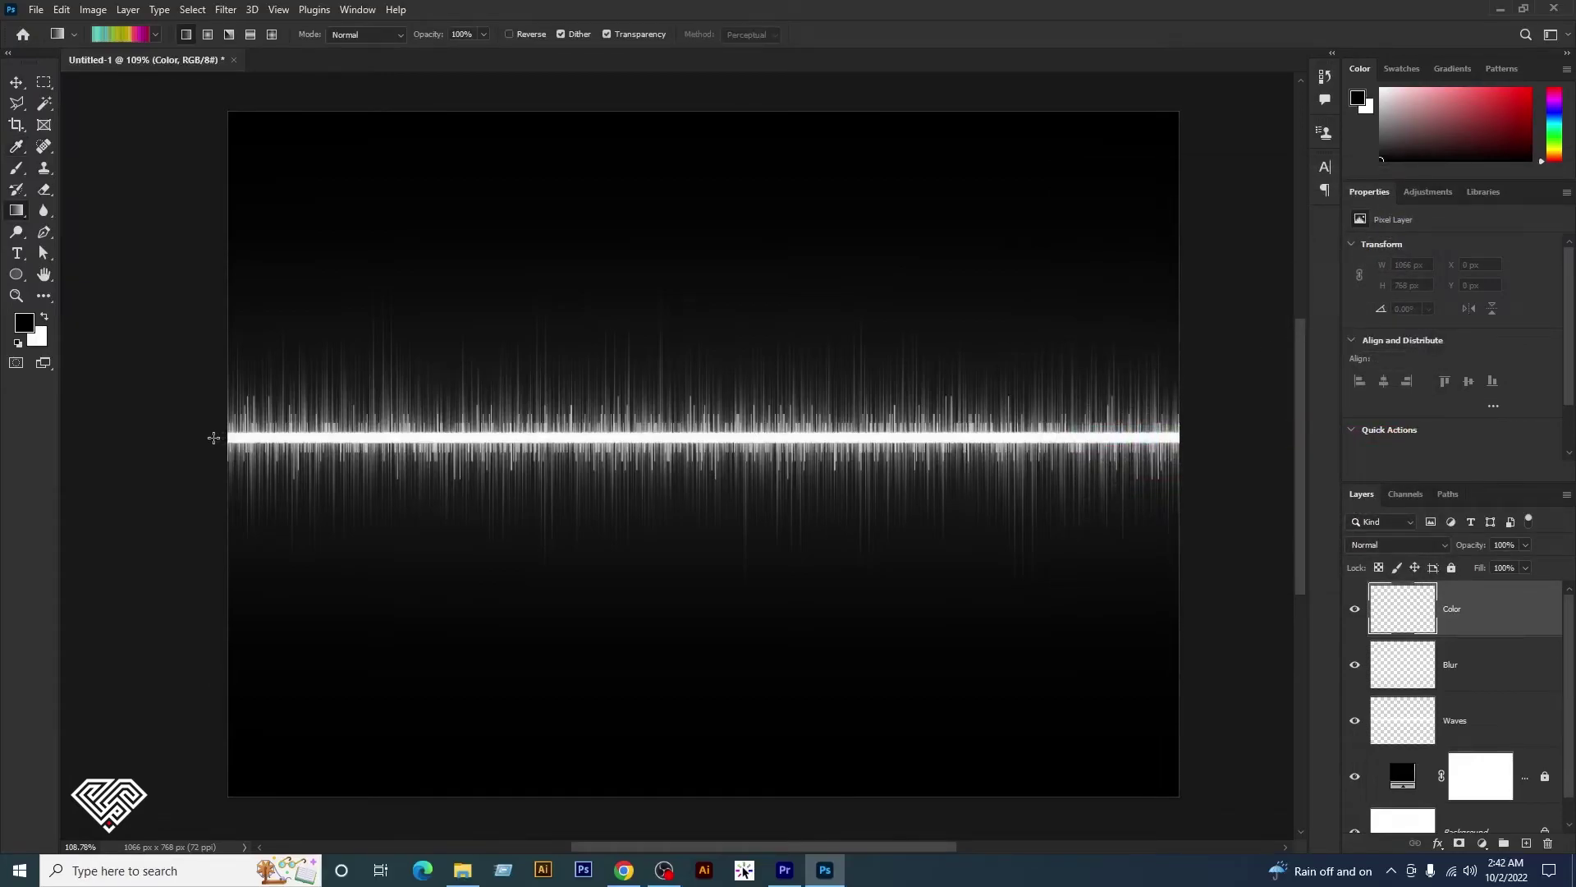
# - Drag the rainbow noise gradient left to right on the Color layer, set Color blending, and add Layer 1
pyautogui.moveTo(212, 437); pyautogui.dragTo(1194, 440)
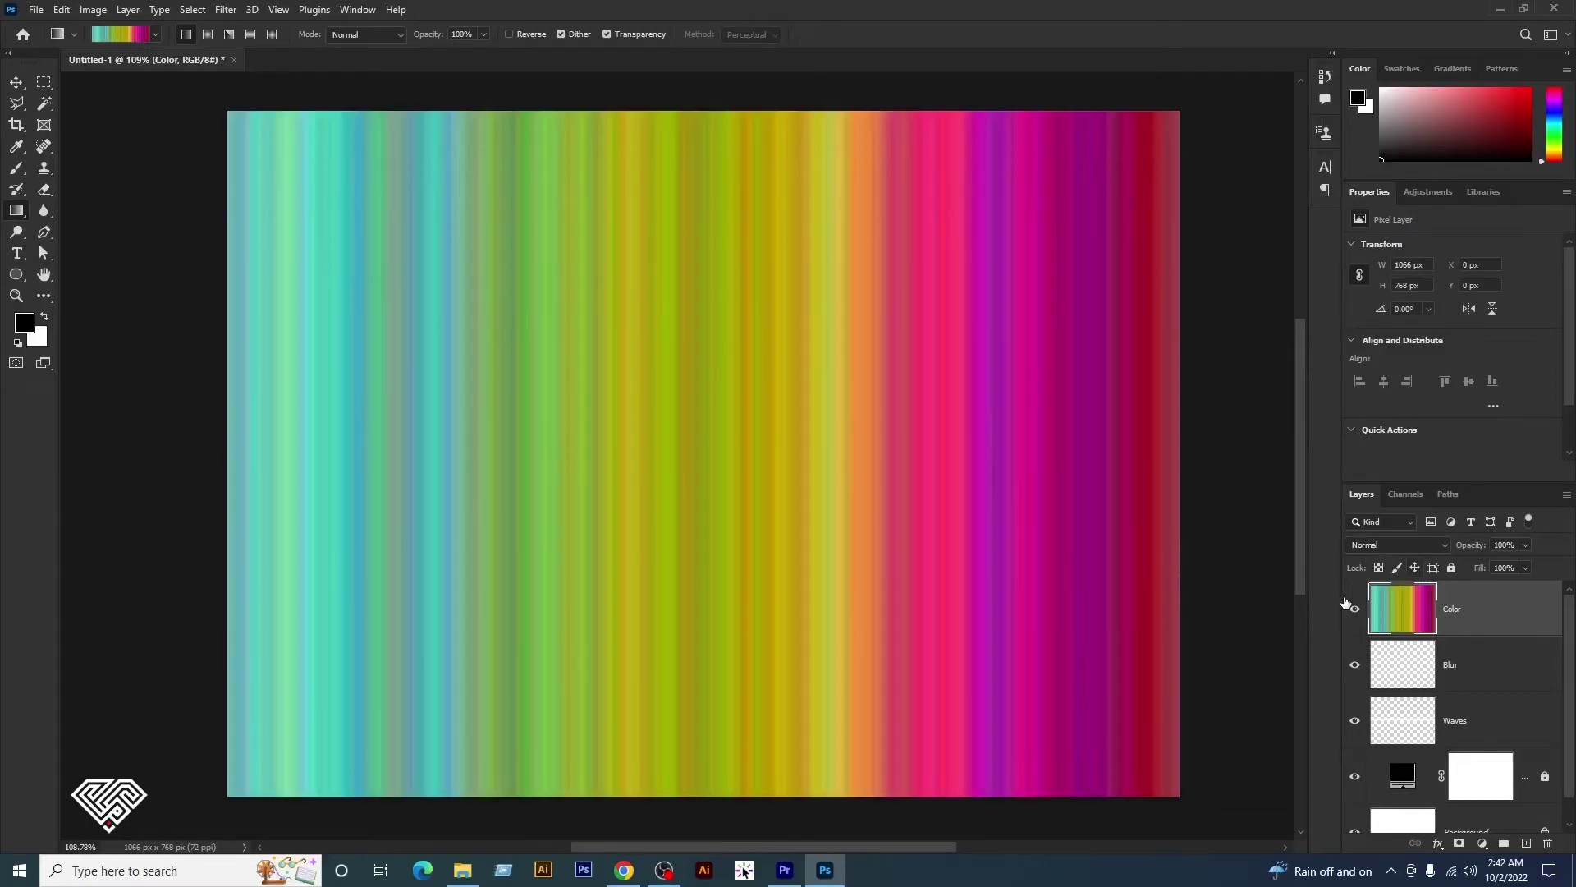
pyautogui.click(1420, 544)
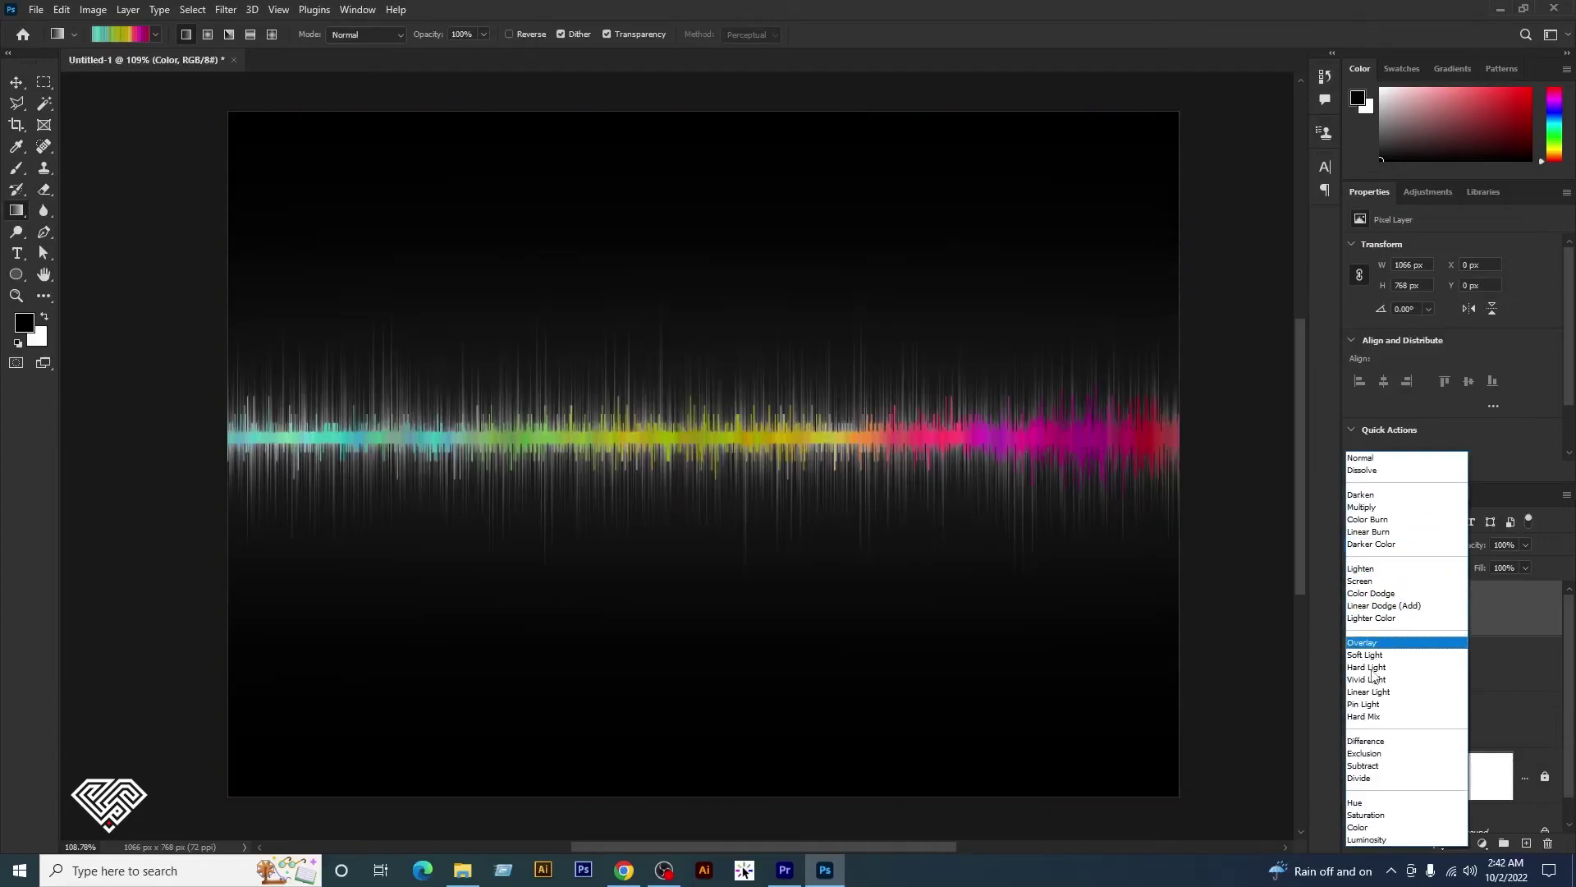
pyautogui.click(1363, 828)
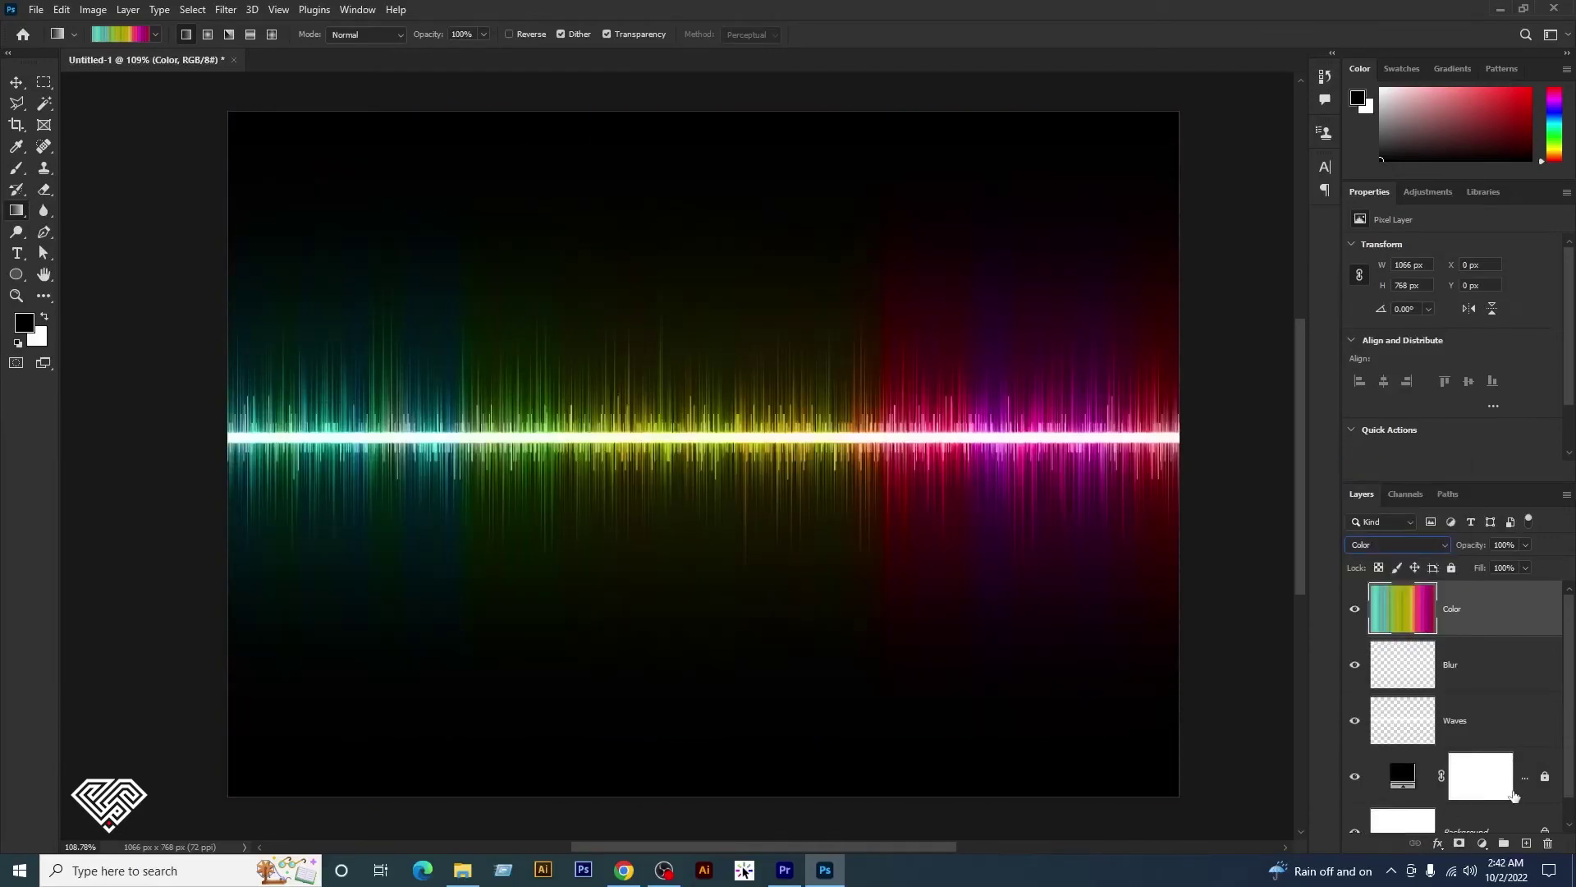
pyautogui.click(1525, 844)
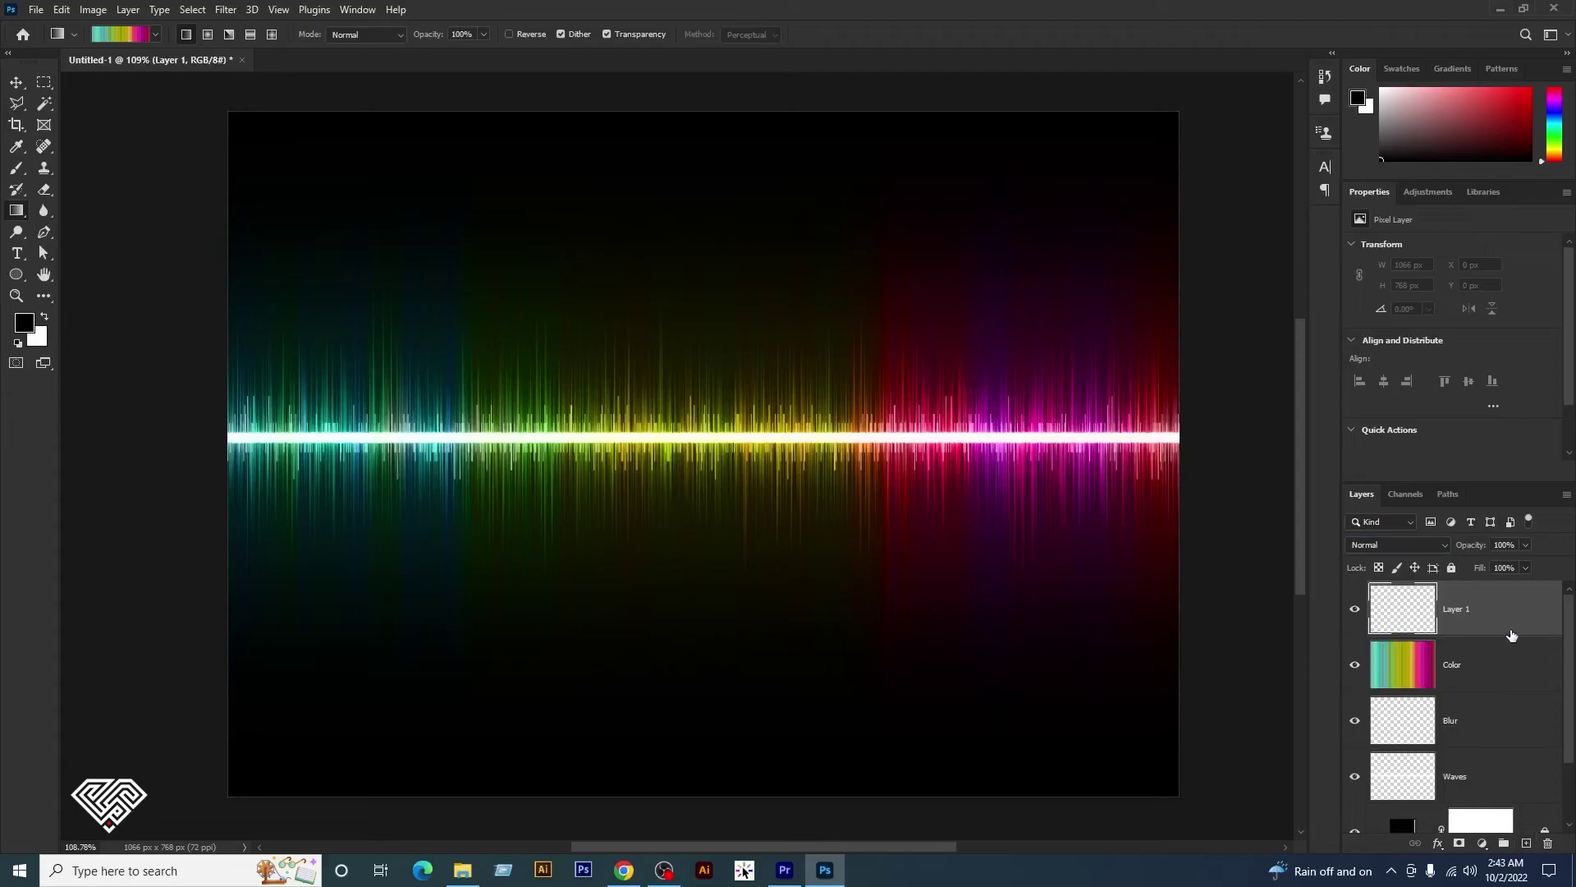
# - Rename Layer 1 to 'Clouds' and fill it with Filter > Render > Clouds
pyautogui.doubleClick(1460, 609)
pyautogui.write('Clouds')
pyautogui.press('Return')
pyautogui.click(226, 10)
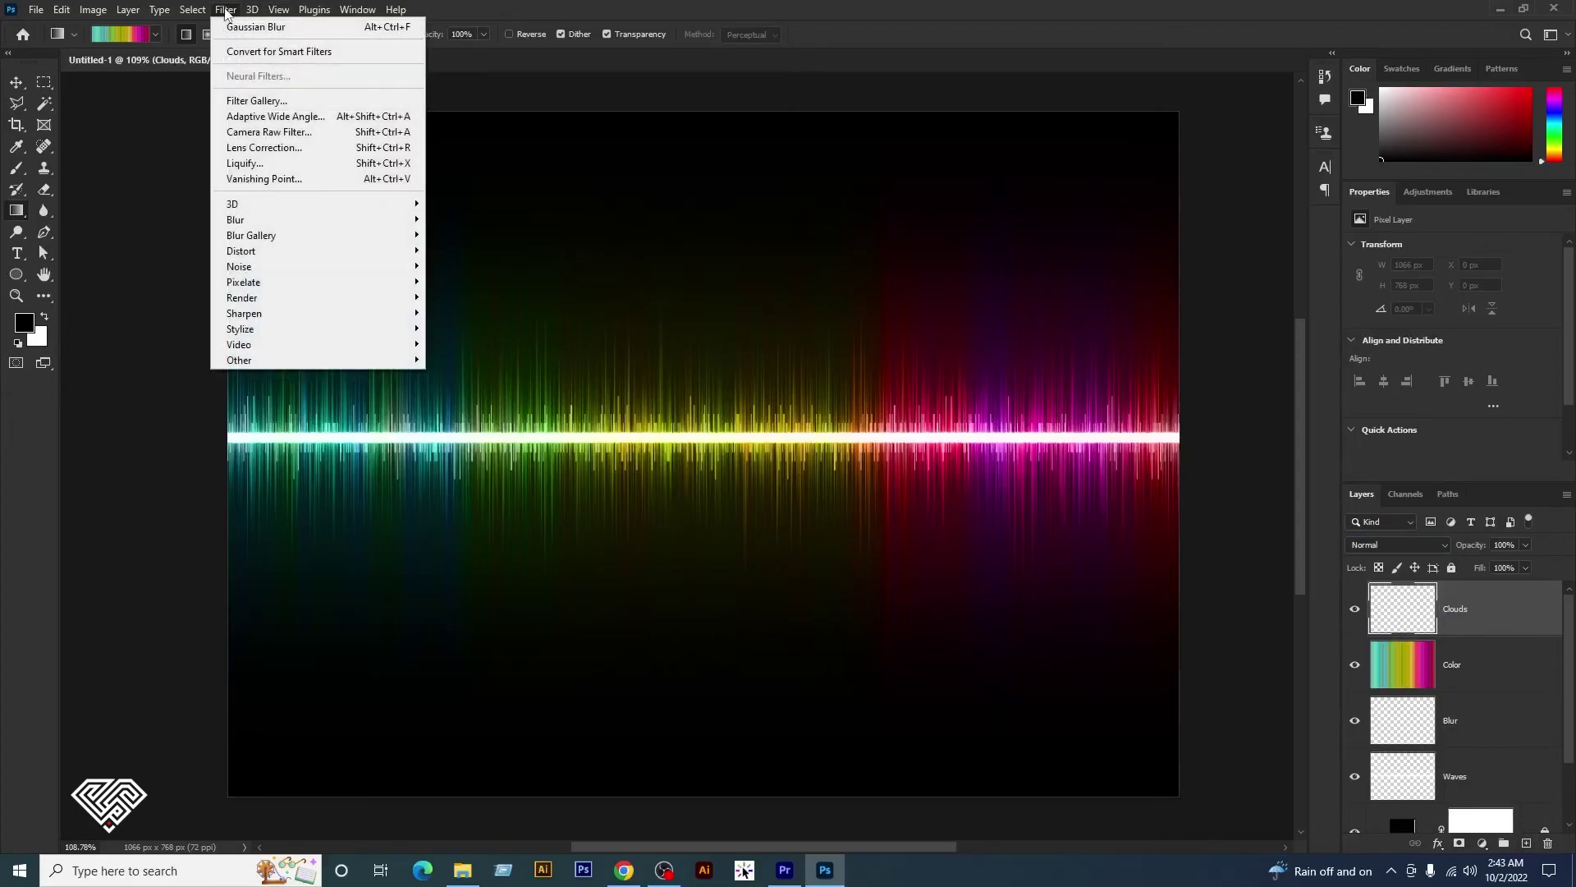
pyautogui.moveTo(243, 298)
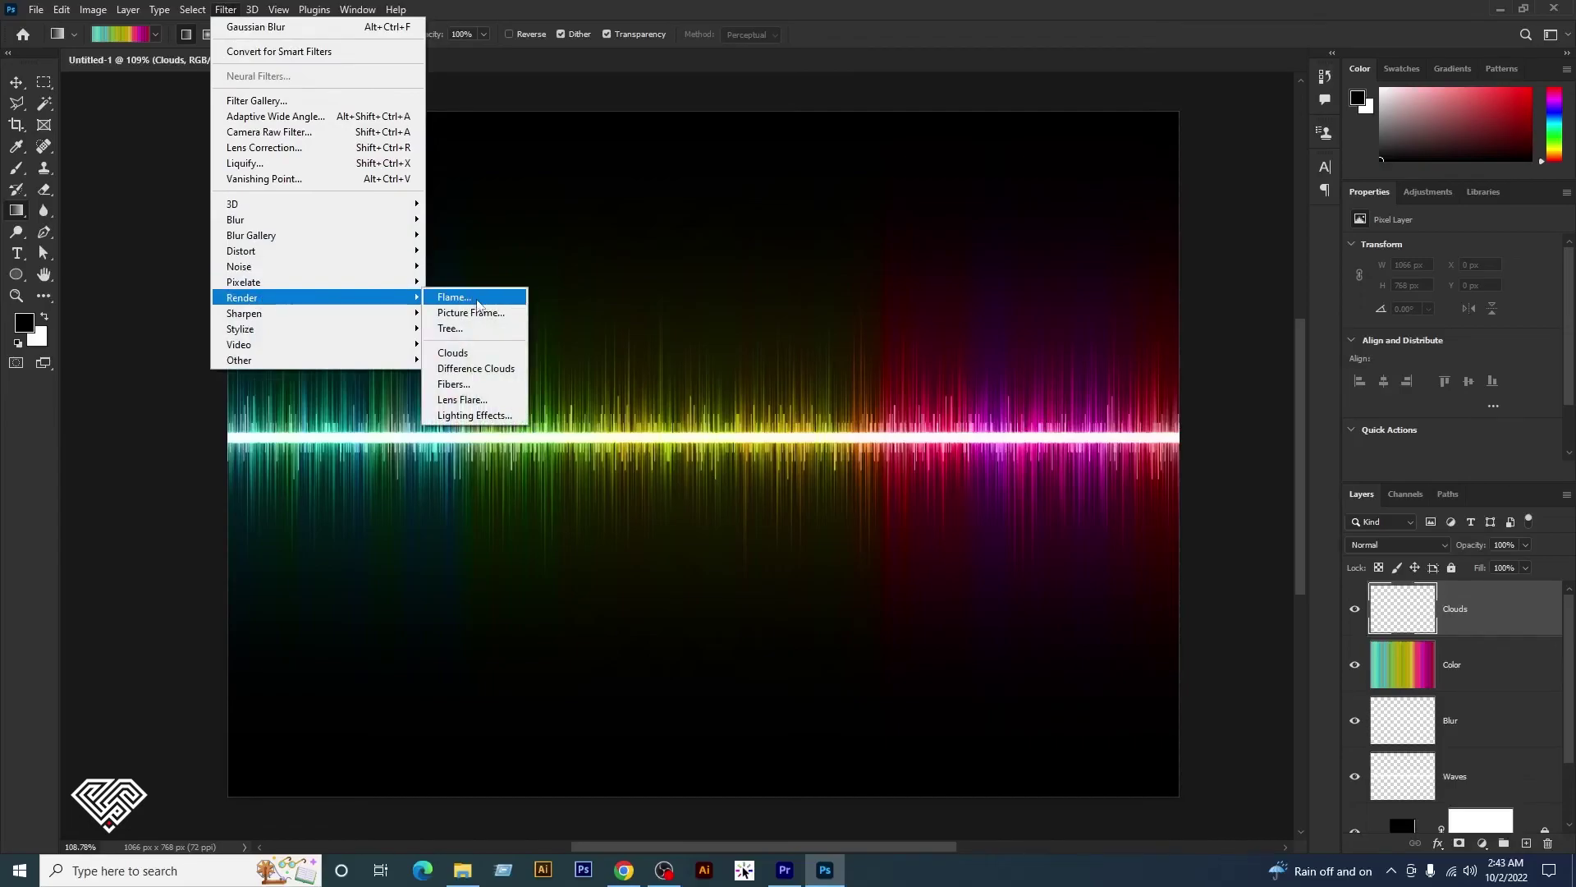
pyautogui.click(465, 355)
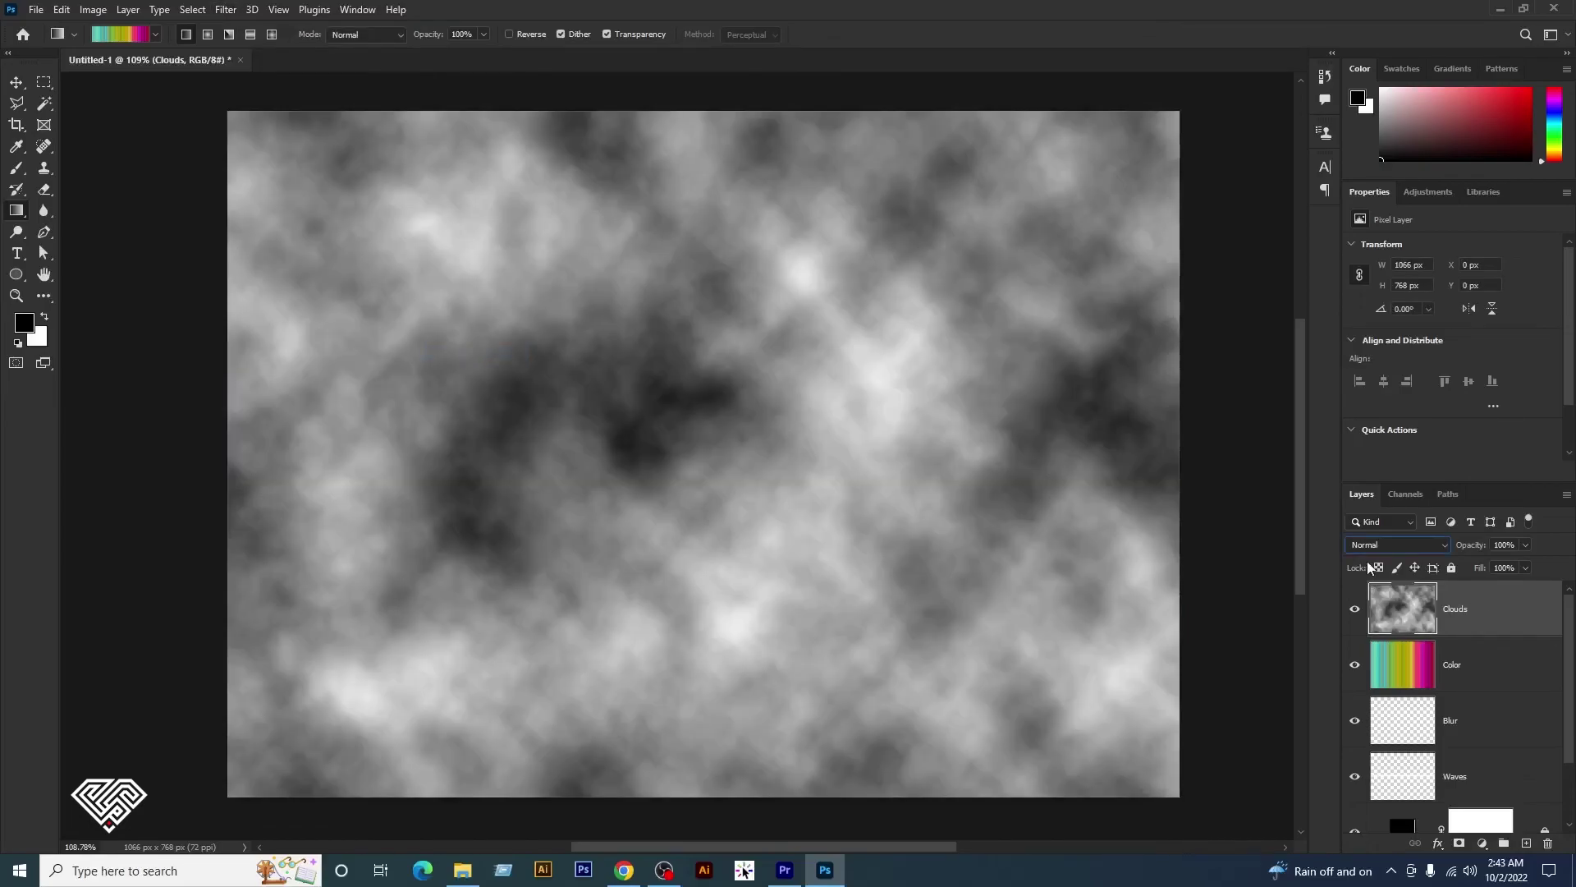
# - Blend the Clouds layer in Overlay mode and fit the whole image on screen
pyautogui.click(1396, 544)
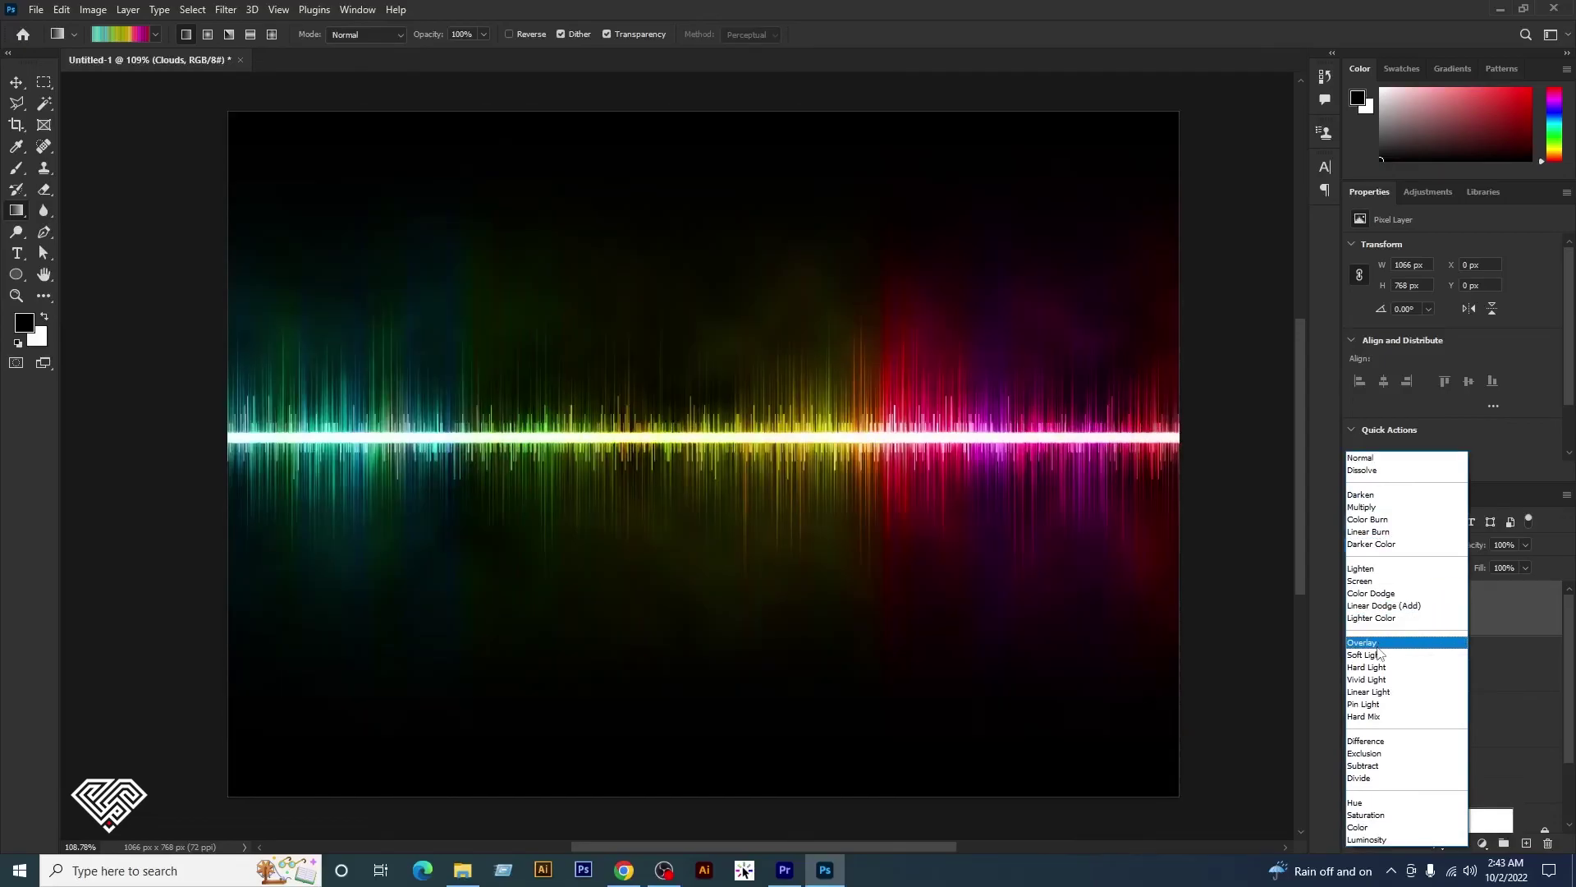
pyautogui.click(1379, 642)
pyautogui.press('v')
pyautogui.hotkey('ctrl', '0')
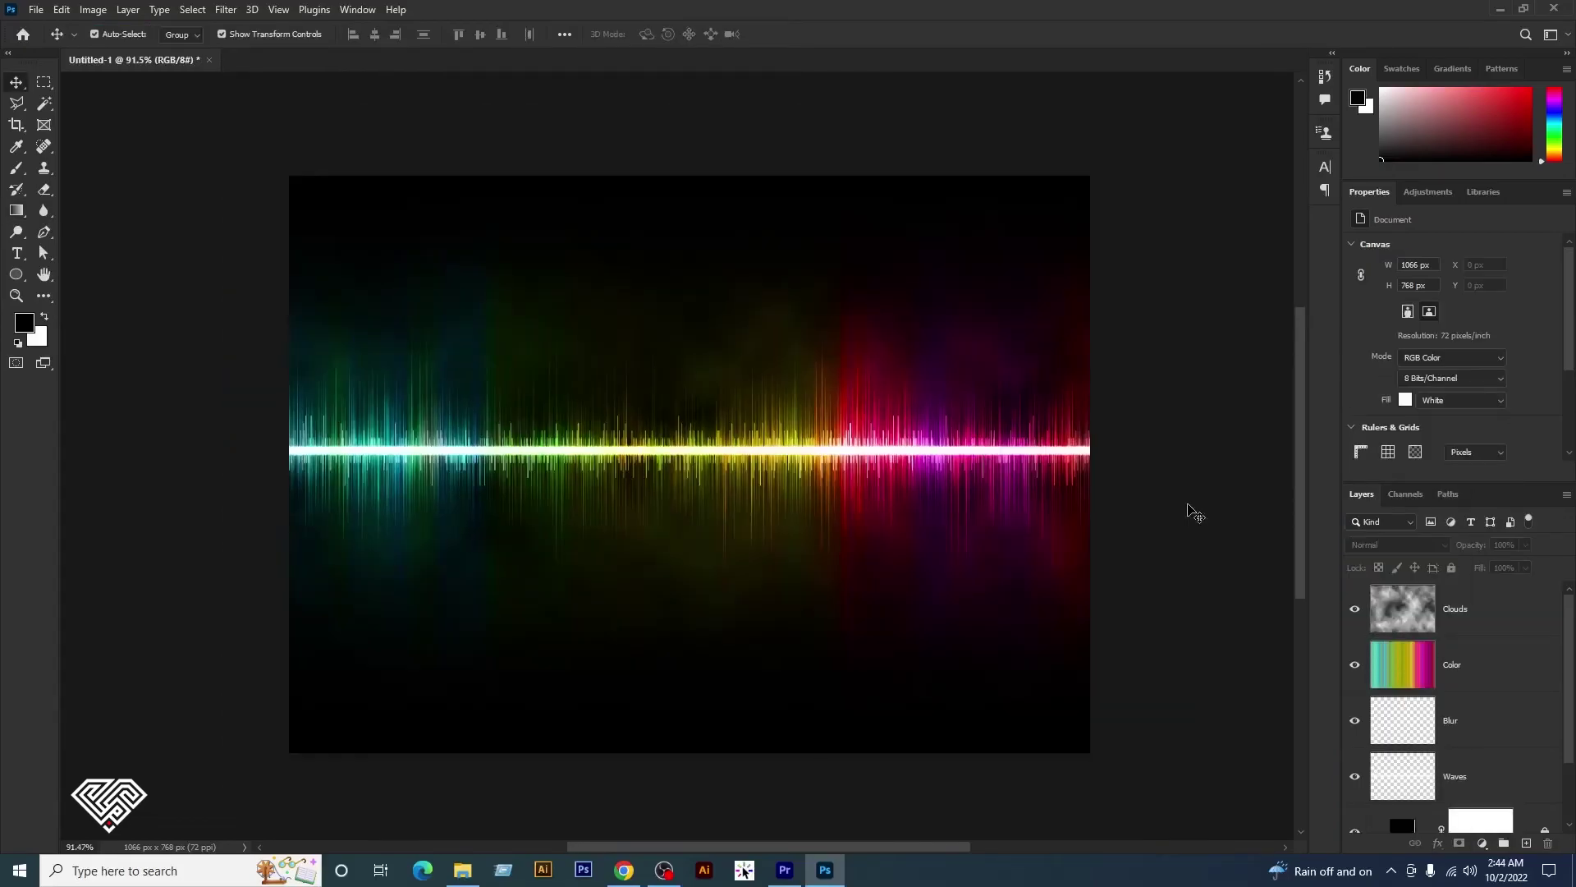